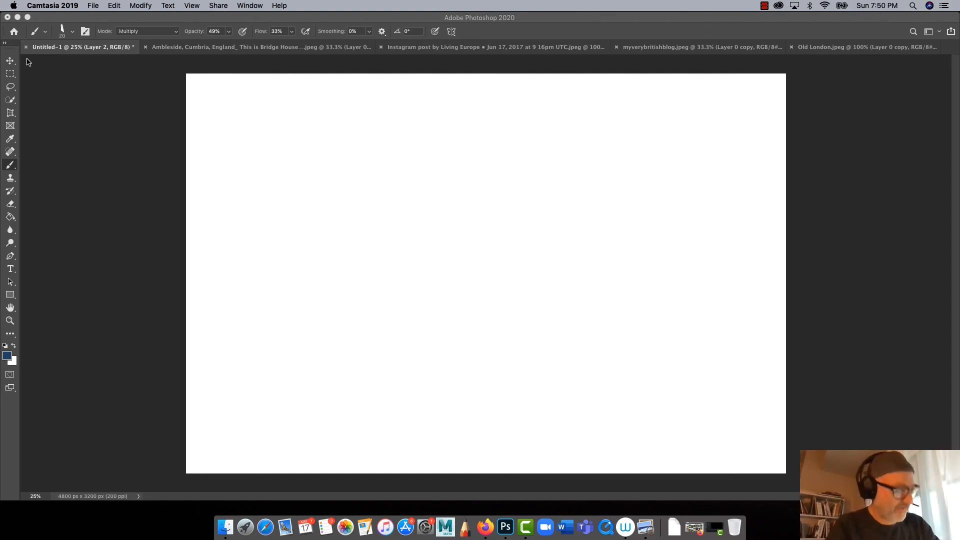
Switch to Firefox and browse the STEAMPUNK and London Oliver Twist SET Design boards on the Pinterest profile
click(694, 528)
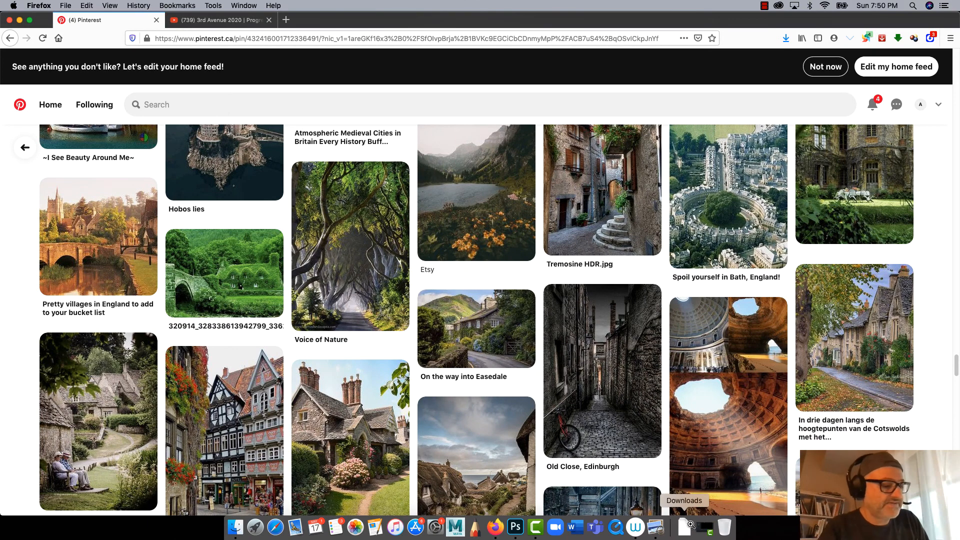
click(920, 104)
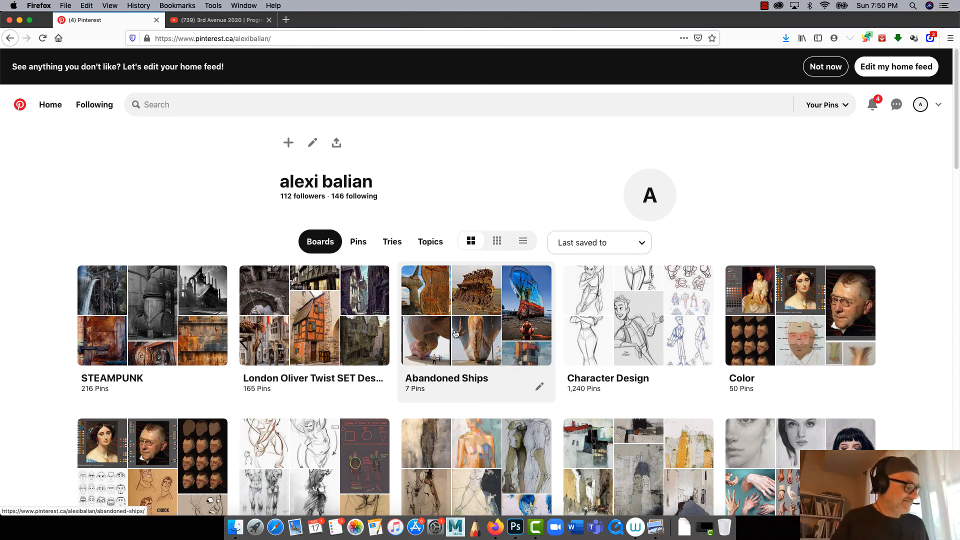
click(149, 322)
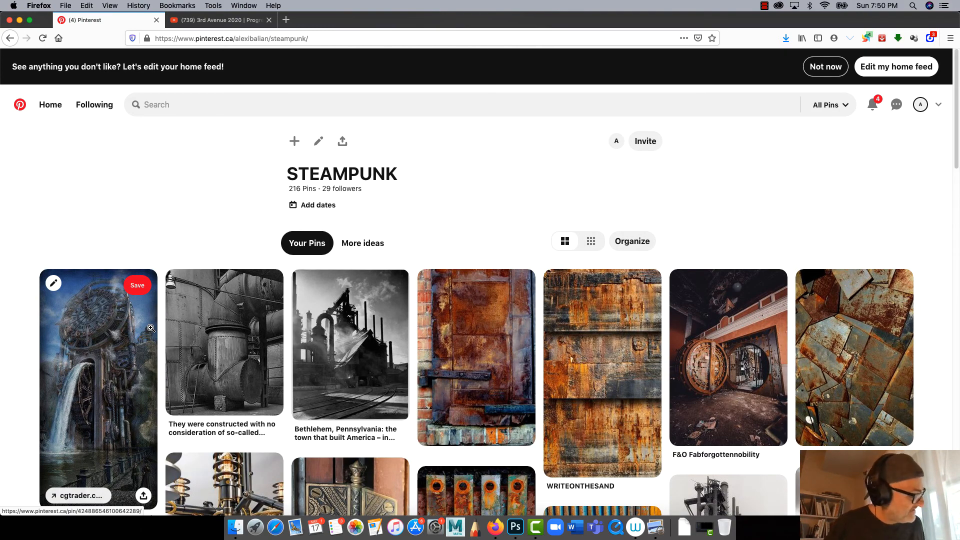
click(10, 38)
click(289, 319)
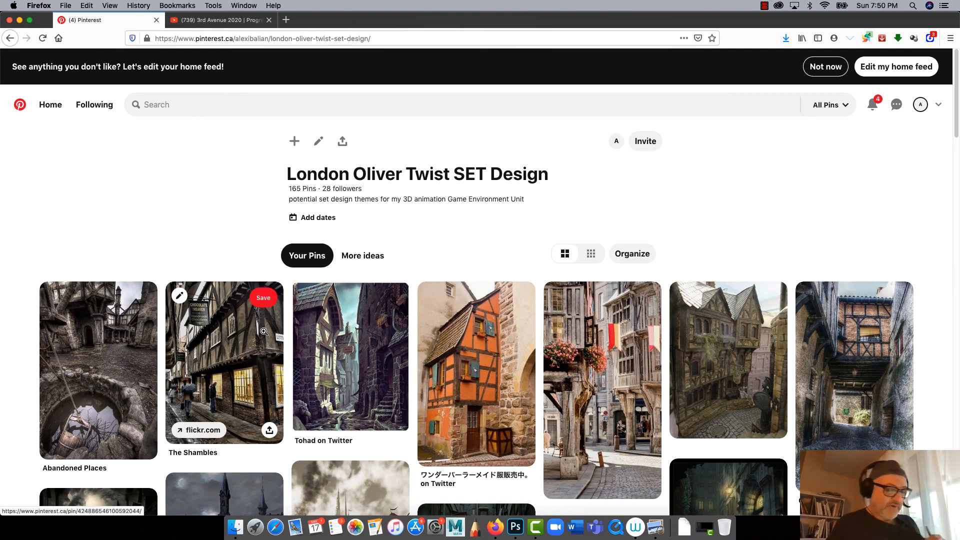
Return to the Untitled-1 document in Photoshop and move the Layers panel clear of the white canvas
click(19, 20)
click(389, 274)
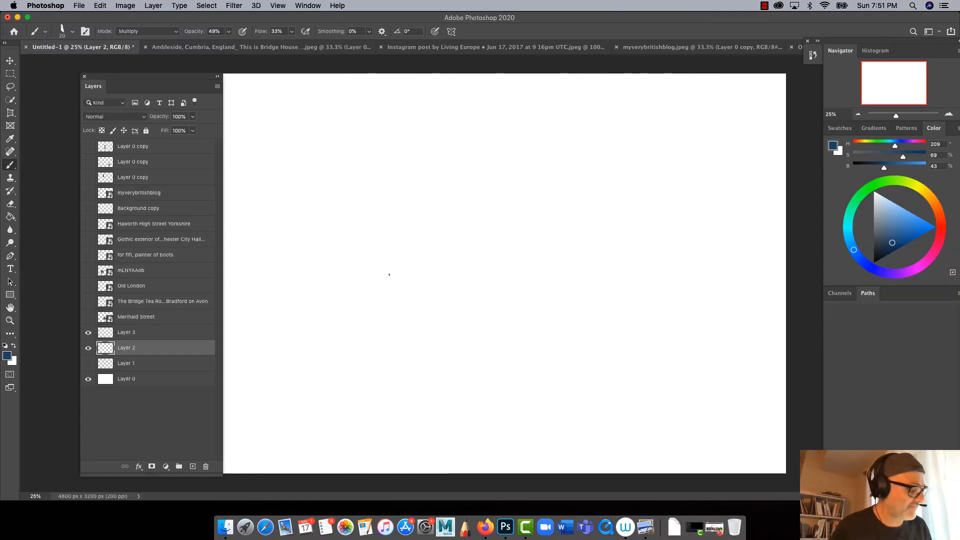
drag(123, 78, 76, 63)
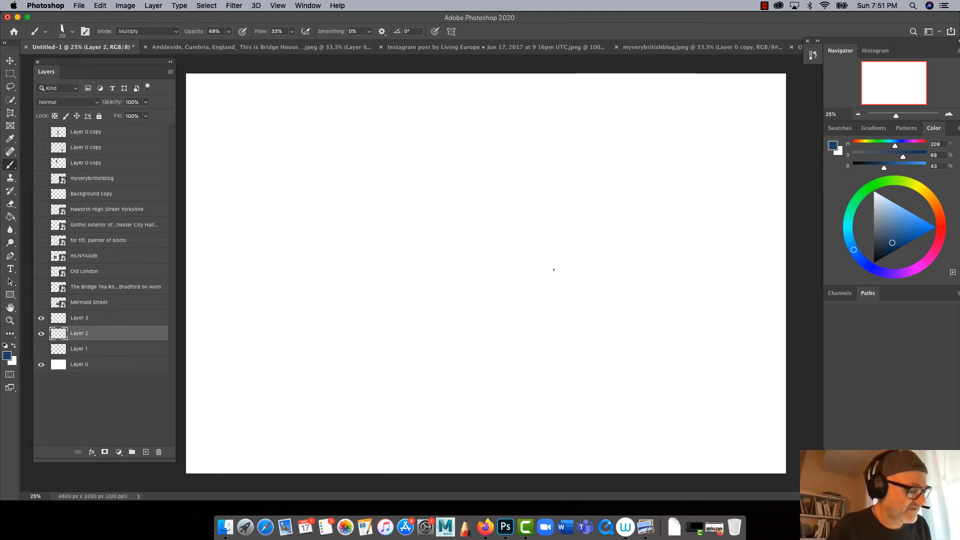
Sketch a horizon line across the canvas on Layer 2, with perspective lines radiating from a vanishing point near the centre
drag(606, 210, 602, 332)
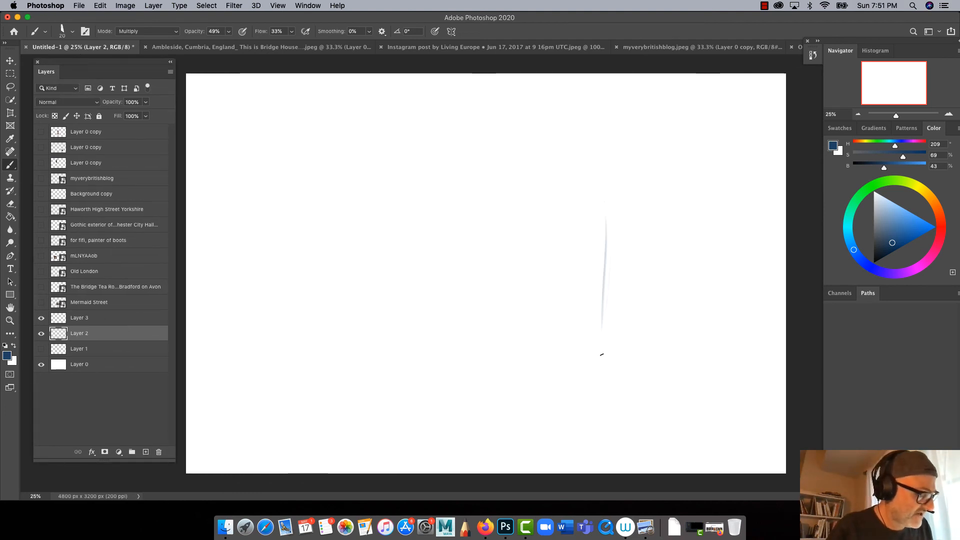
mouse_move(605, 228)
mouse_down()
mouse_move(600, 328)
mouse_move(520, 254)
mouse_move(579, 244)
mouse_up()
drag(662, 400, 513, 328)
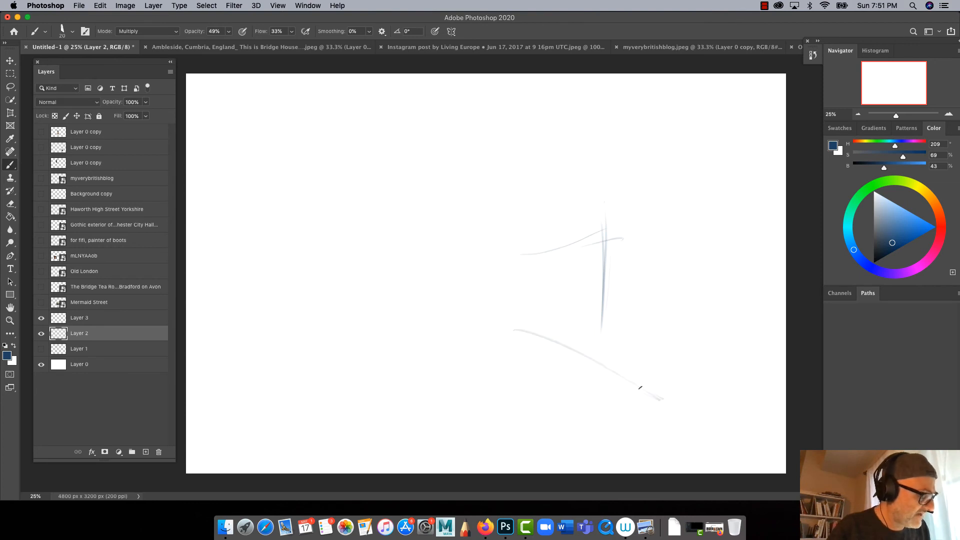
drag(685, 294, 261, 314)
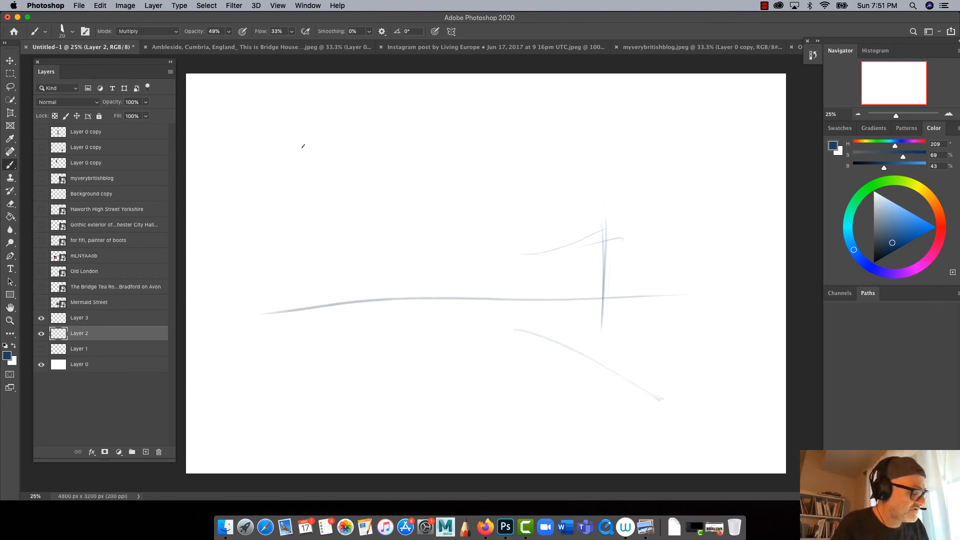
mouse_move(427, 257)
mouse_down()
mouse_move(497, 316)
mouse_move(476, 295)
mouse_move(598, 199)
mouse_move(500, 280)
mouse_up()
drag(516, 343, 649, 453)
drag(588, 309, 671, 313)
drag(510, 303, 335, 193)
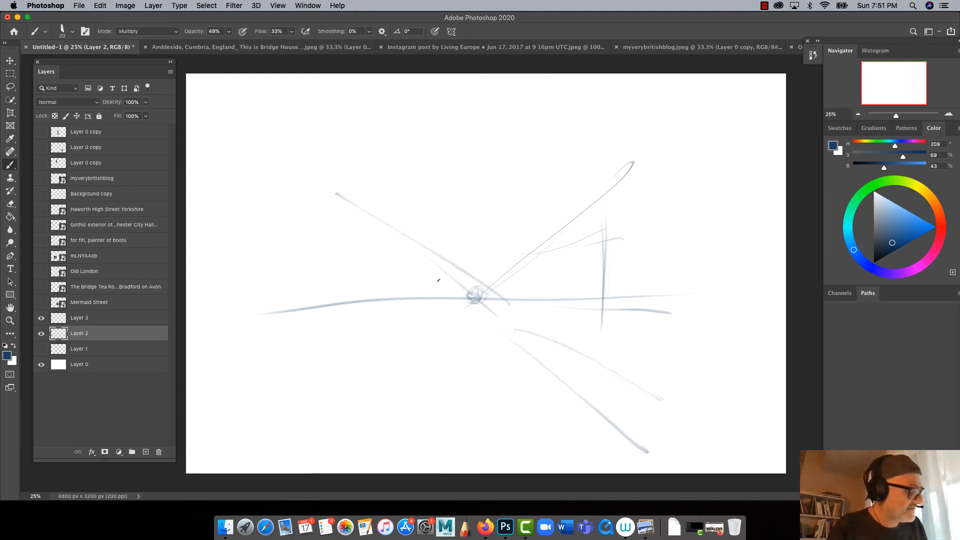
drag(473, 300, 326, 417)
drag(355, 134, 475, 288)
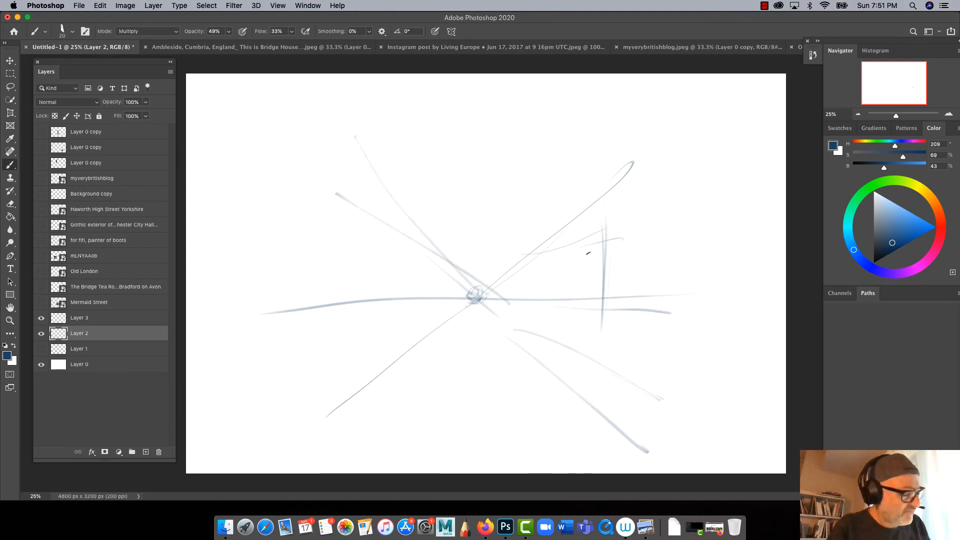
Rough in the vertical edges and angled rooflines of the buildings to the right of the vanishing point
drag(604, 210, 611, 375)
drag(607, 200, 729, 245)
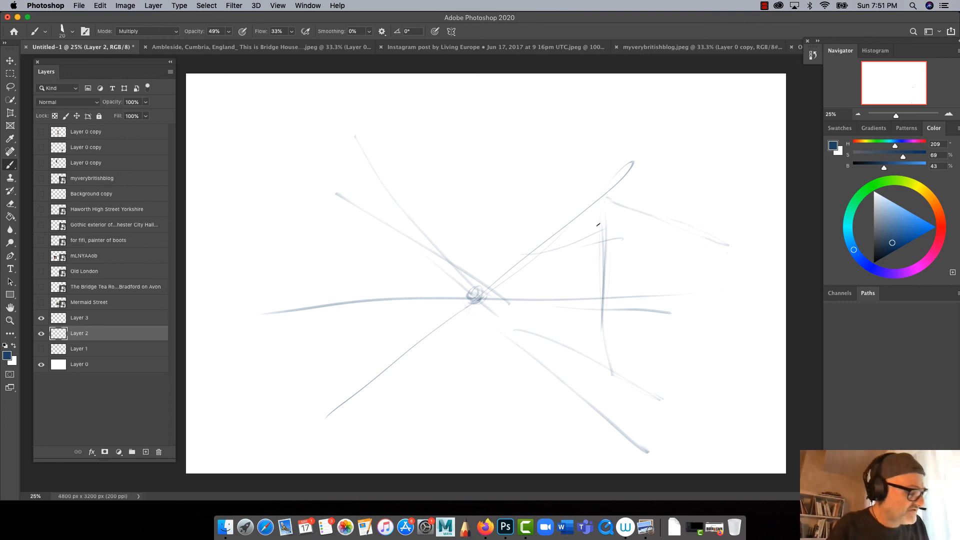
drag(598, 226, 602, 434)
drag(531, 241, 533, 390)
mouse_move(564, 236)
mouse_down()
mouse_move(537, 193)
mouse_move(512, 289)
mouse_up()
drag(434, 214, 433, 324)
mouse_move(564, 163)
mouse_down()
mouse_move(556, 210)
mouse_move(606, 219)
mouse_up()
drag(541, 191, 593, 187)
drag(543, 124, 539, 212)
mouse_move(610, 142)
mouse_down()
mouse_move(627, 143)
mouse_move(606, 250)
mouse_up()
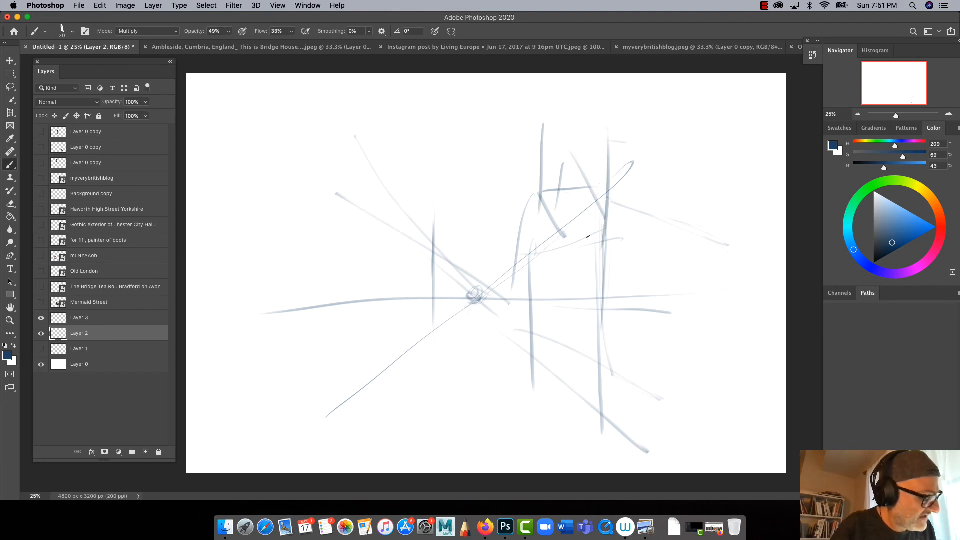
Sketch vertical building edges left of the vanishing point and add short structural lines around the base of the right-hand buildings
drag(389, 145, 385, 247)
mouse_move(344, 165)
mouse_down()
mouse_move(397, 178)
mouse_move(334, 300)
mouse_up()
drag(474, 286, 502, 281)
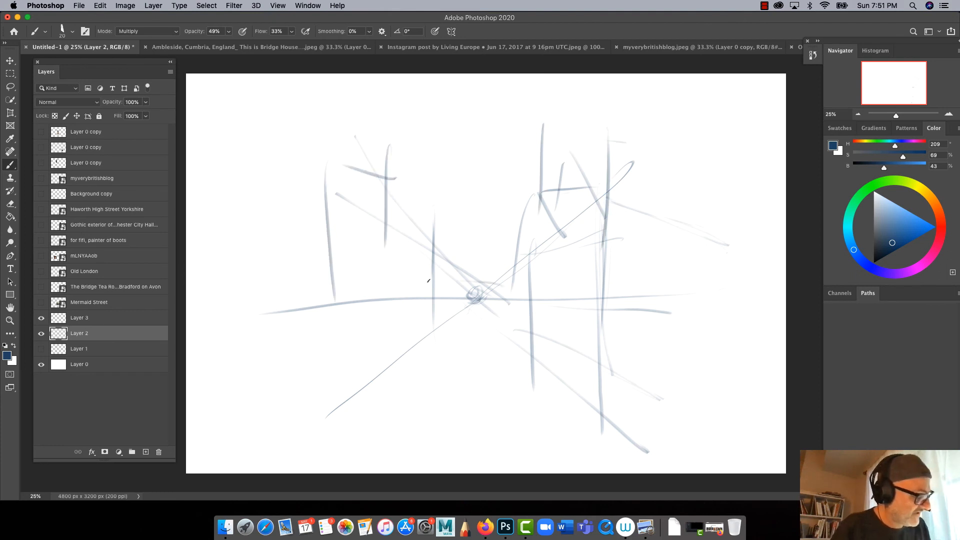
mouse_move(476, 239)
mouse_down()
mouse_move(534, 246)
mouse_move(511, 412)
mouse_up()
drag(546, 370, 586, 368)
drag(539, 372, 569, 391)
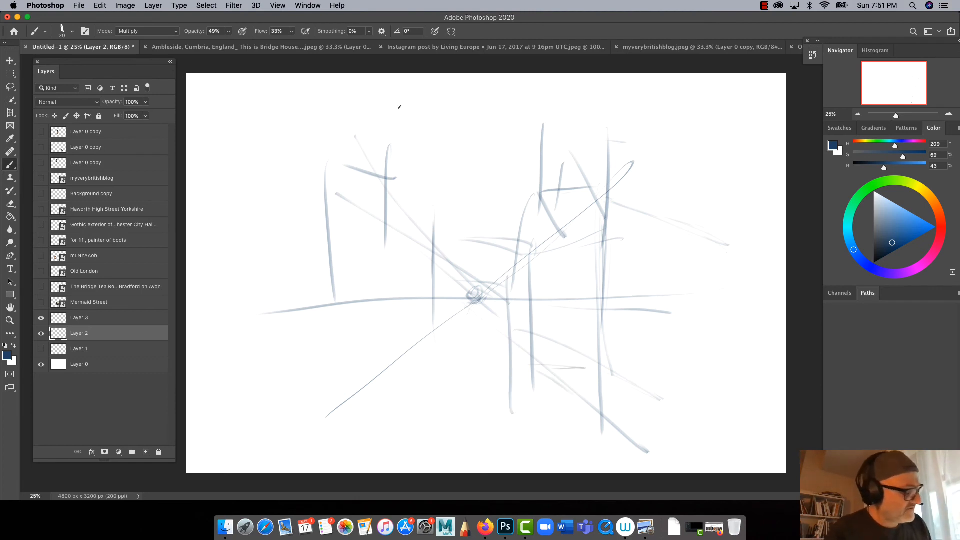
Sketch the outline of a tall tower shape with a spire above the vanishing point
drag(431, 119, 415, 187)
drag(463, 110, 497, 205)
drag(496, 183, 440, 205)
drag(401, 107, 473, 114)
drag(409, 108, 405, 212)
drag(420, 207, 462, 215)
mouse_move(467, 131)
mouse_down()
mouse_move(458, 193)
mouse_move(452, 178)
mouse_up()
drag(442, 83, 439, 122)
mouse_move(430, 84)
mouse_down()
mouse_move(424, 140)
mouse_move(457, 194)
mouse_move(433, 223)
mouse_up()
Fill the tower shape above the vanishing point with loose zigzag hatching
mouse_move(398, 131)
mouse_down()
mouse_move(422, 211)
mouse_move(401, 131)
mouse_move(402, 175)
mouse_move(439, 216)
mouse_move(407, 197)
mouse_move(434, 214)
mouse_up()
mouse_move(462, 125)
mouse_down()
mouse_move(473, 146)
mouse_move(429, 196)
mouse_up()
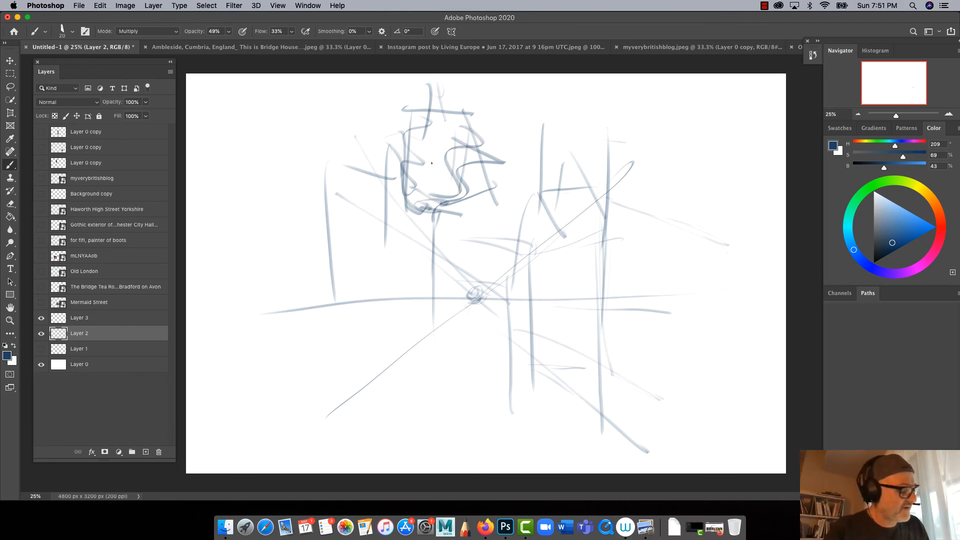
drag(444, 109, 468, 143)
mouse_move(431, 111)
mouse_down()
mouse_move(464, 148)
mouse_move(450, 167)
mouse_up()
drag(429, 177, 449, 204)
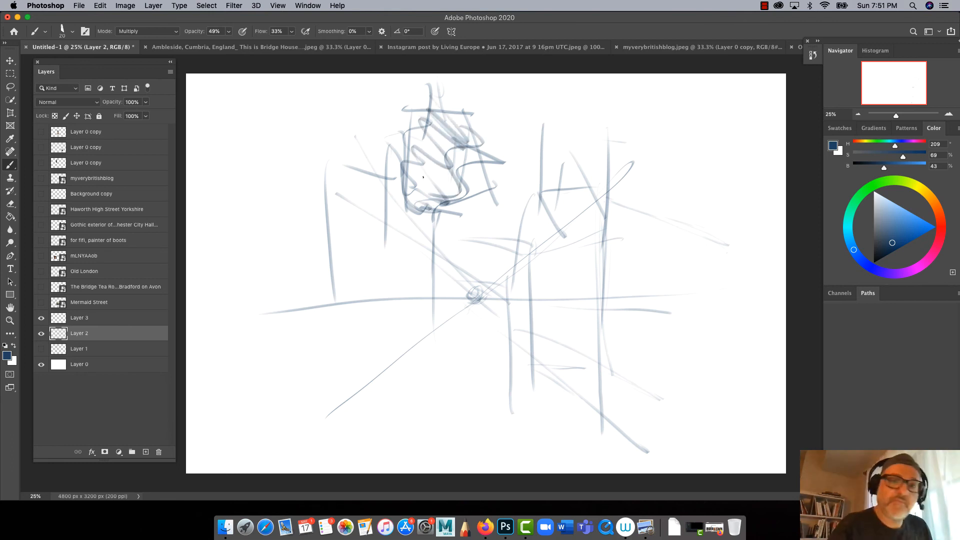
Draw a narrow building with a peaked roof just right of the vanishing point, reinforcing its walls and eaves
drag(642, 234, 515, 277)
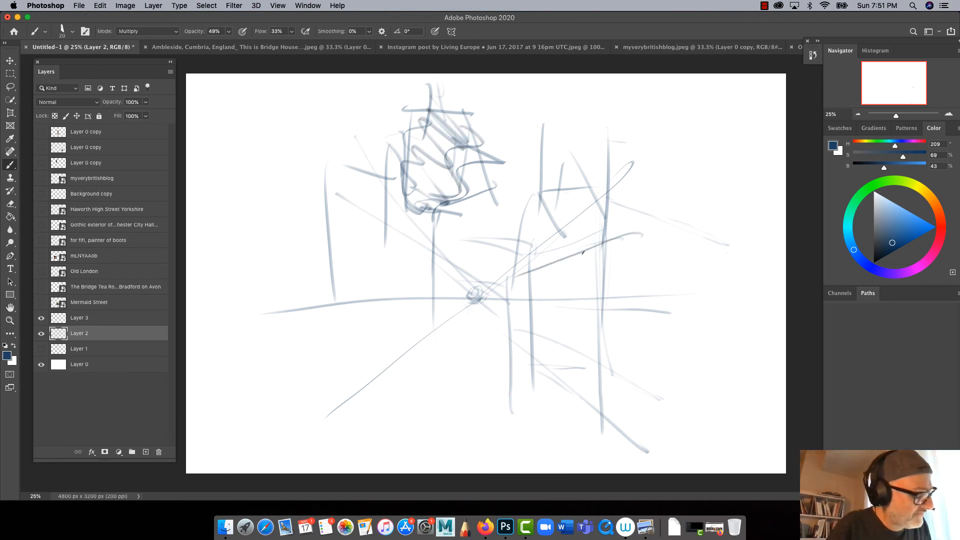
drag(565, 260, 565, 386)
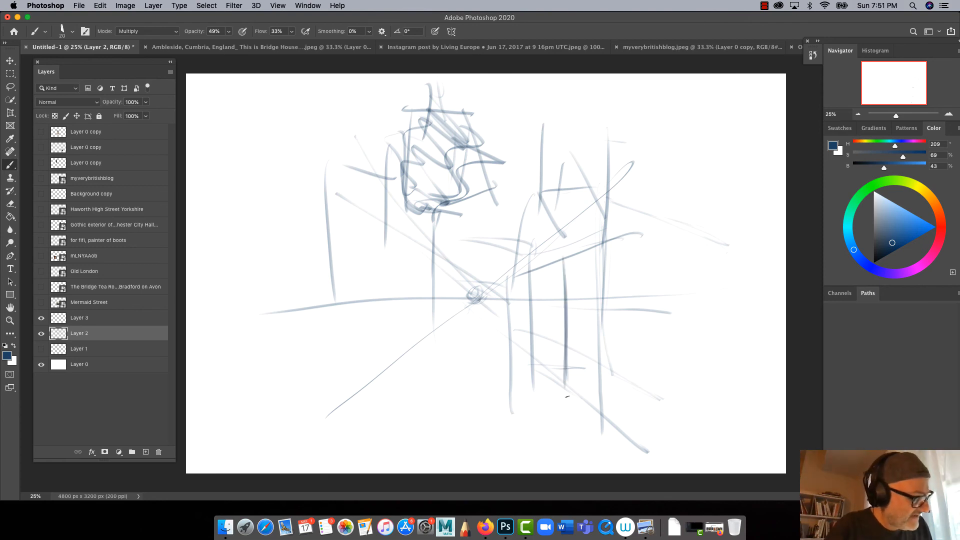
drag(515, 269, 514, 360)
mouse_move(566, 265)
mouse_down()
mouse_move(538, 206)
mouse_move(518, 297)
mouse_up()
drag(555, 210, 586, 223)
drag(576, 214, 582, 268)
drag(587, 210, 585, 258)
mouse_move(540, 201)
mouse_down()
mouse_move(571, 261)
mouse_move(520, 270)
mouse_move(565, 371)
mouse_up()
drag(583, 249, 580, 377)
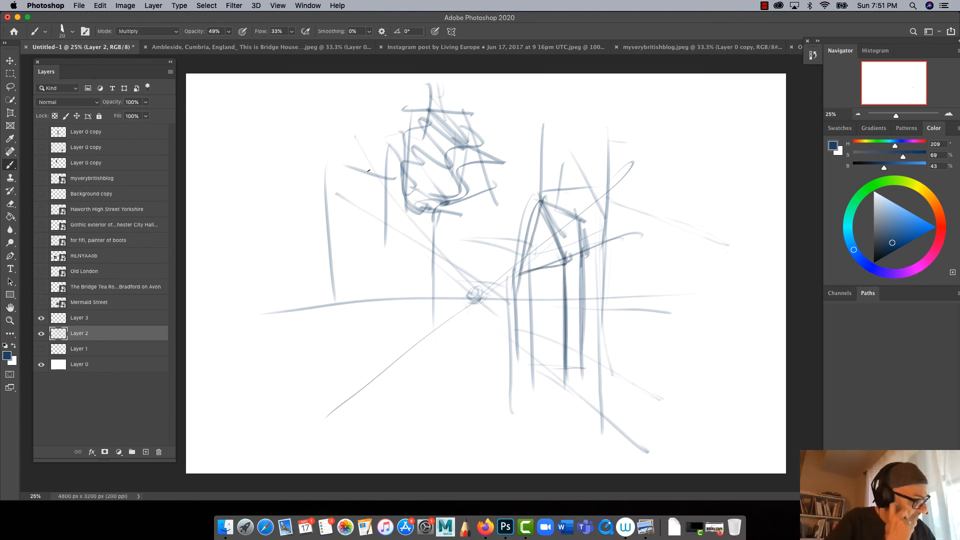
Sketch a tall building with a sloping roof and upright wall lines left of the tower
drag(371, 109, 370, 199)
mouse_move(321, 136)
mouse_down()
mouse_move(374, 109)
mouse_move(408, 148)
mouse_up()
mouse_move(349, 106)
mouse_down()
mouse_move(402, 143)
mouse_move(396, 350)
mouse_move(355, 358)
mouse_up()
mouse_move(393, 177)
mouse_down()
mouse_move(368, 164)
mouse_move(365, 260)
mouse_up()
mouse_move(400, 177)
mouse_down()
mouse_move(395, 263)
mouse_move(406, 245)
mouse_up()
drag(372, 162, 367, 245)
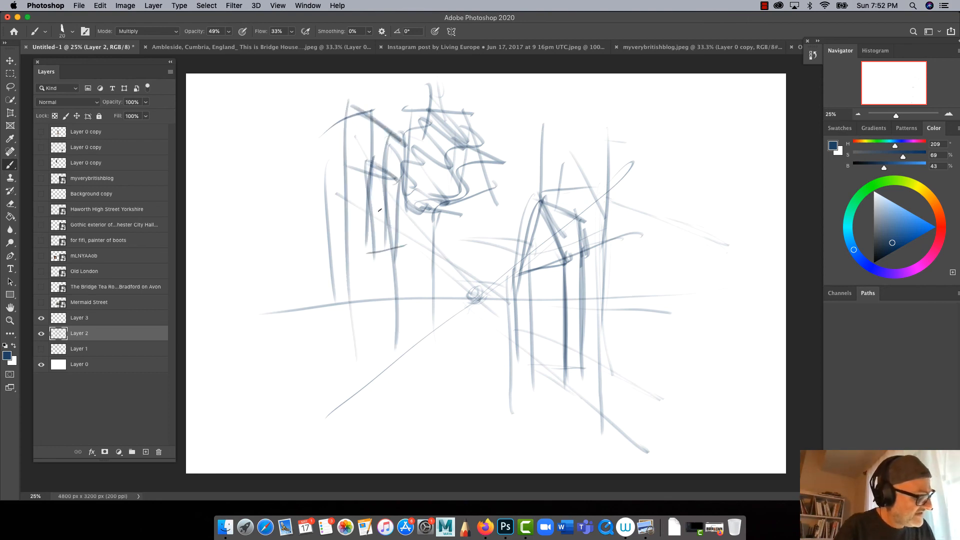
Add a small projecting frame with darker edges low on the left-hand building, below the tower's base
drag(400, 215, 405, 250)
drag(387, 215, 410, 220)
drag(405, 213, 411, 287)
drag(412, 270, 385, 284)
drag(388, 220, 397, 223)
drag(397, 222, 400, 277)
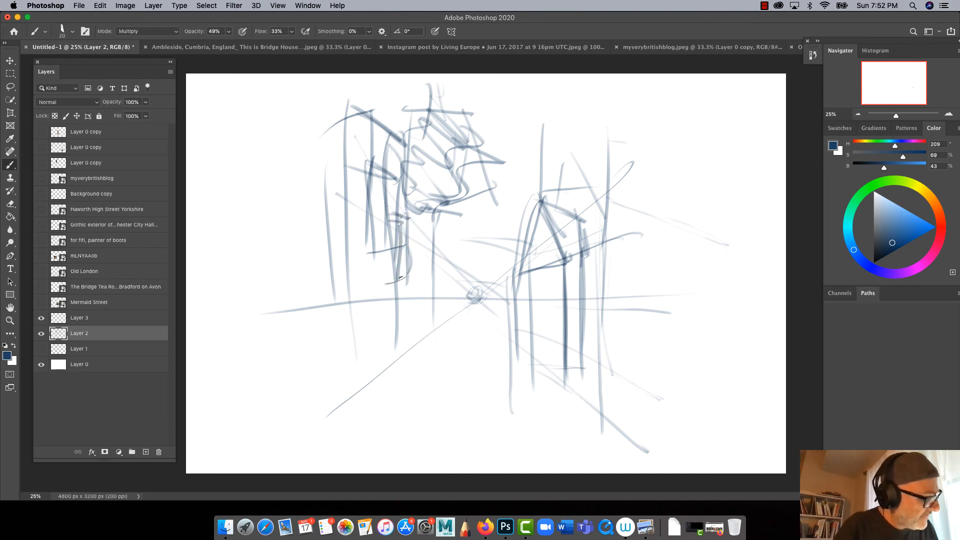
drag(387, 213, 403, 220)
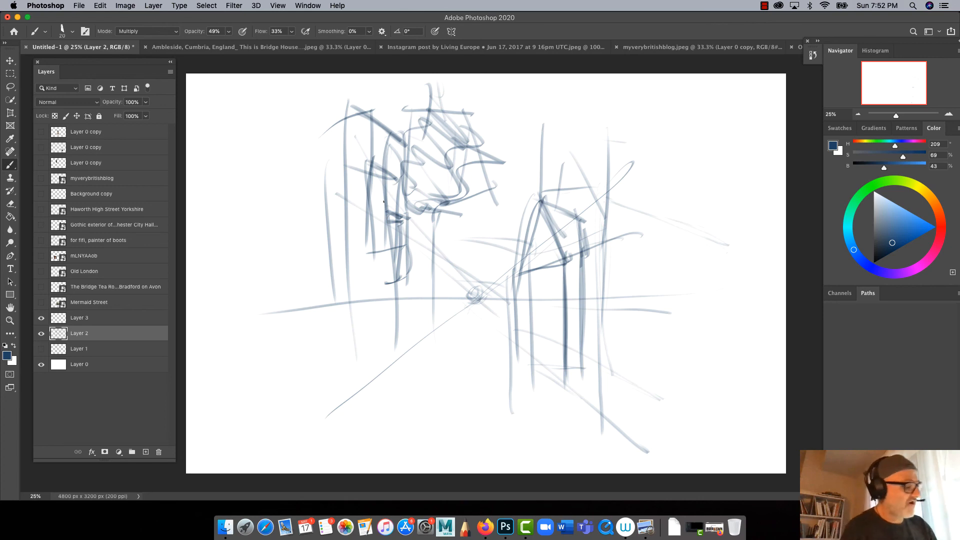
Add rooftop peaks and extra perspective strokes to the top of the left-hand building
mouse_move(363, 79)
mouse_down()
mouse_move(388, 146)
mouse_move(355, 156)
mouse_up()
mouse_move(358, 155)
mouse_down()
mouse_move(386, 160)
mouse_move(376, 168)
mouse_up()
drag(352, 134, 344, 90)
drag(345, 143, 345, 153)
drag(345, 106, 331, 144)
mouse_move(323, 105)
mouse_down()
mouse_move(320, 170)
mouse_move(387, 211)
mouse_up()
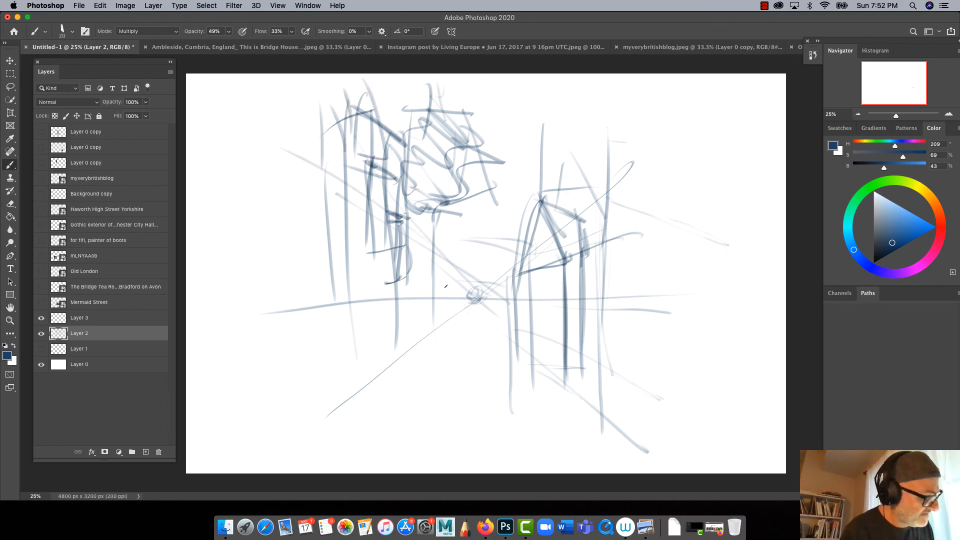
Draw street edges running from the vanishing point to the lower-left foreground and strengthen the right-hand buildings' roof and wall lines
drag(460, 275, 233, 436)
drag(479, 313, 292, 463)
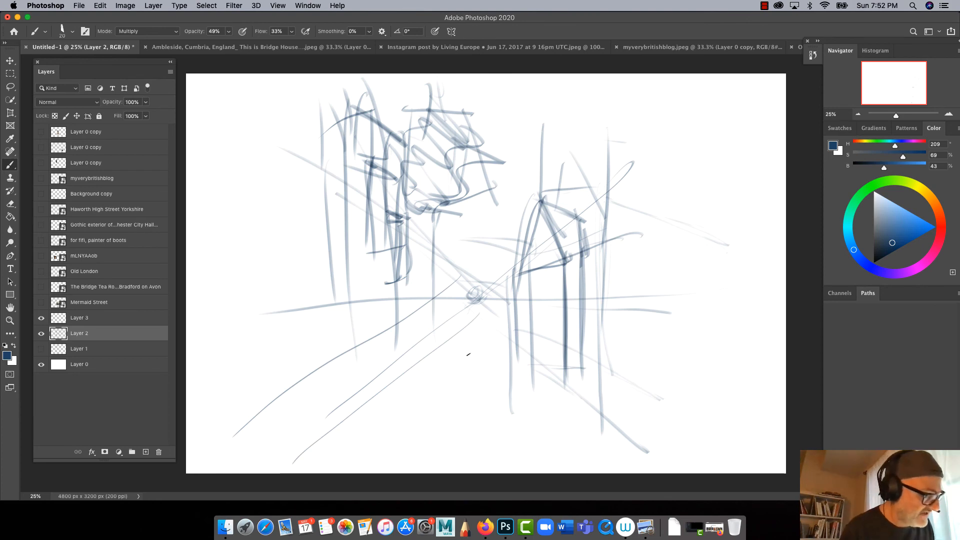
drag(628, 143, 592, 216)
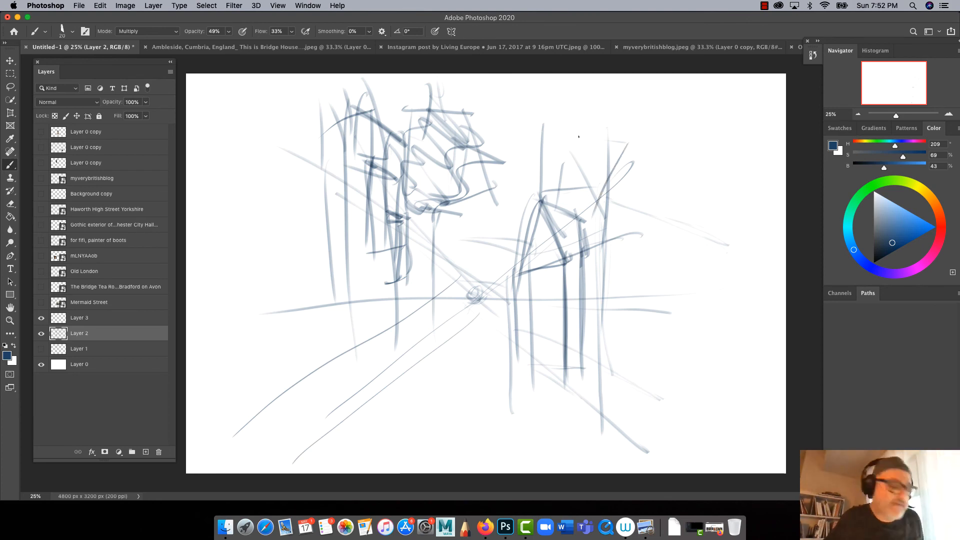
drag(559, 252, 553, 350)
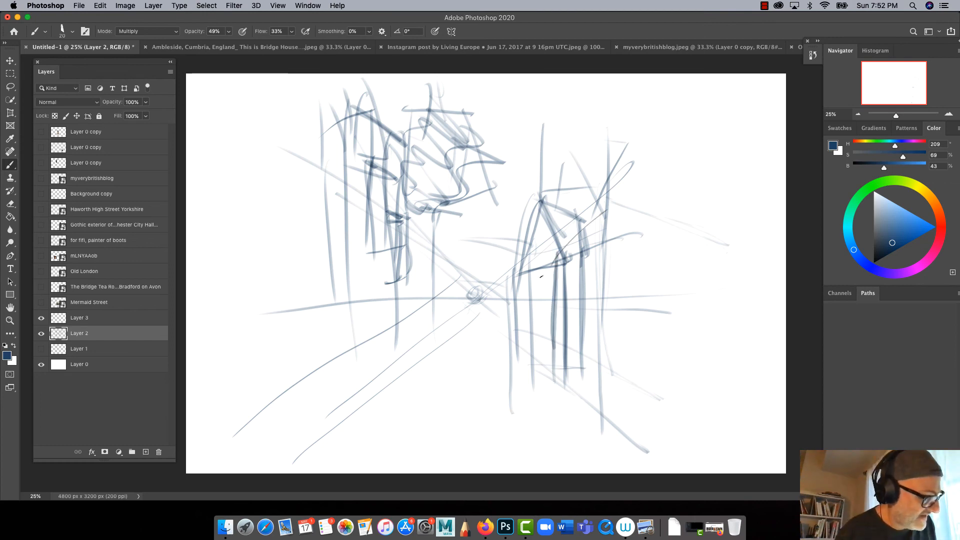
mouse_move(622, 210)
mouse_down()
mouse_move(593, 229)
mouse_move(611, 306)
mouse_up()
drag(622, 231, 614, 375)
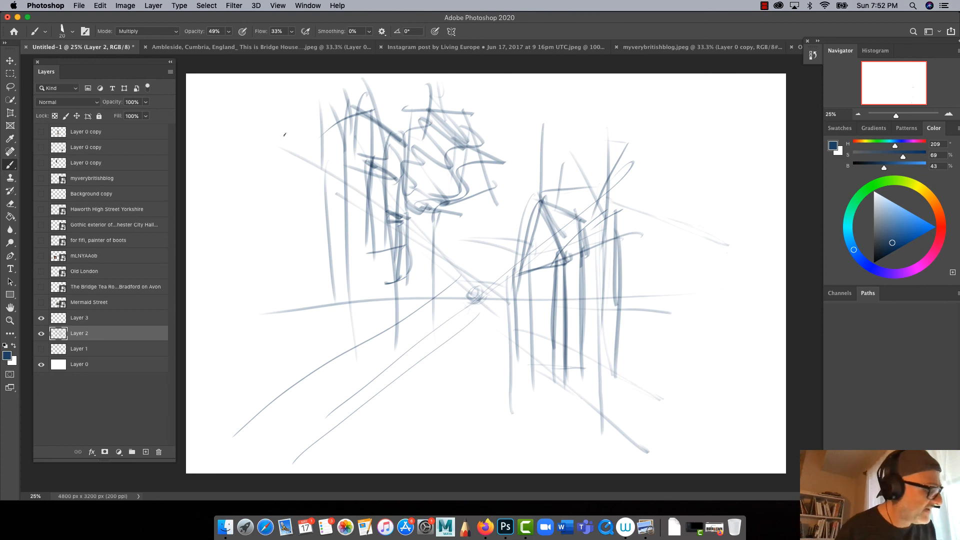
Add converging strokes in the canvas's upper-left area and a light circle beside the tower
mouse_move(316, 142)
mouse_down()
mouse_move(245, 145)
mouse_move(239, 119)
mouse_up()
drag(256, 86, 316, 143)
drag(315, 142, 262, 117)
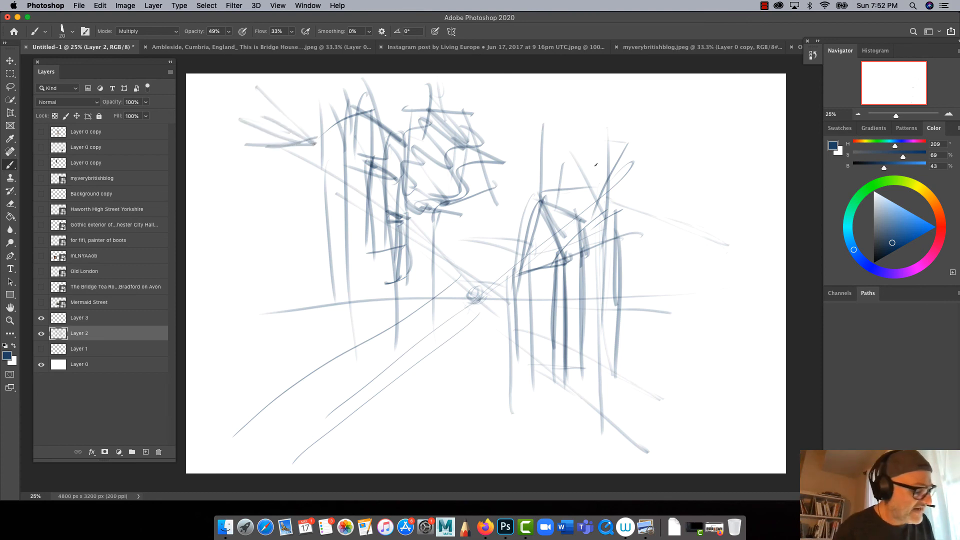
drag(482, 109, 507, 146)
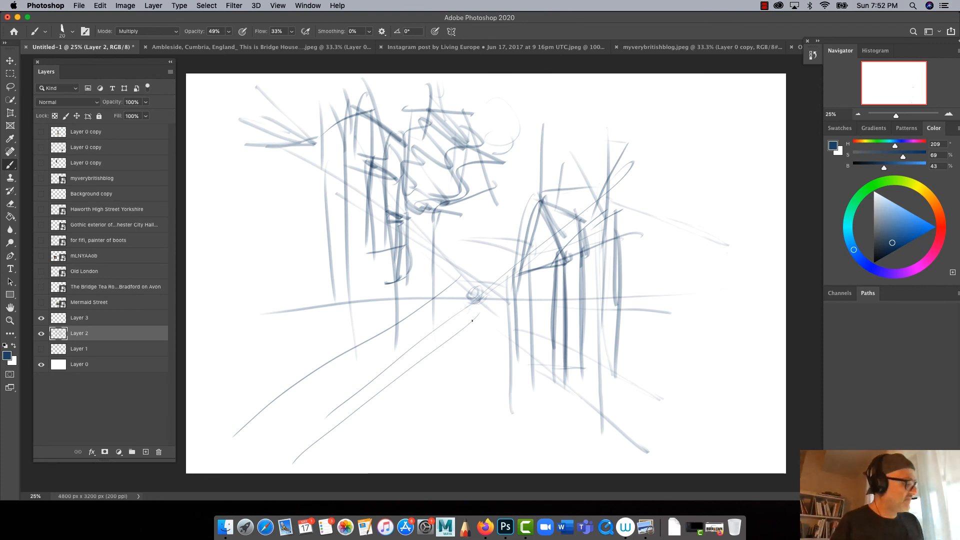
Hide the Layer 2 sketch and show the Mermaid Street reference photo
click(42, 334)
click(41, 302)
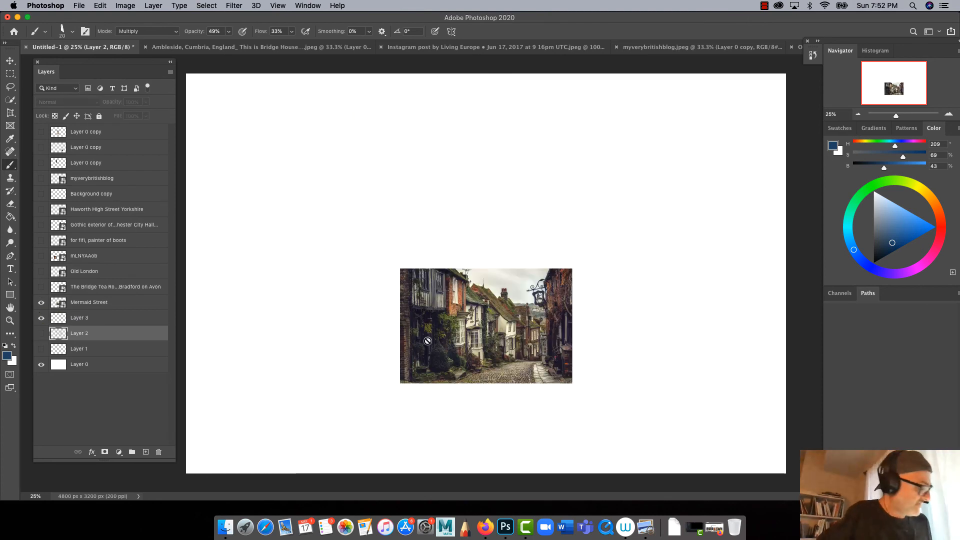
Enlarge the Mermaid Street photo to about 41.5% and position it in the lower middle of the canvas
click(94, 302)
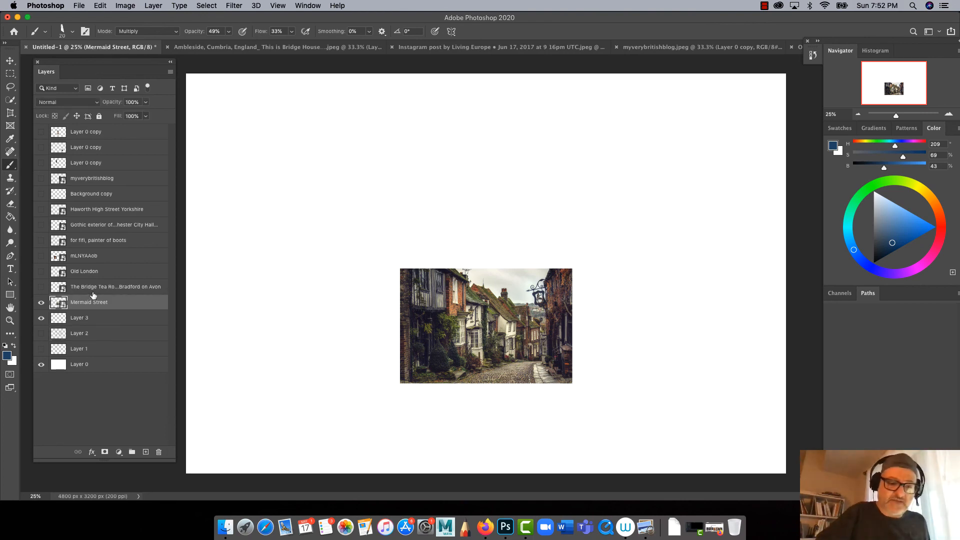
key(ctrl+t)
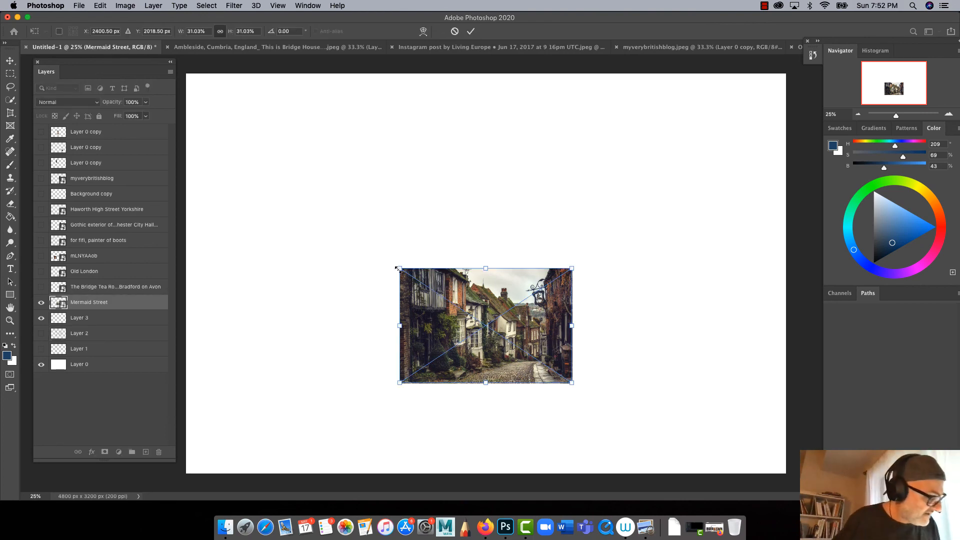
drag(398, 270, 307, 209)
drag(427, 348, 472, 401)
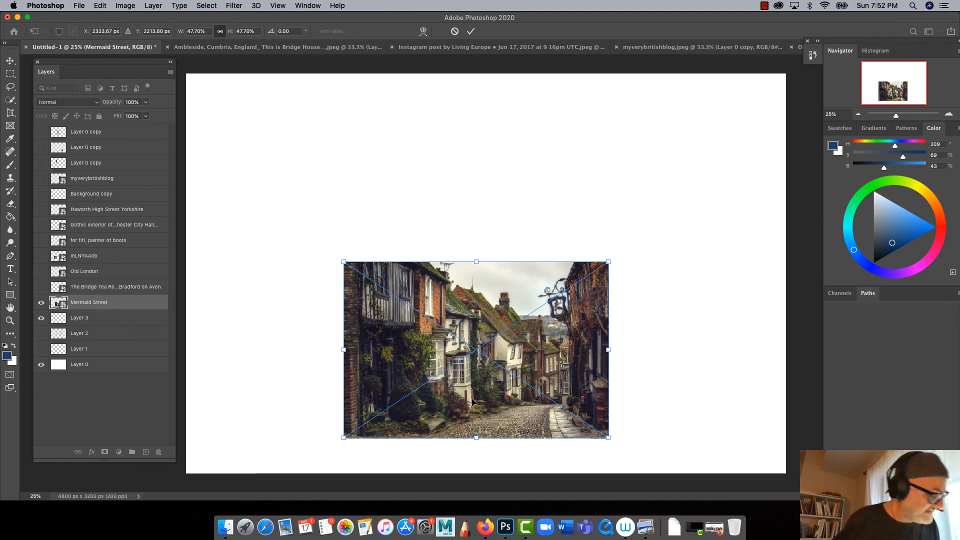
drag(344, 261, 378, 285)
drag(422, 370, 421, 356)
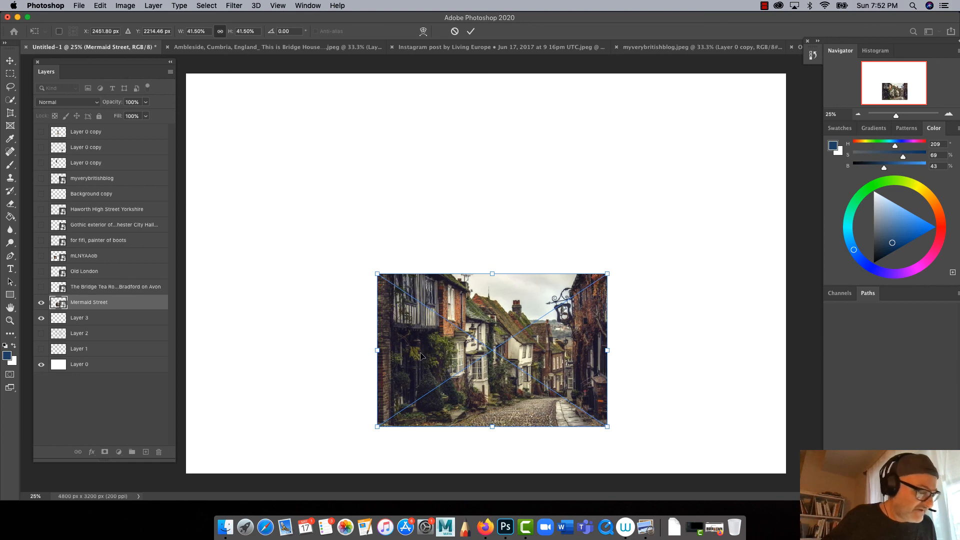
key(Return)
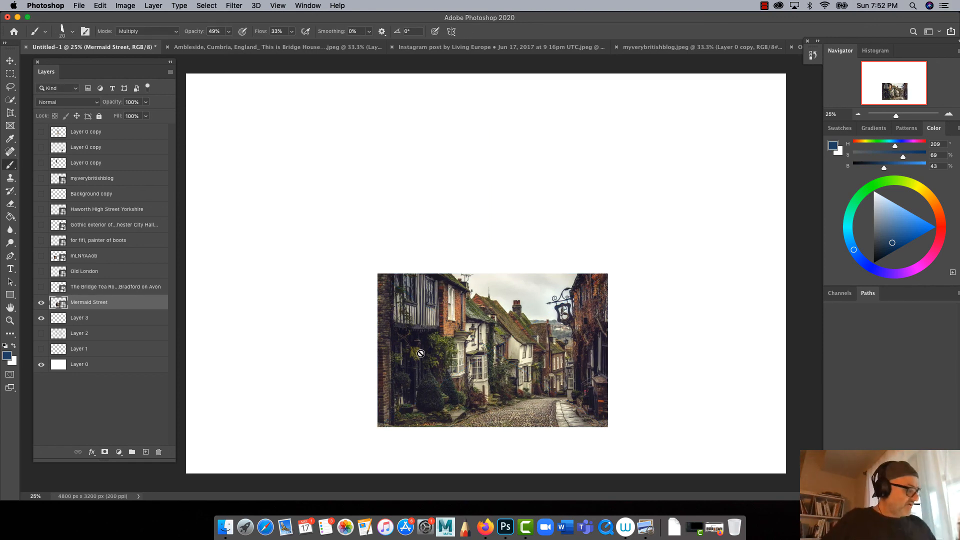
Show the Bridge Tea Rooms and Old London photos, and move Old London to the right of the Mermaid Street photo
click(41, 288)
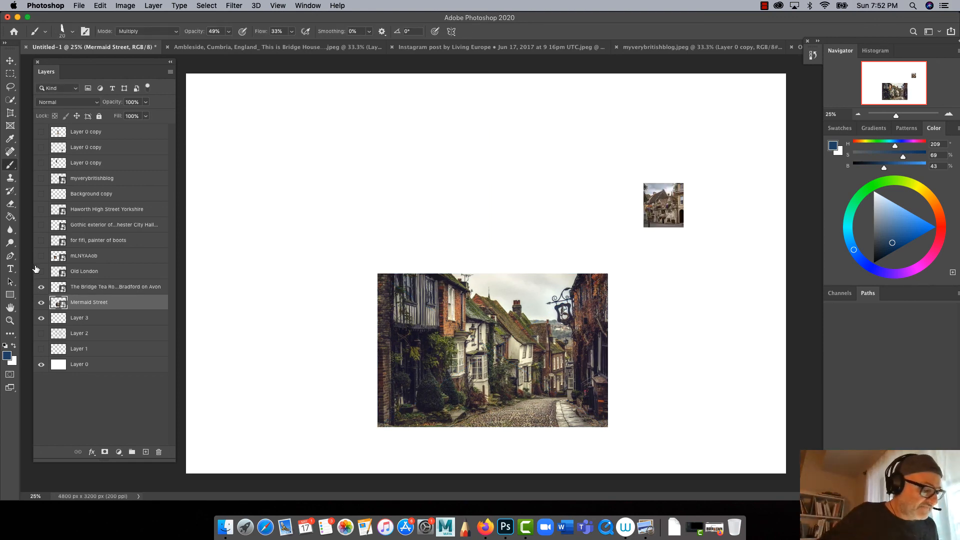
click(41, 271)
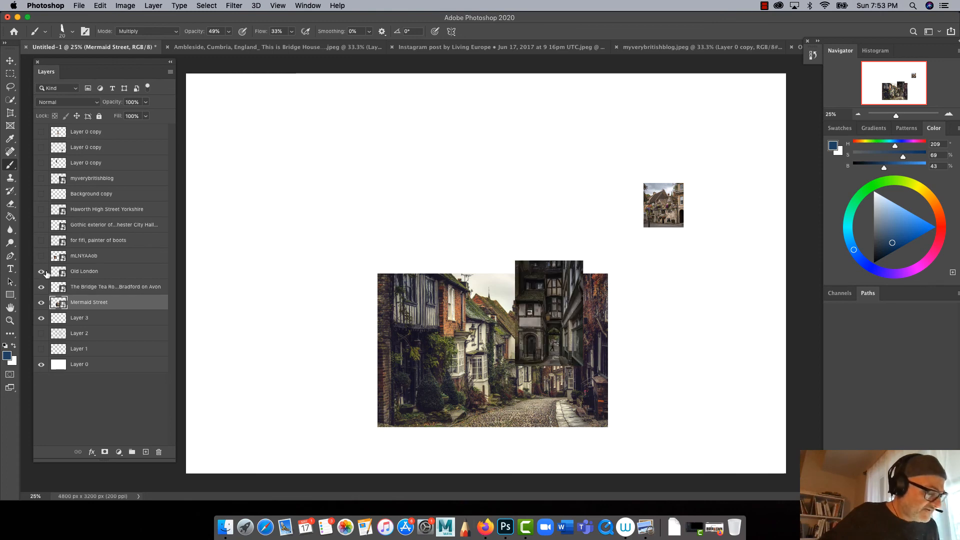
click(15, 61)
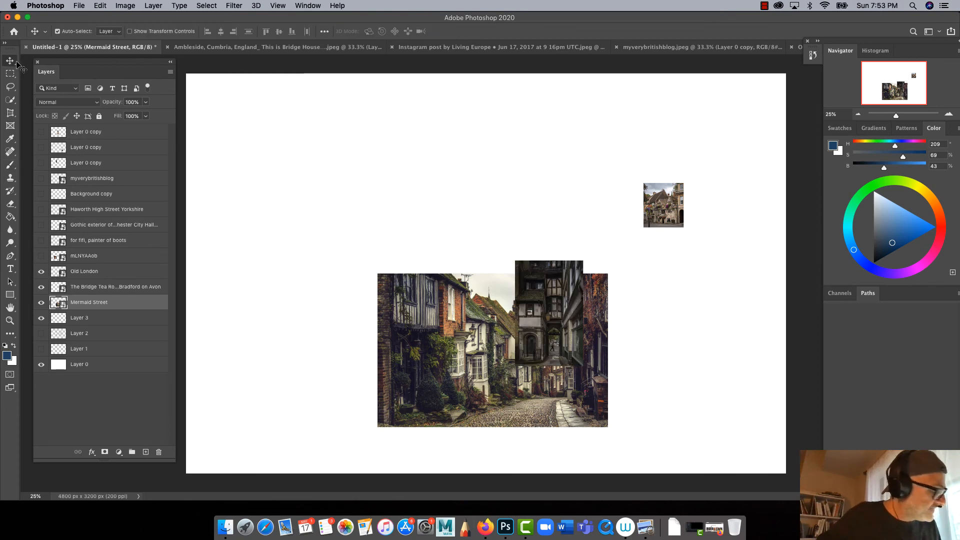
drag(533, 335, 667, 371)
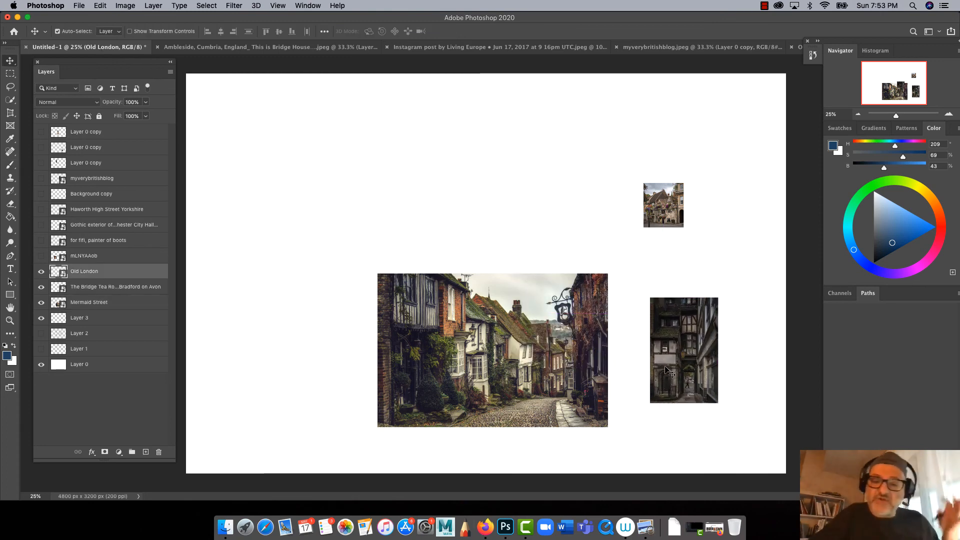
Scale the Old London photo to about 45.5% and align its lower edge with the Mermaid Street photo
key(super+t)
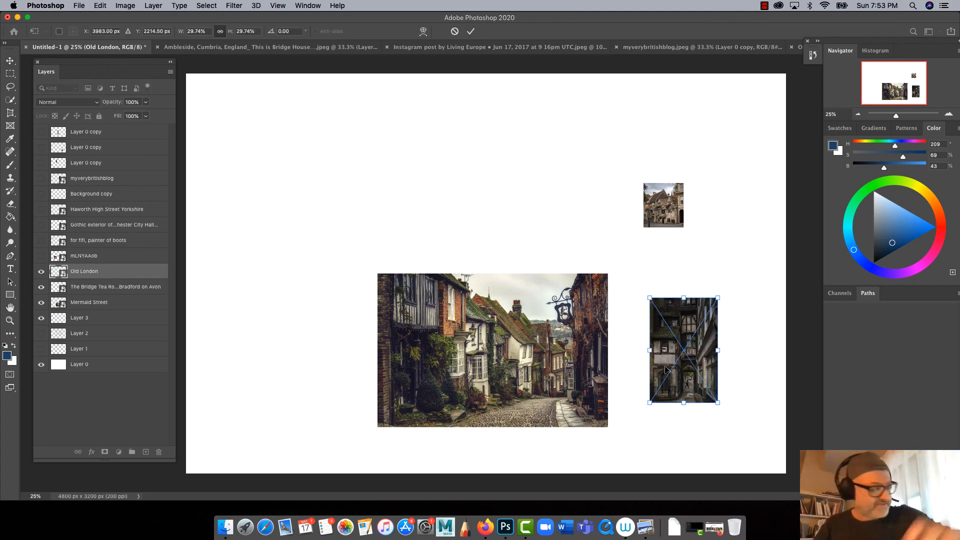
drag(649, 298, 613, 241)
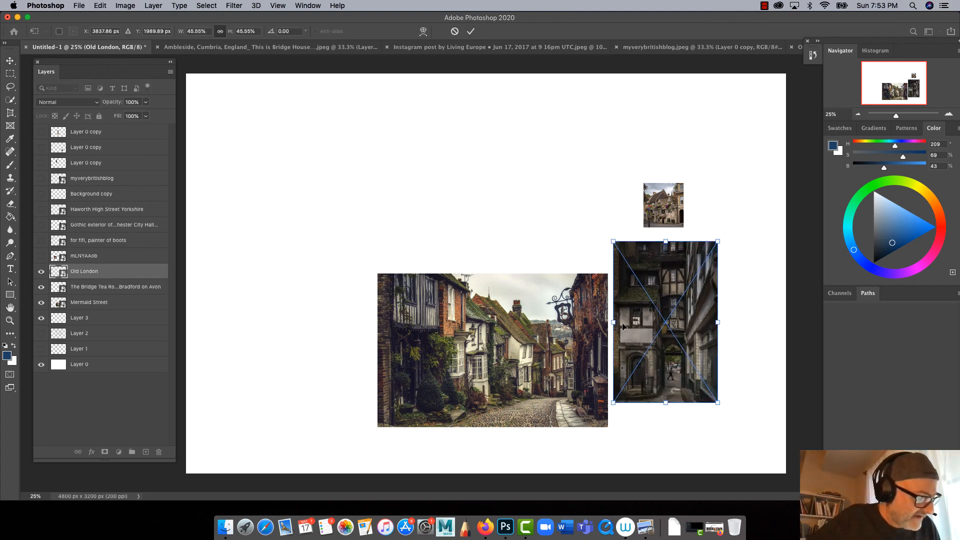
drag(635, 350, 657, 369)
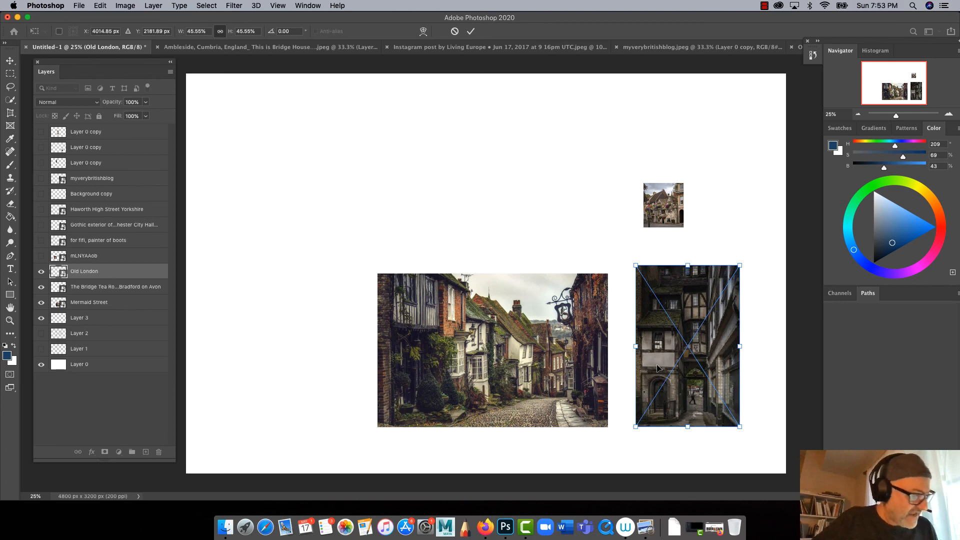
key(Return)
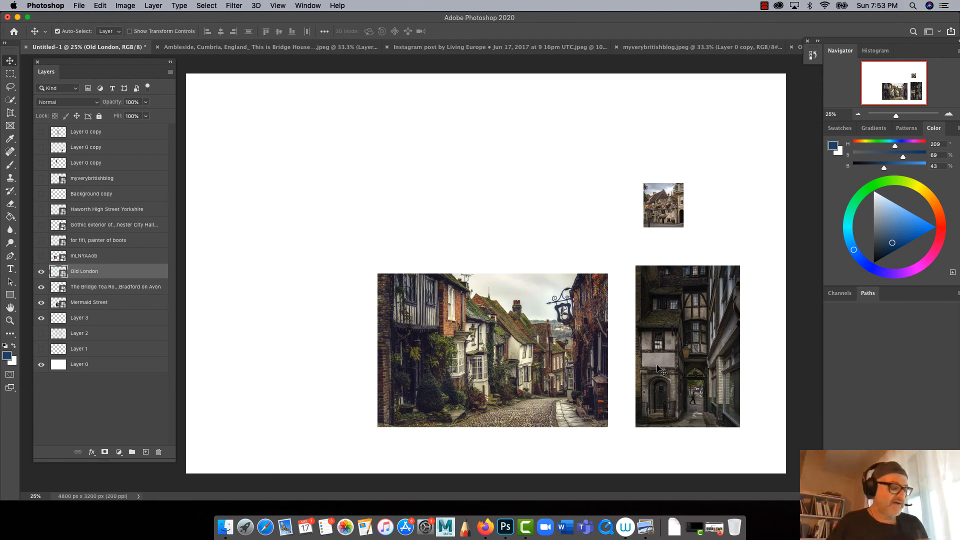
Show the mLNYAAob photo, scale it to about 53.5% and place it against the left edge of the Mermaid Street photo
click(41, 256)
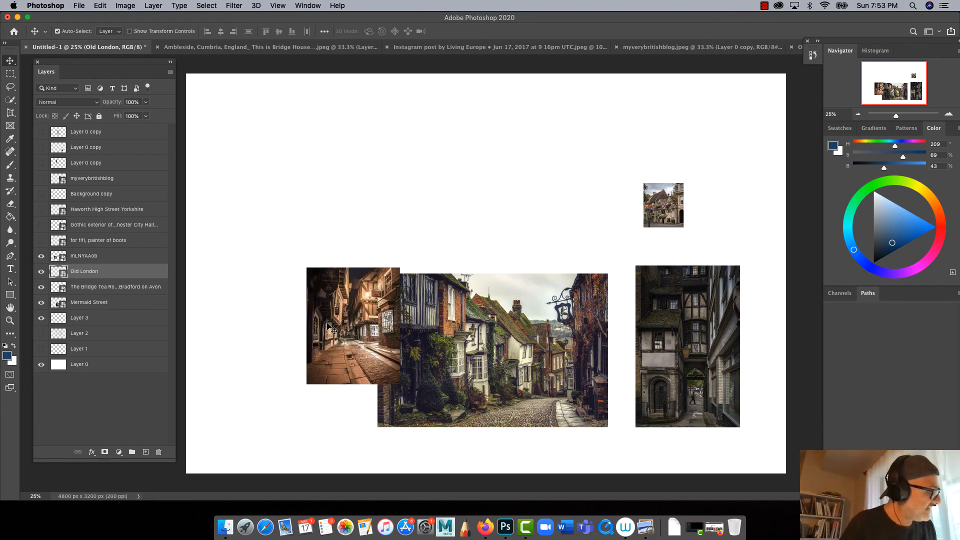
key(super+t)
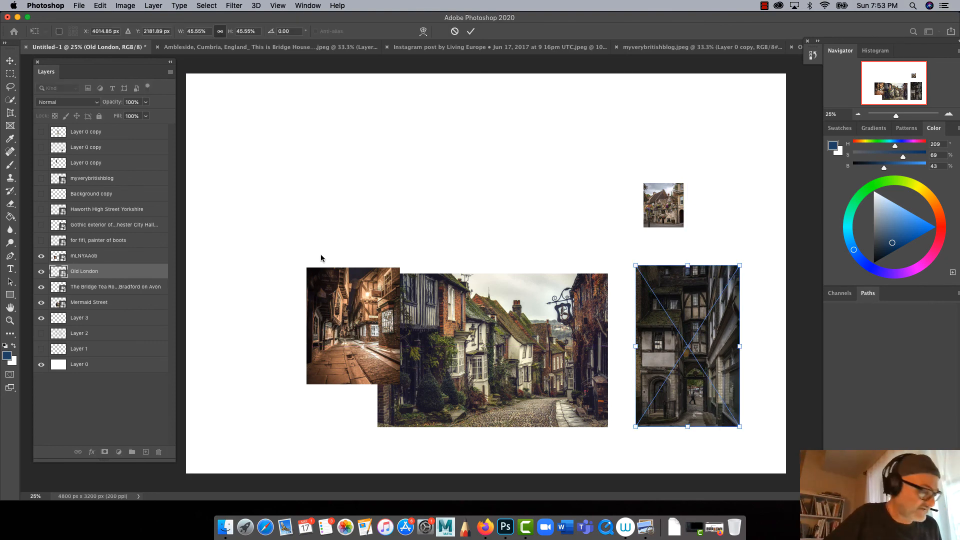
click(84, 257)
key(super+t)
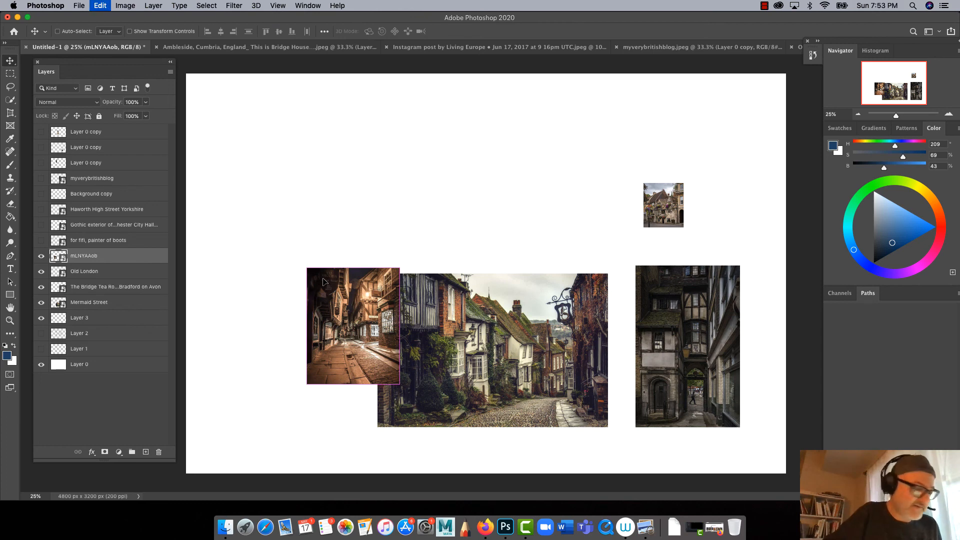
drag(306, 268, 263, 211)
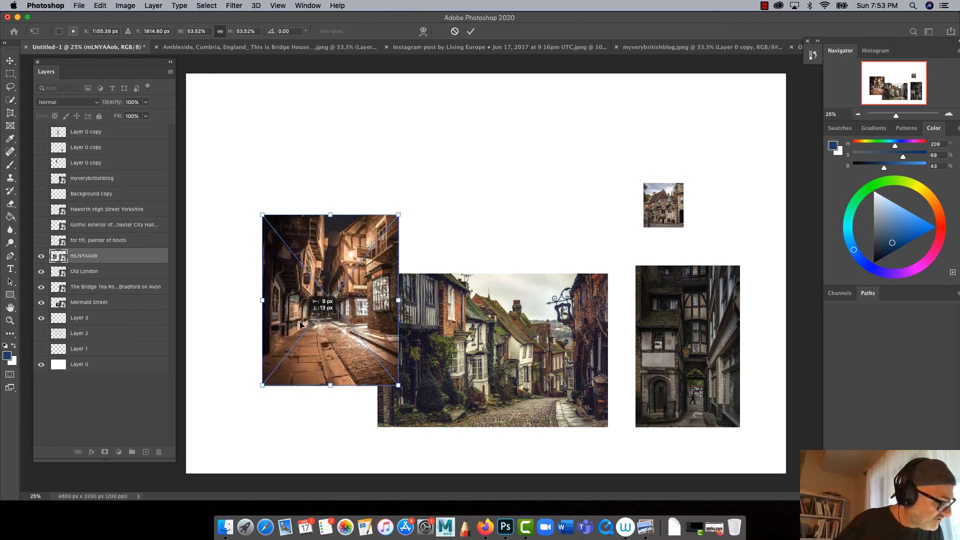
drag(302, 316, 293, 355)
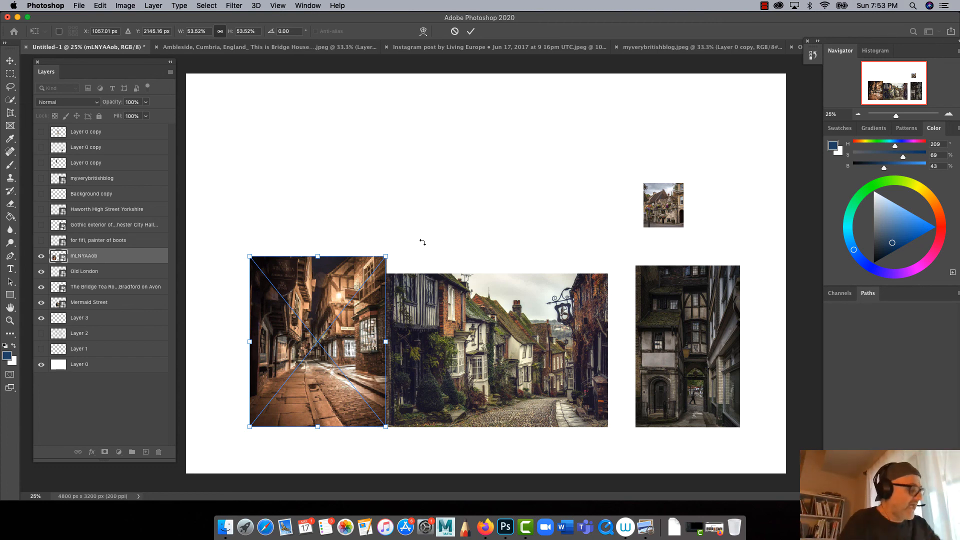
key(Return)
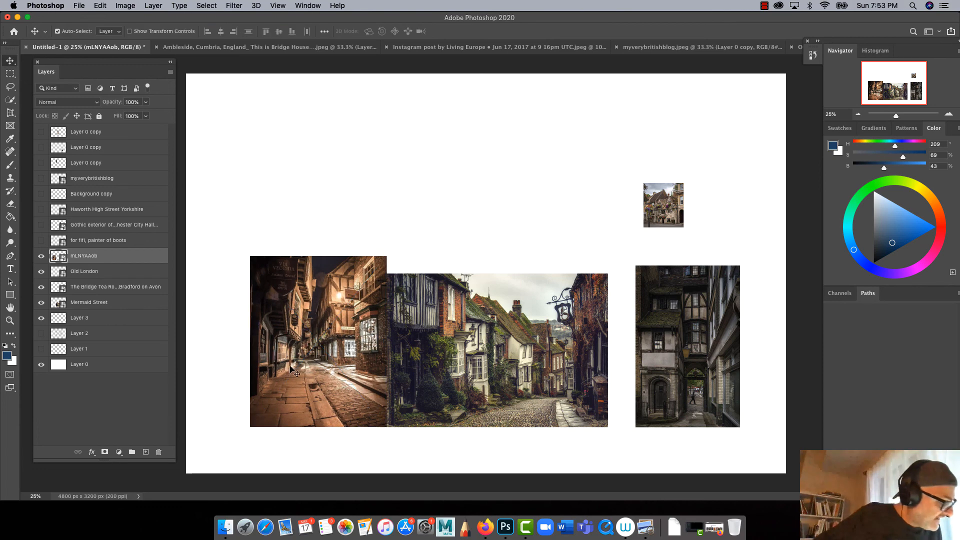
mouse_move(302, 379)
mouse_down()
mouse_move(265, 378)
mouse_move(290, 370)
mouse_up()
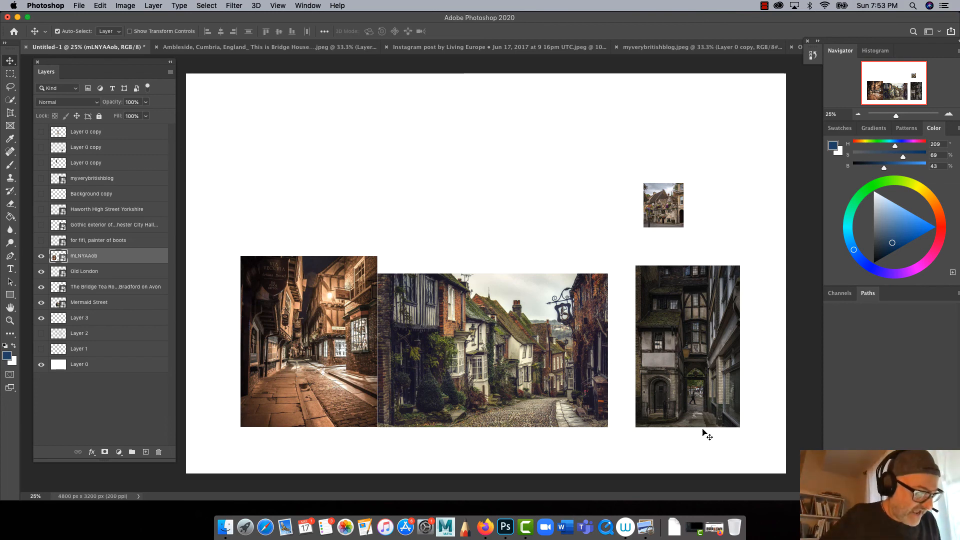
Show the painter of boots, Gothic exterior, Haworth High Street and myverybritishblog photos, and move myverybritishblog over the Mermaid Street photo
click(41, 240)
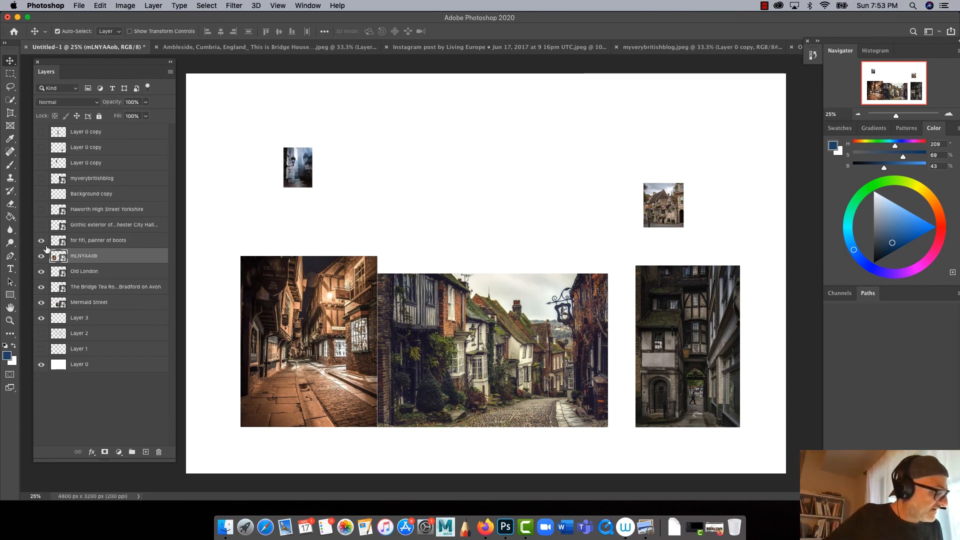
click(42, 225)
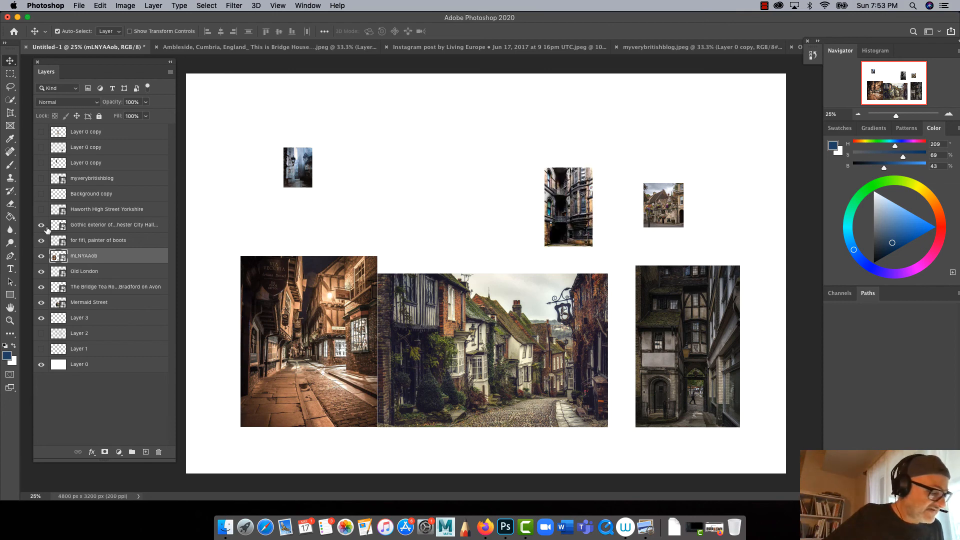
click(41, 209)
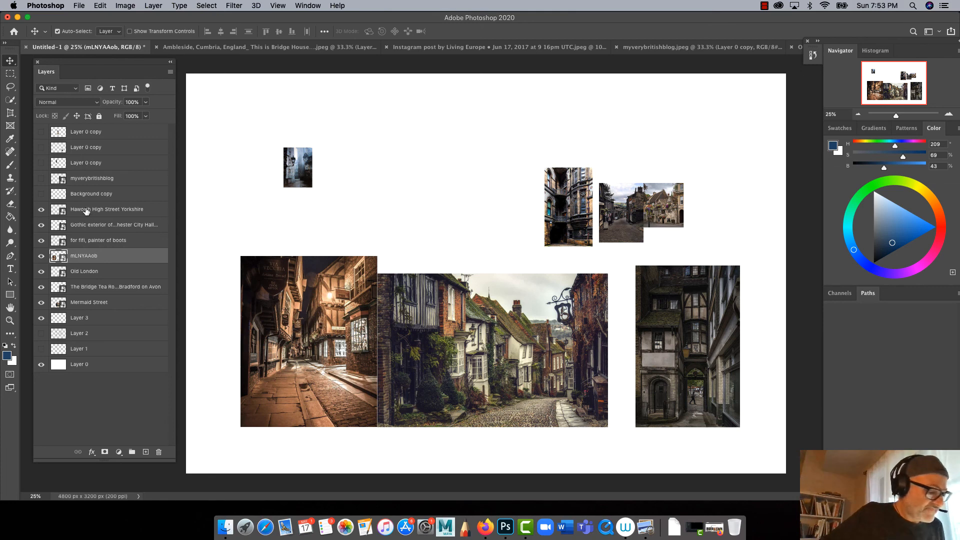
click(41, 178)
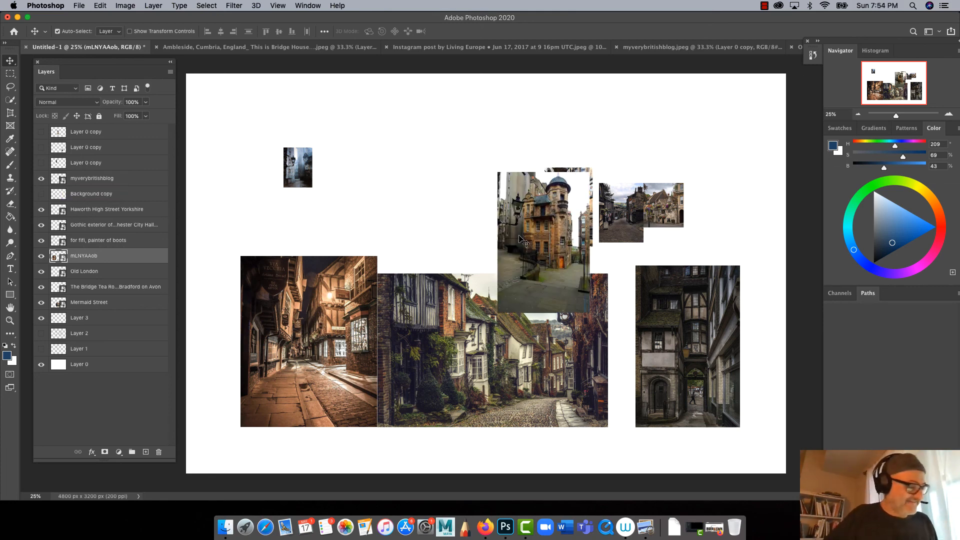
drag(531, 237, 459, 270)
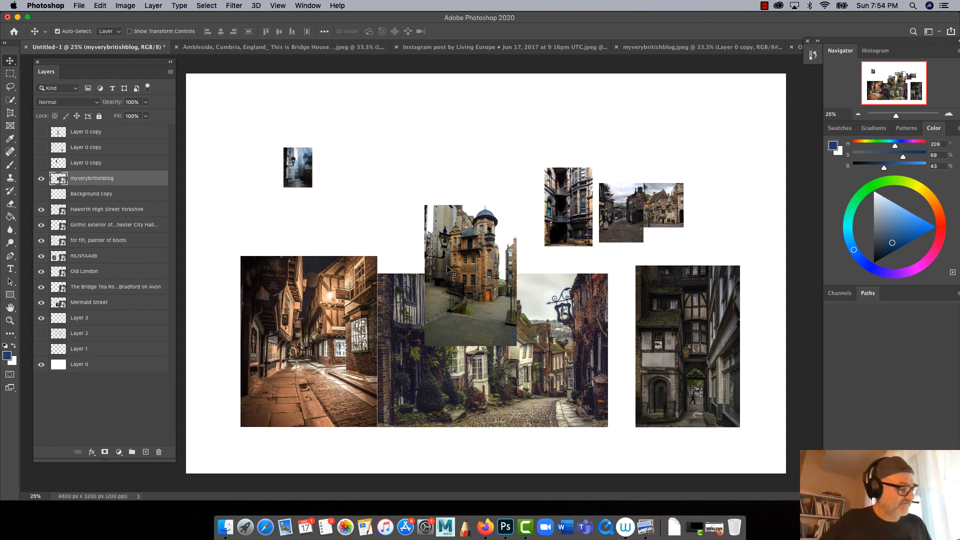
Open the myverybritishblog.jpeg source document, hide the Layer 0 copy cutout, and make the original Layer 0 photo visible and active
key(super+equal)
key(super+equal)
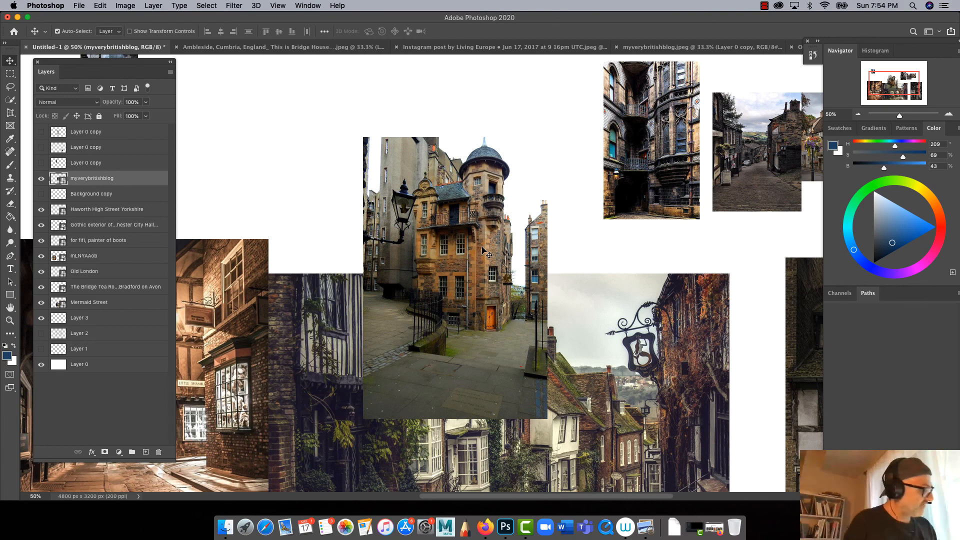
double_click(59, 178)
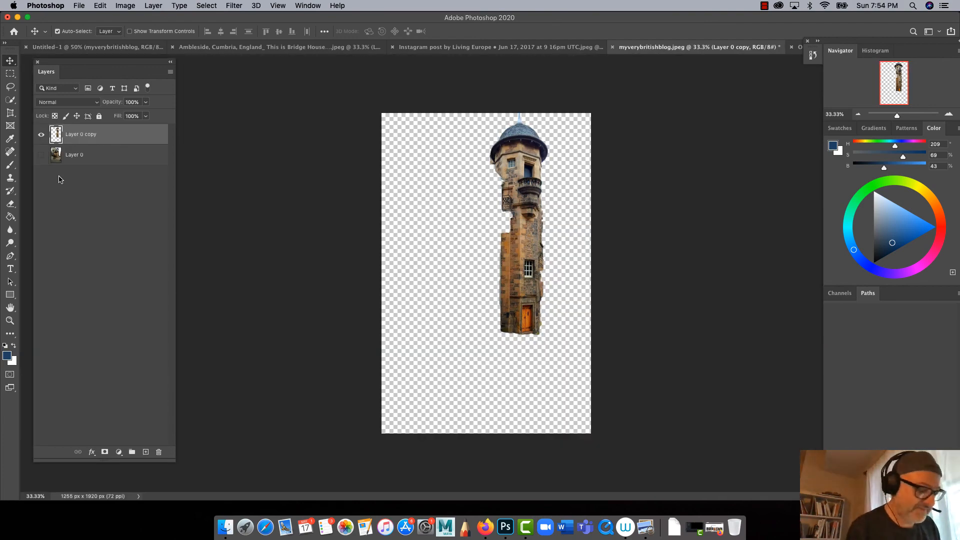
click(41, 134)
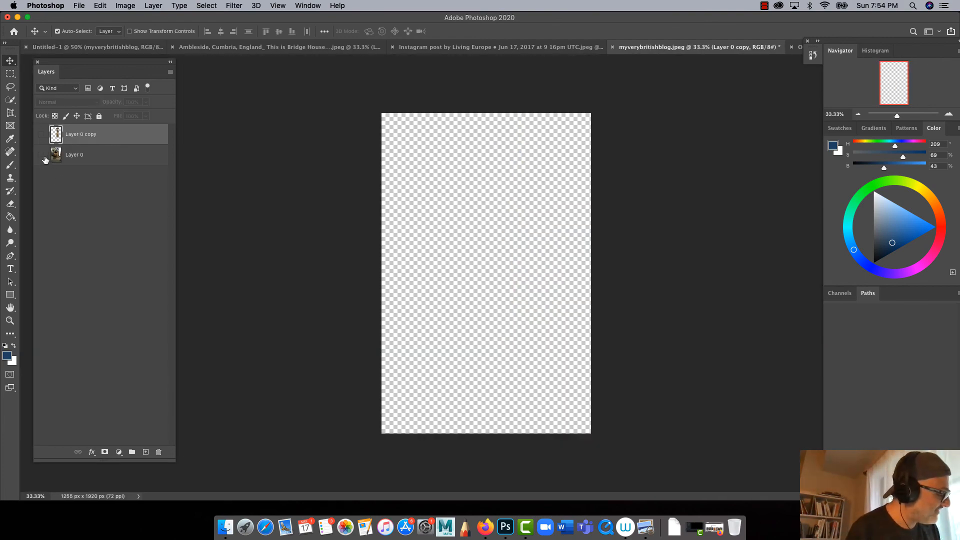
click(41, 154)
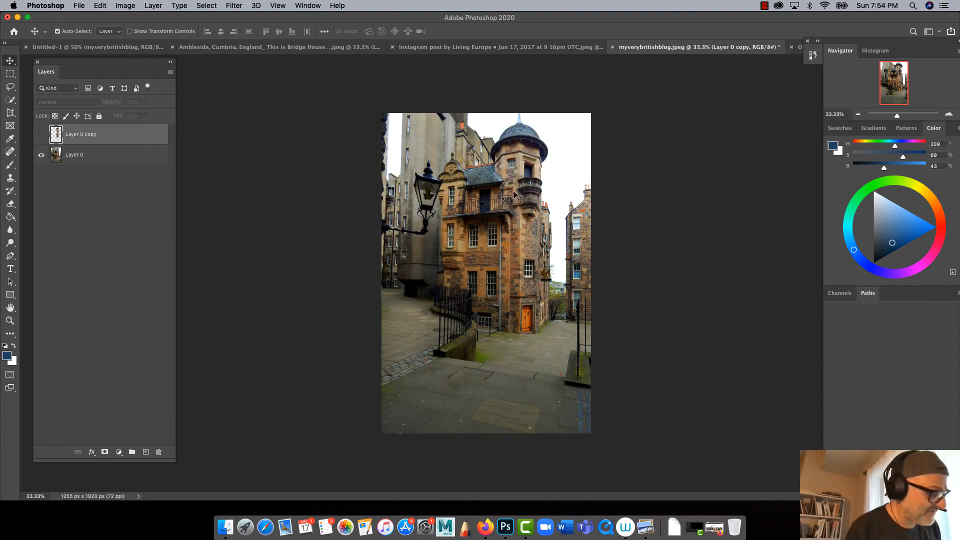
click(90, 158)
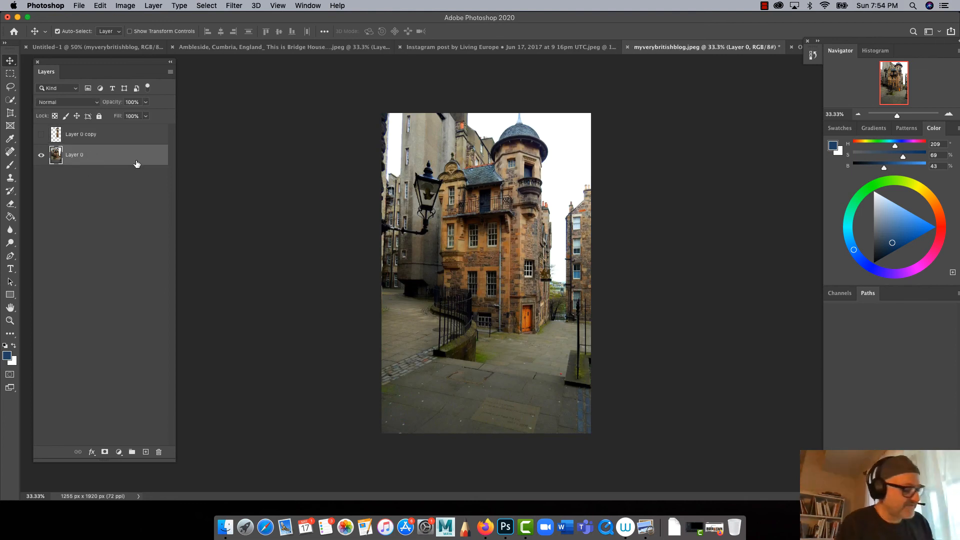
Select the round tower in the Layer 0 photo from its dome down to the orange door with an enlarged Quick Selection brush
key(space)
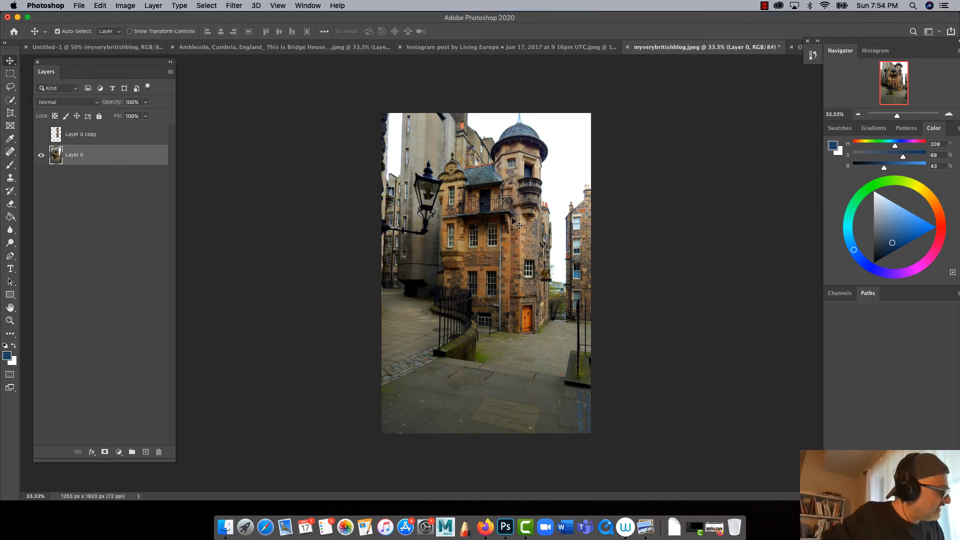
click(10, 102)
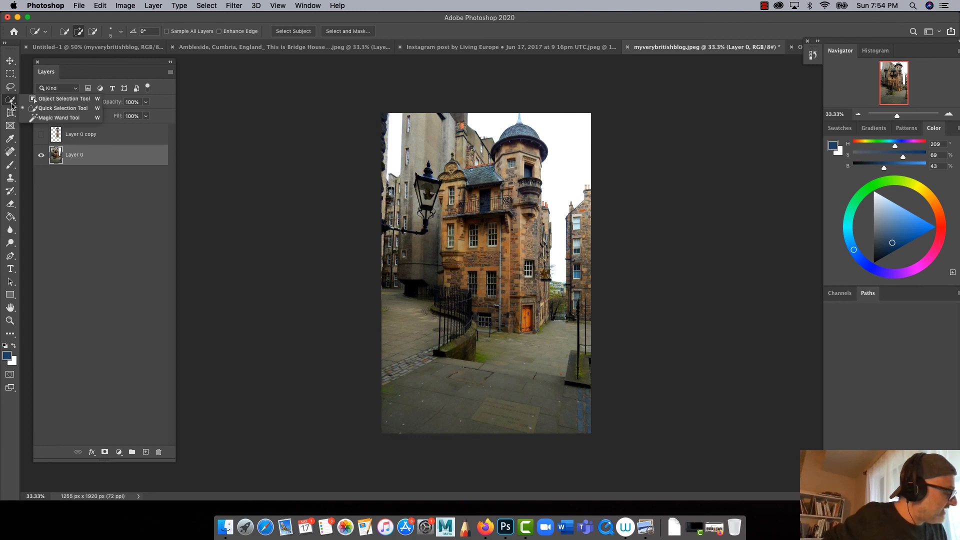
click(40, 109)
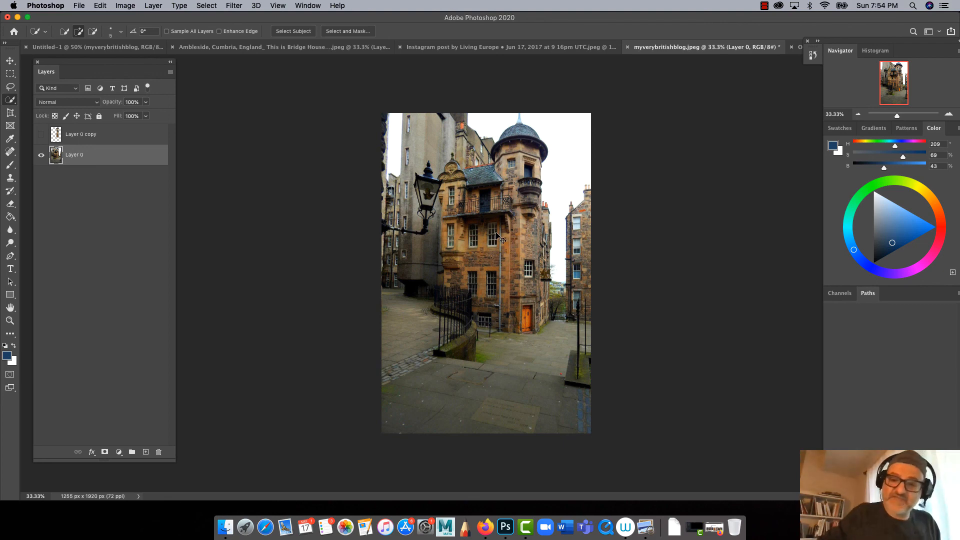
key(super+equal)
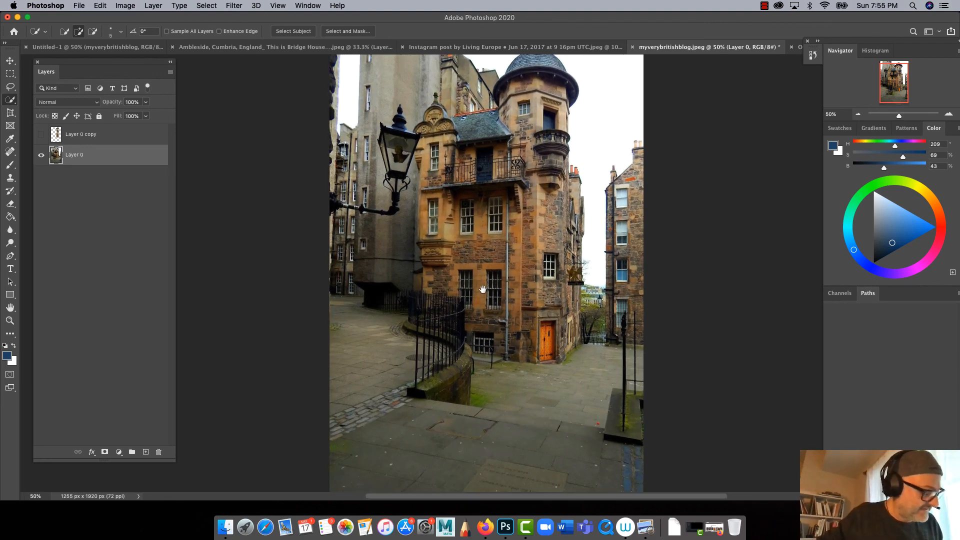
scroll(492, 284, up, 3)
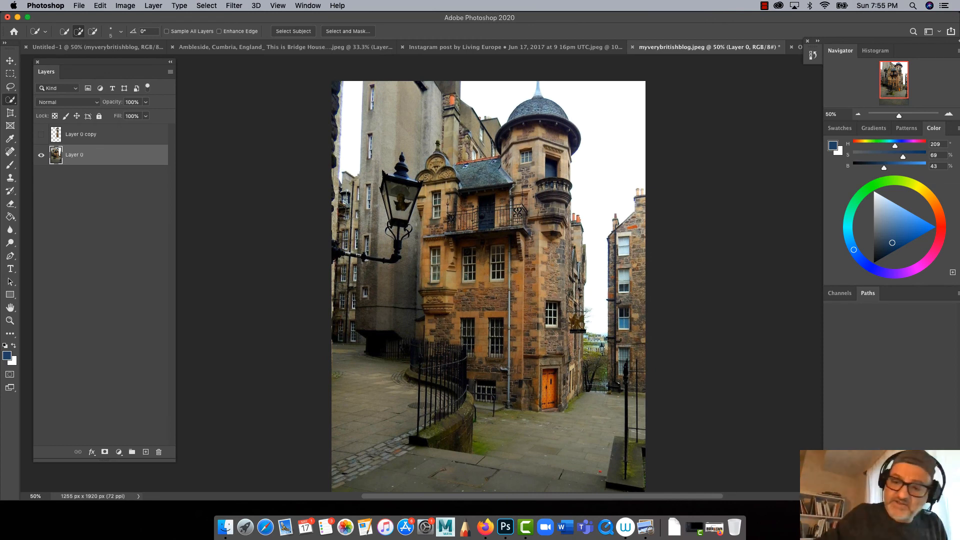
key(bracketright)
key(bracketright)
key(bracketright)
key(bracketright)
key(bracketright)
key(bracketright)
key(bracketright)
key(bracketright)
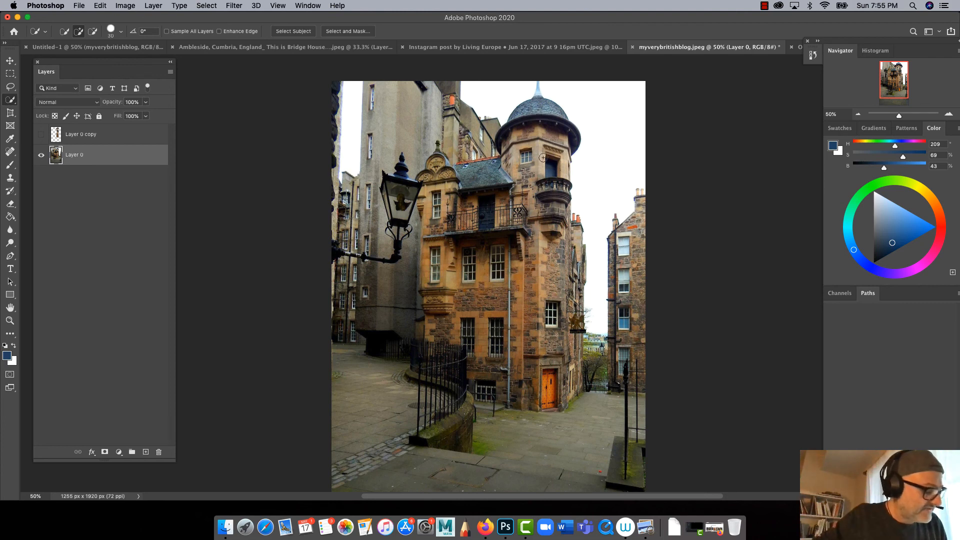
key(bracketleft)
key(bracketleft)
key(bracketleft)
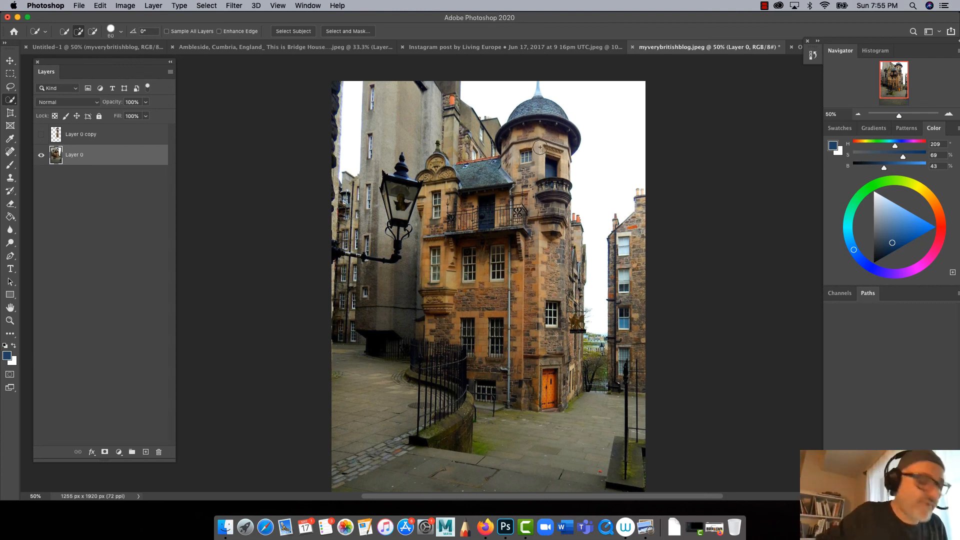
mouse_move(540, 147)
mouse_down()
mouse_move(542, 112)
mouse_move(510, 119)
mouse_move(554, 260)
mouse_move(540, 389)
mouse_move(520, 169)
mouse_move(530, 117)
mouse_up()
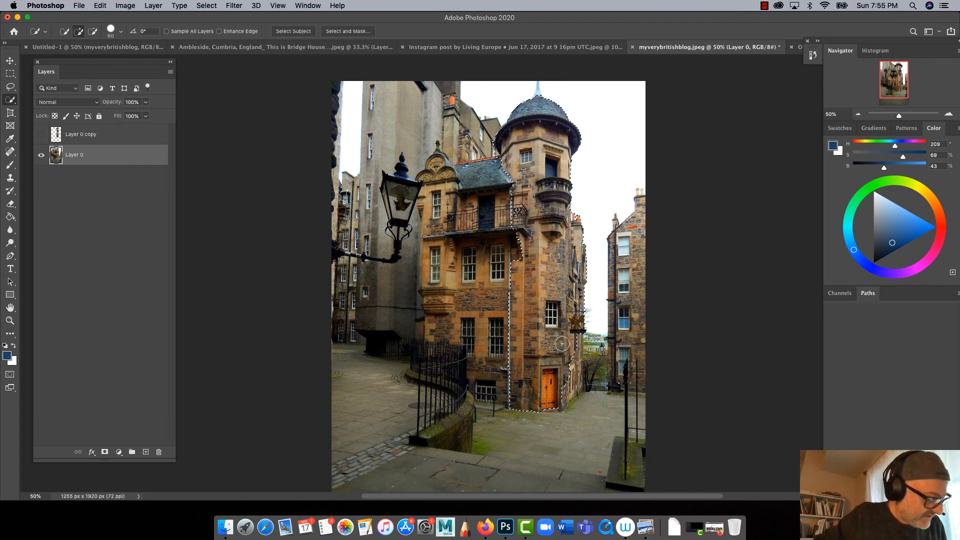
mouse_move(562, 343)
mouse_down()
mouse_move(570, 383)
mouse_move(554, 400)
mouse_up()
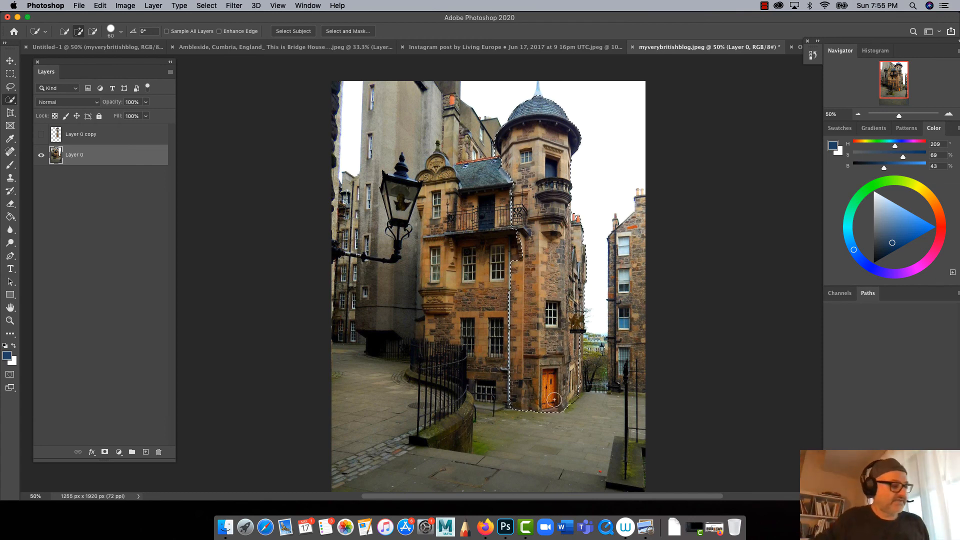
Extend the selection over the tower's spire and subtract the stray sky beside the dome with a 20 px brush
key(super+plus)
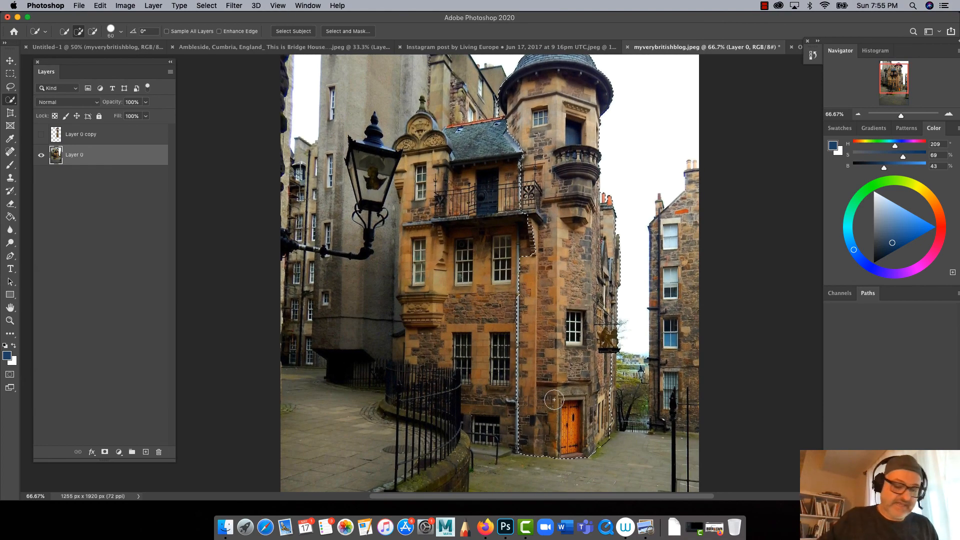
scroll(449, 225, up, 5)
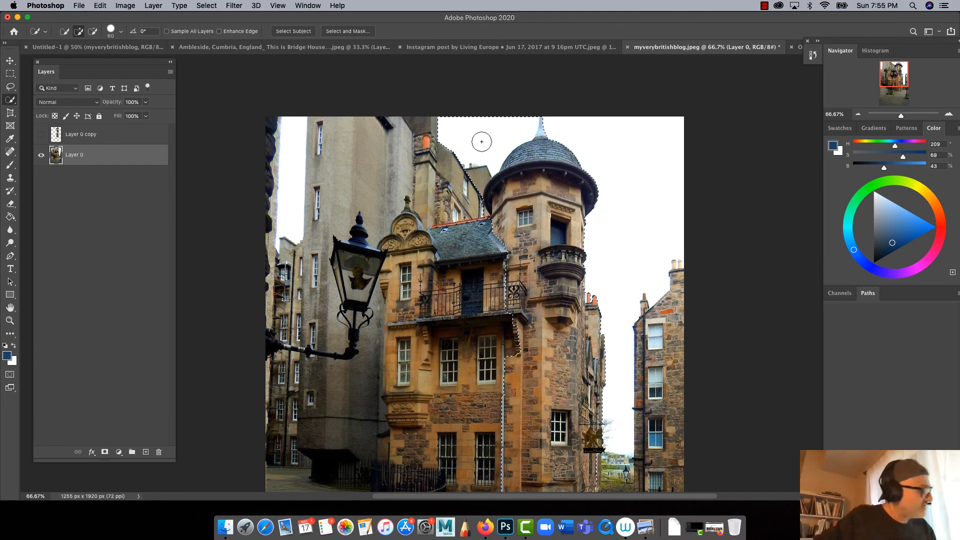
click(95, 33)
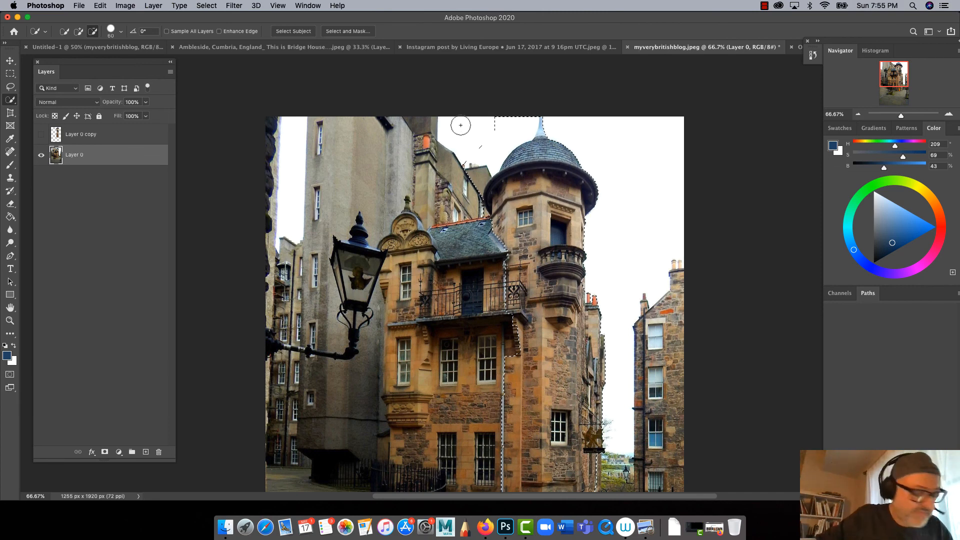
key([)
key([)
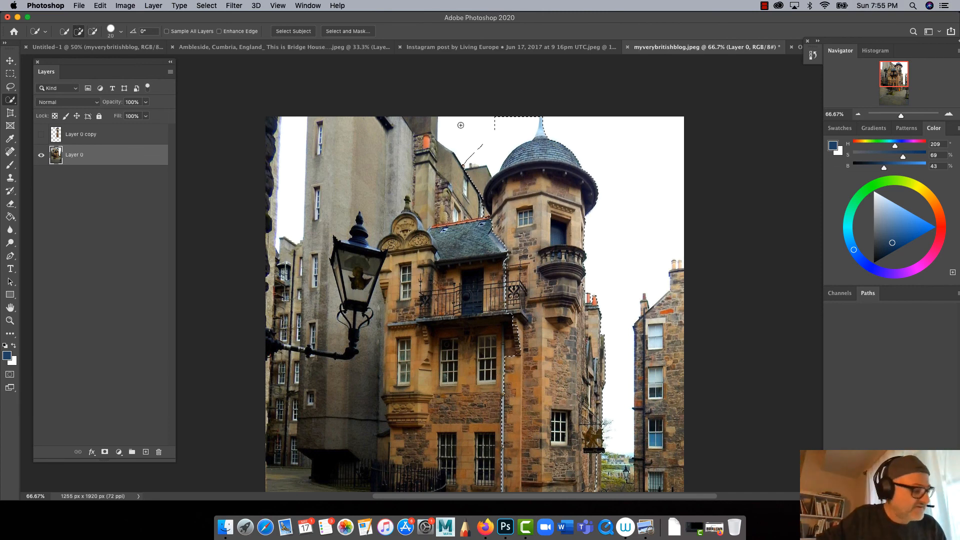
key(alt)
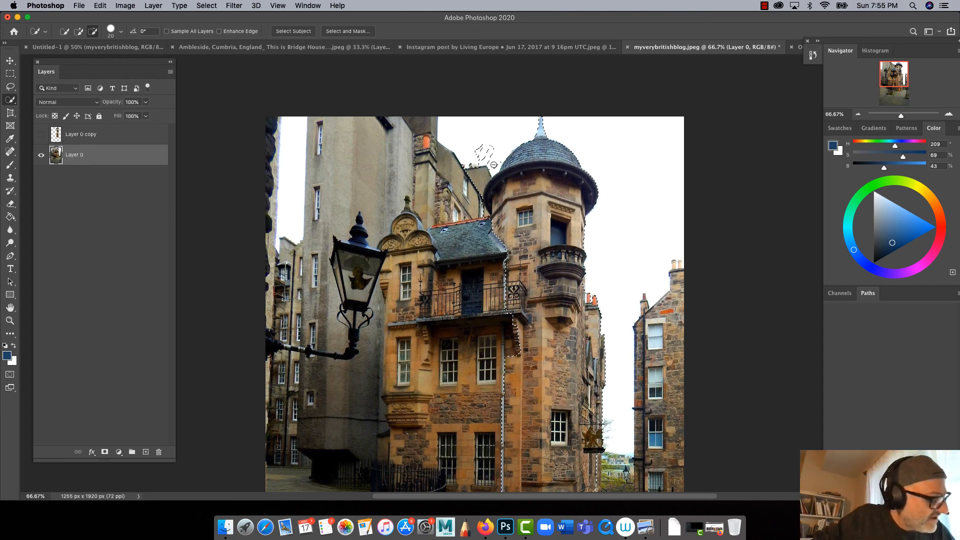
mouse_move(493, 169)
mouse_down()
mouse_move(476, 164)
mouse_move(496, 163)
mouse_move(485, 162)
mouse_up()
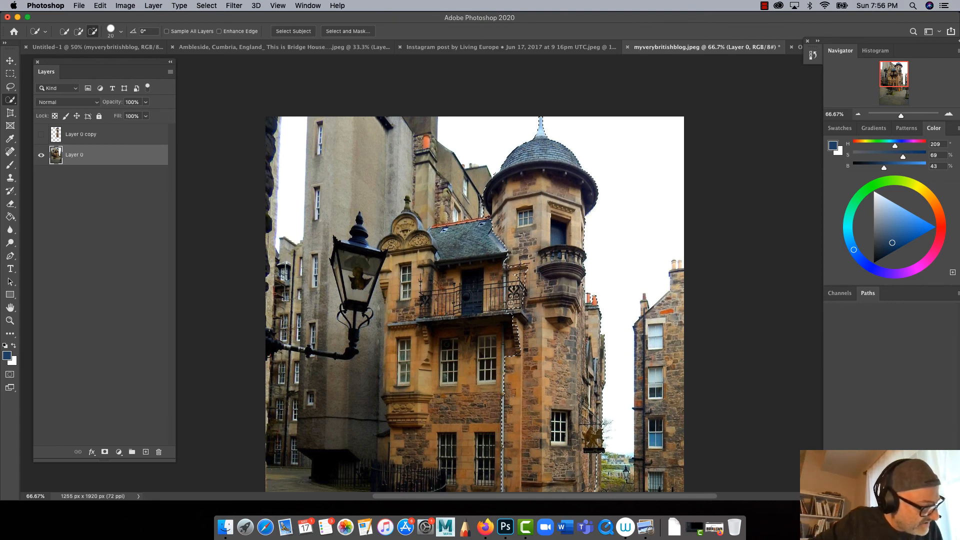
key(alt)
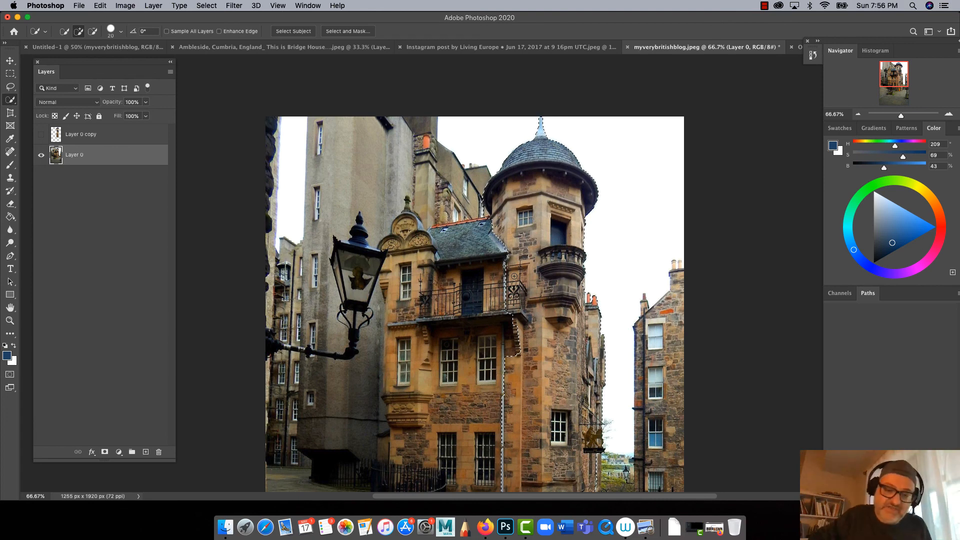
Subtract the rear building from the selection along the tower's right edge, from below the round balcony down to the ground
mouse_move(405, 380)
mouse_down()
mouse_move(362, 300)
mouse_move(376, 290)
mouse_up()
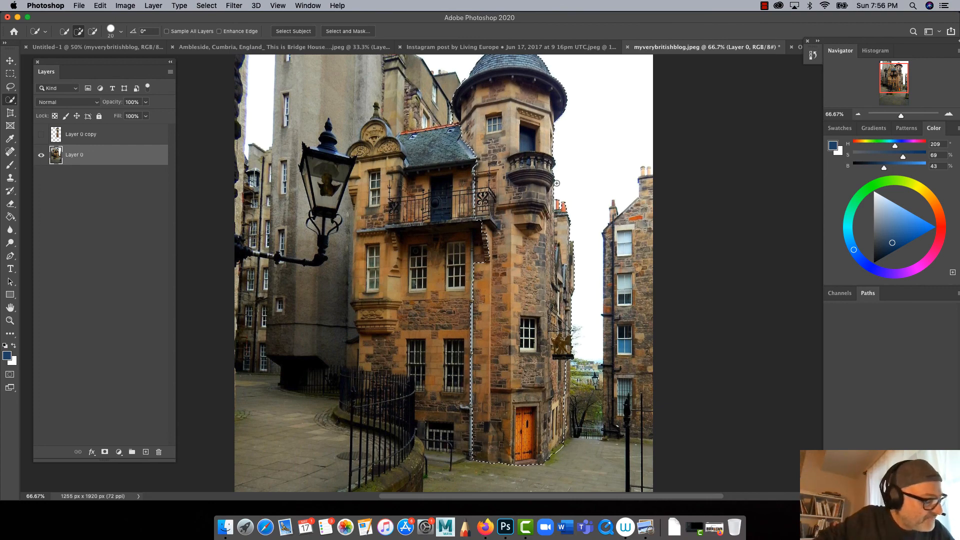
key(alt)
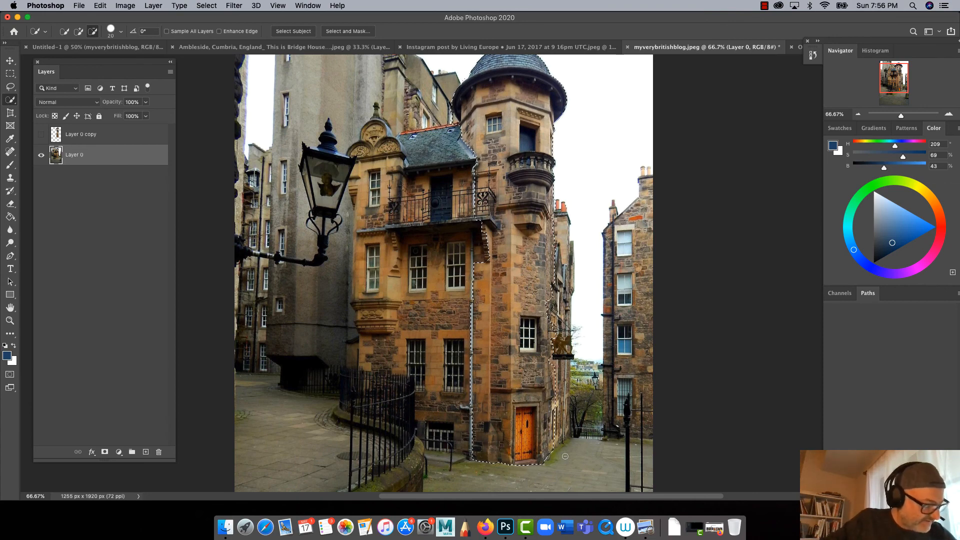
key(super+equal)
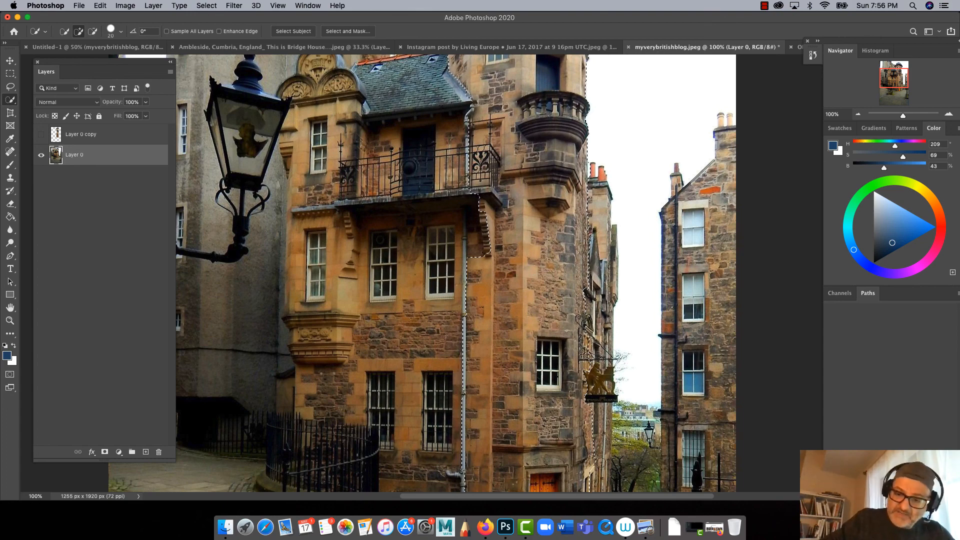
key(alt)
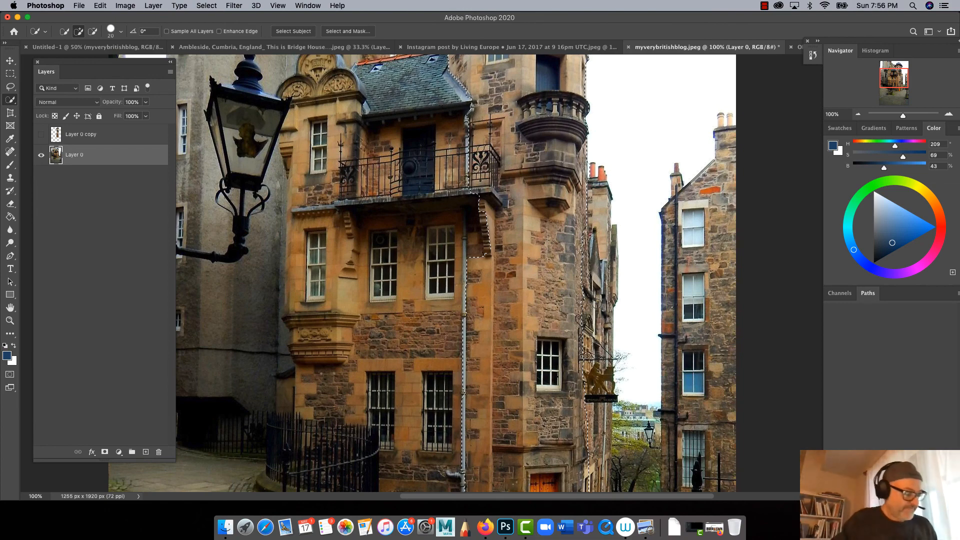
Clean up the selection edge along the drainpipe left of the orange door with a 15 px brush
scroll(507, 428, down, 5)
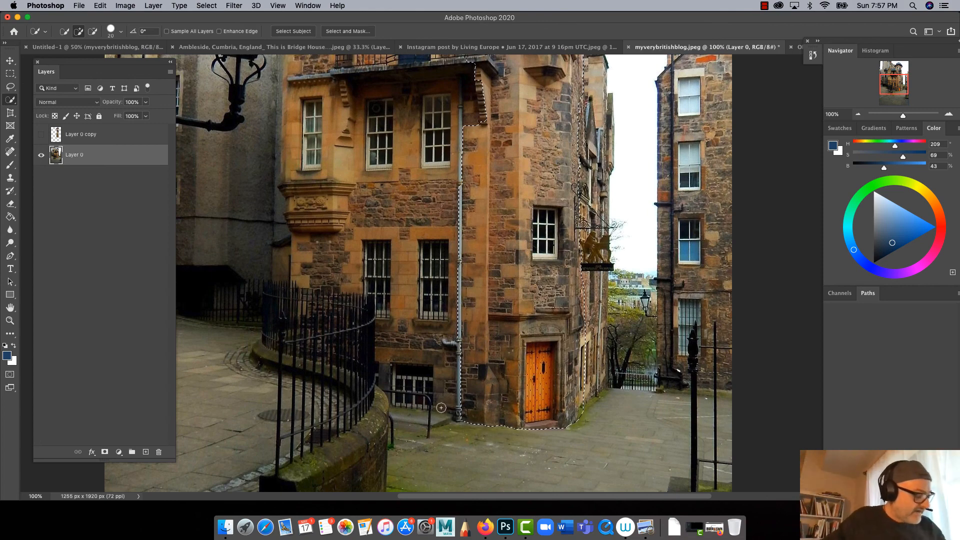
key(alt)
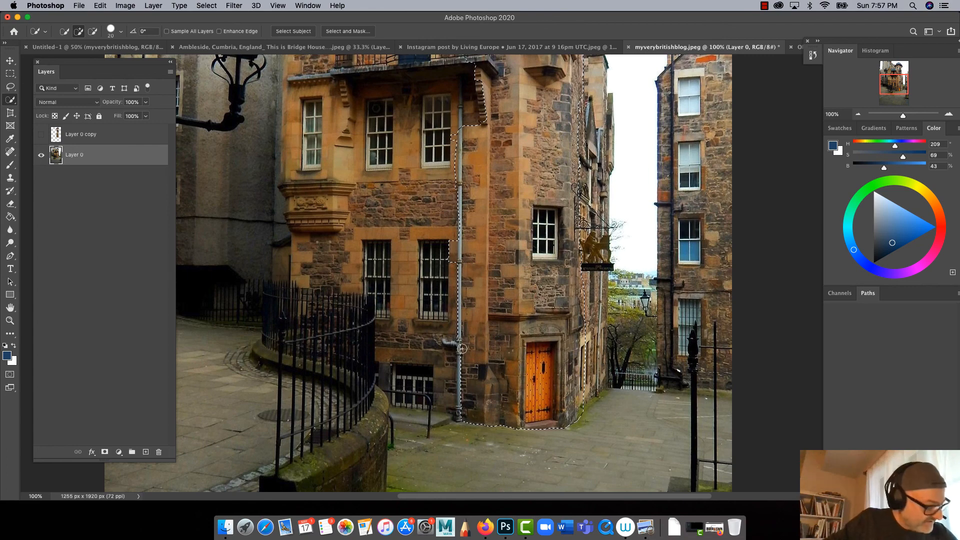
key(bracketleft)
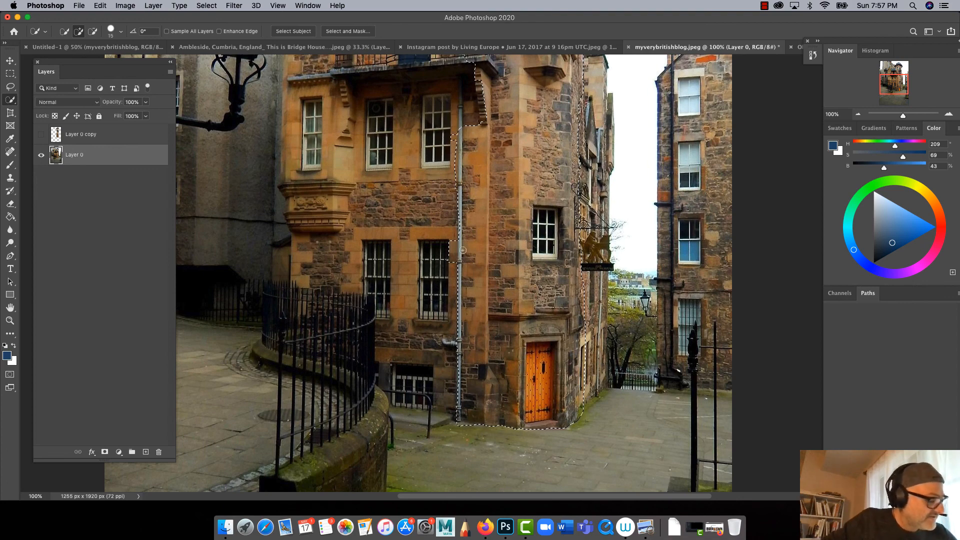
key(alt)
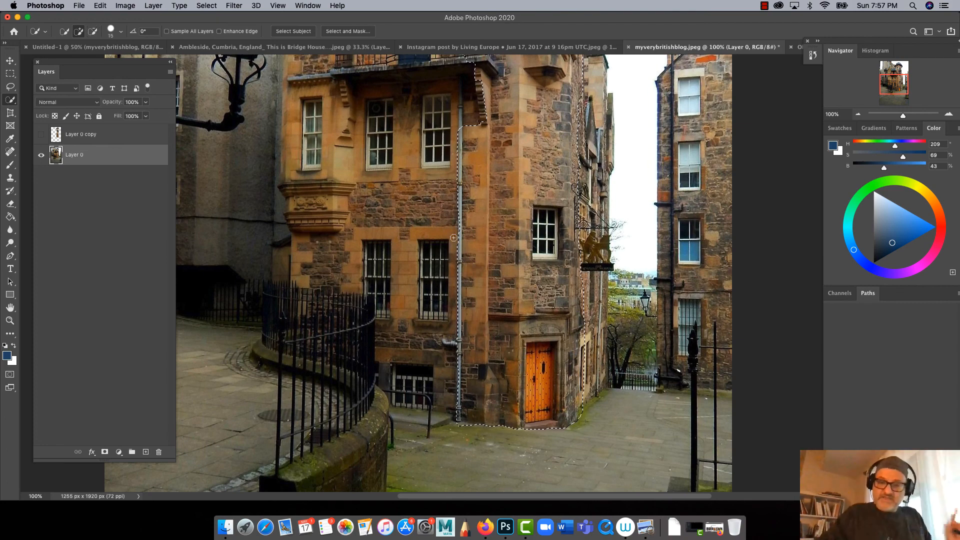
Refine the tower selection in Select and Mask with a 1 px radius, smooth 8 and a 1.1 px feather
key(super+minus)
key(super+minus)
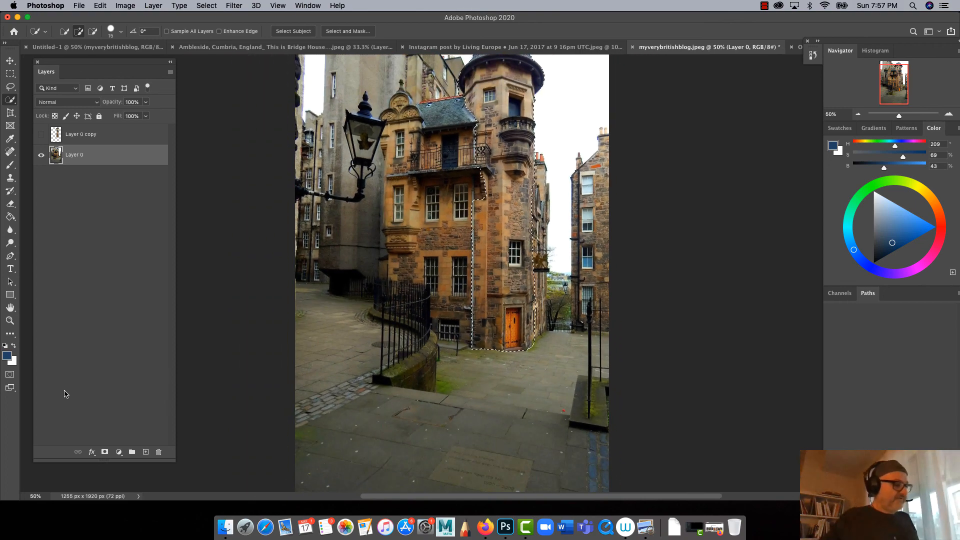
drag(337, 328, 326, 387)
click(340, 32)
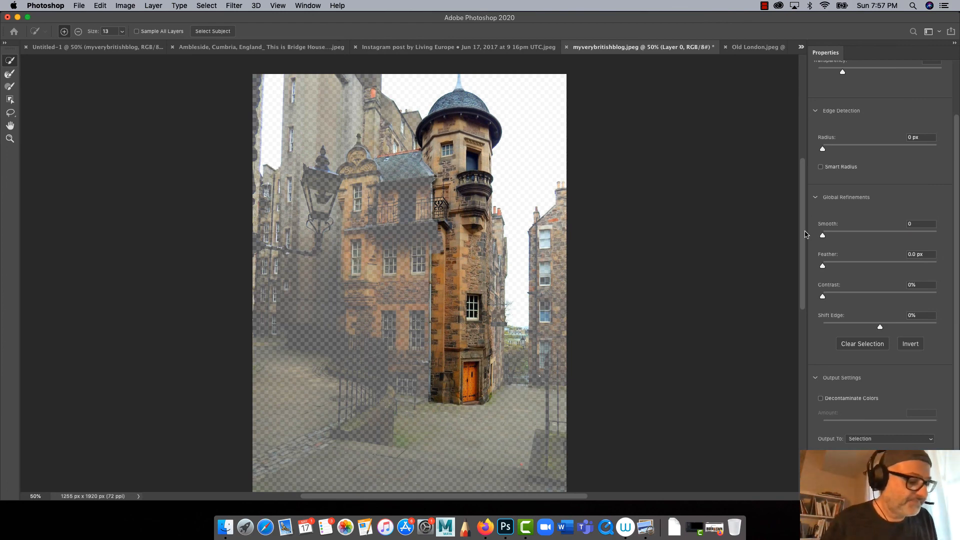
drag(955, 191, 951, 135)
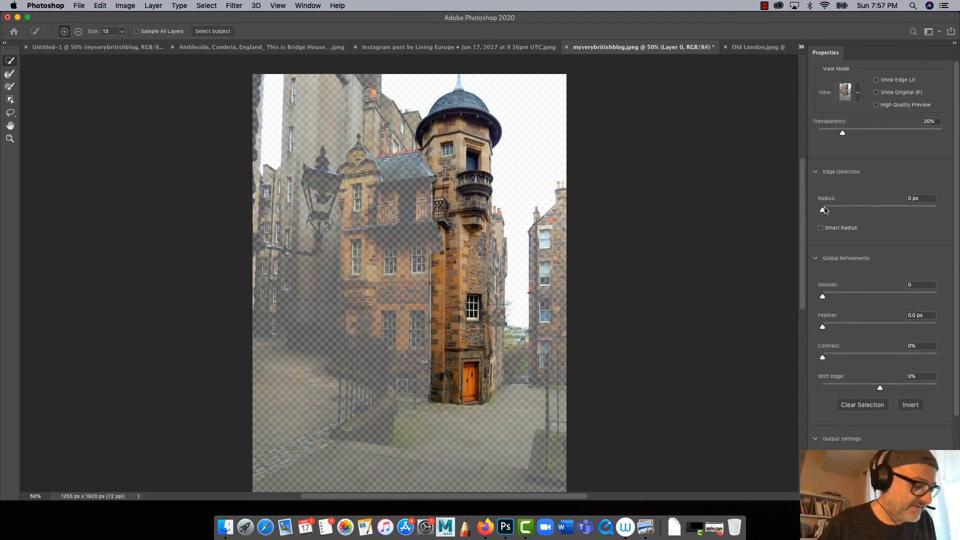
drag(822, 211, 828, 210)
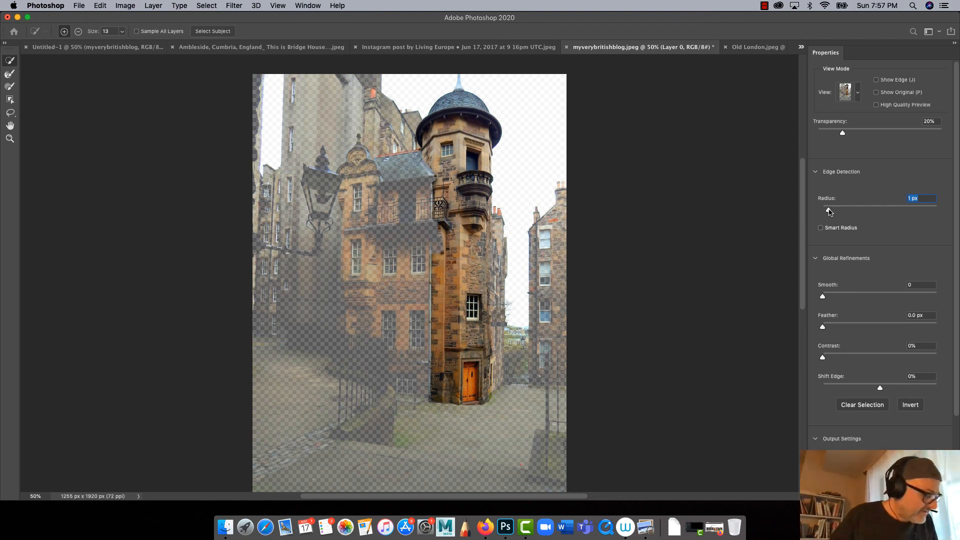
drag(822, 297, 831, 296)
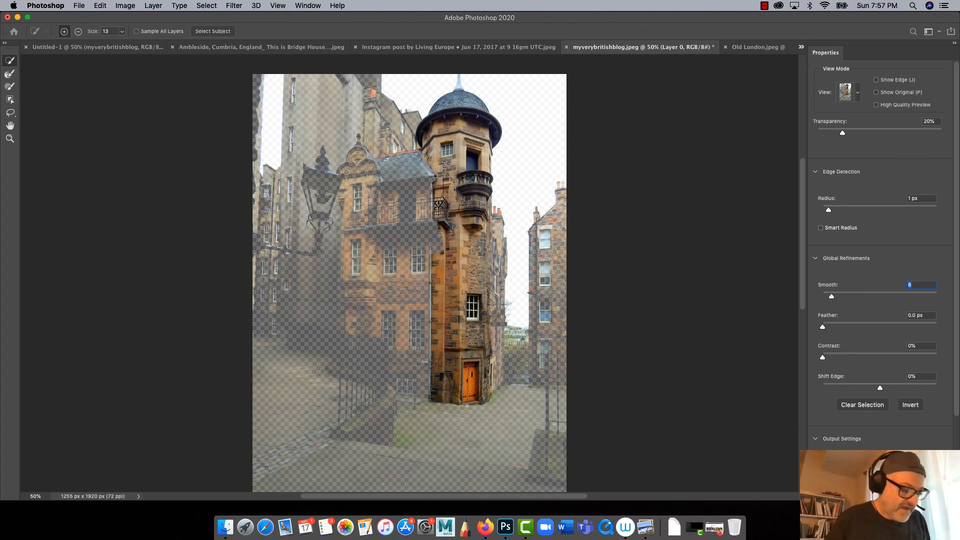
drag(822, 327, 830, 328)
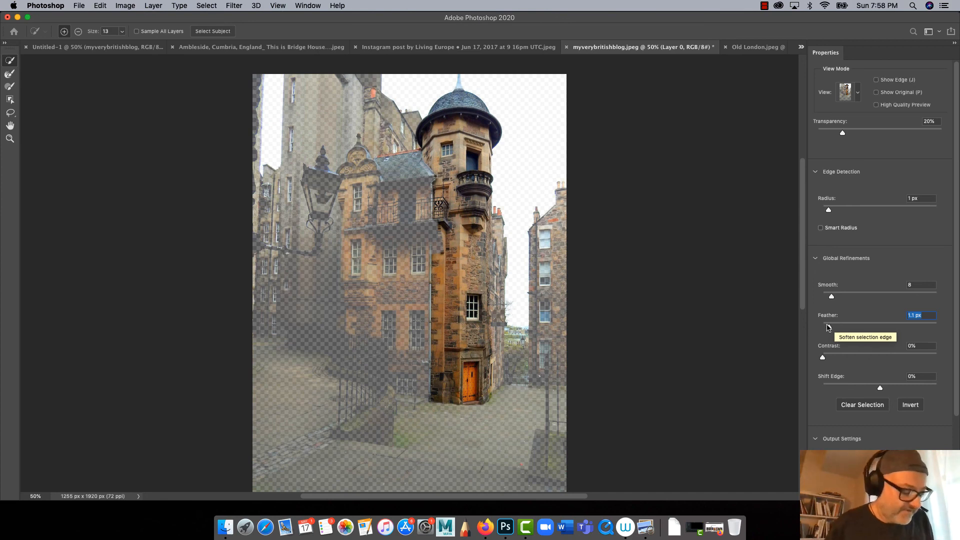
Output the tower selection to a new layer and move the cutout into the Untitled-1 document, left of the myverybritishblog photo
scroll(880, 445, down, 5)
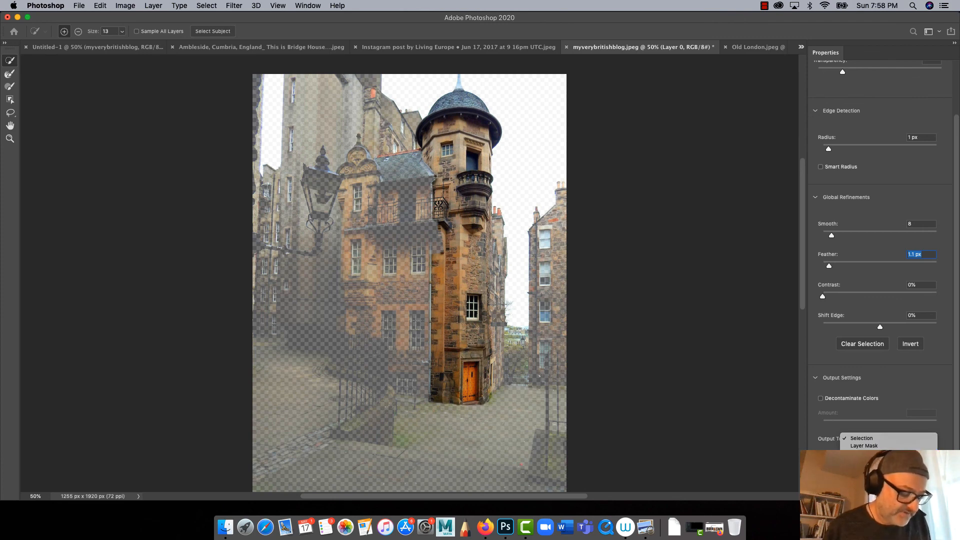
click(854, 453)
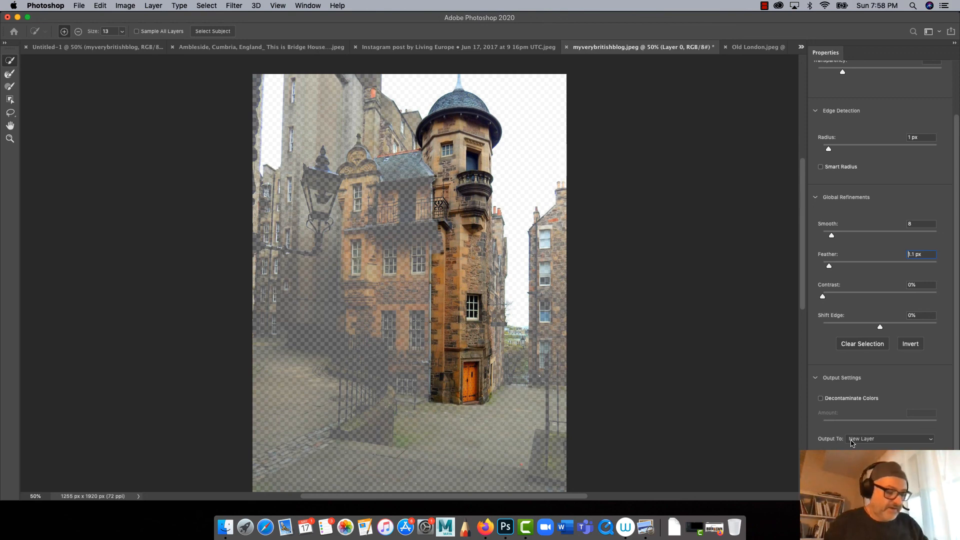
key(Return)
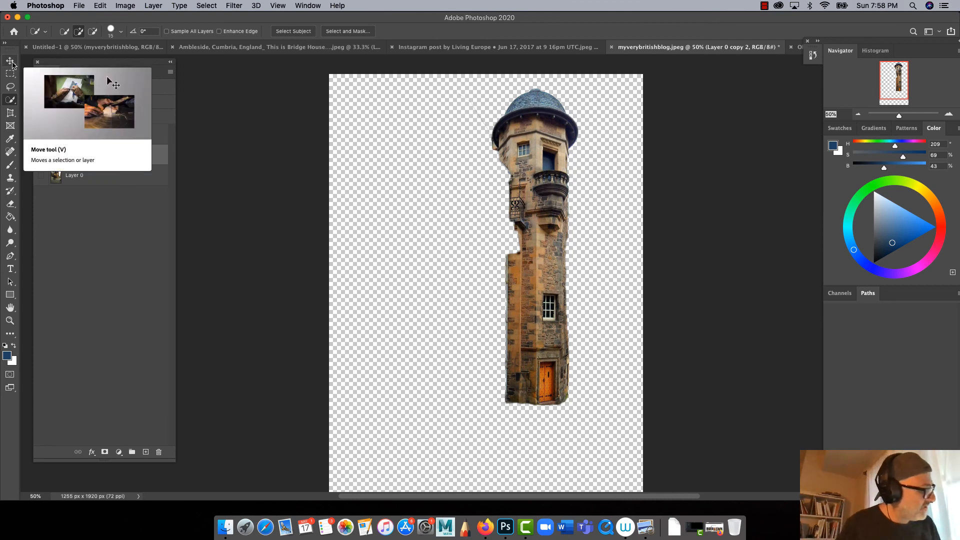
click(11, 62)
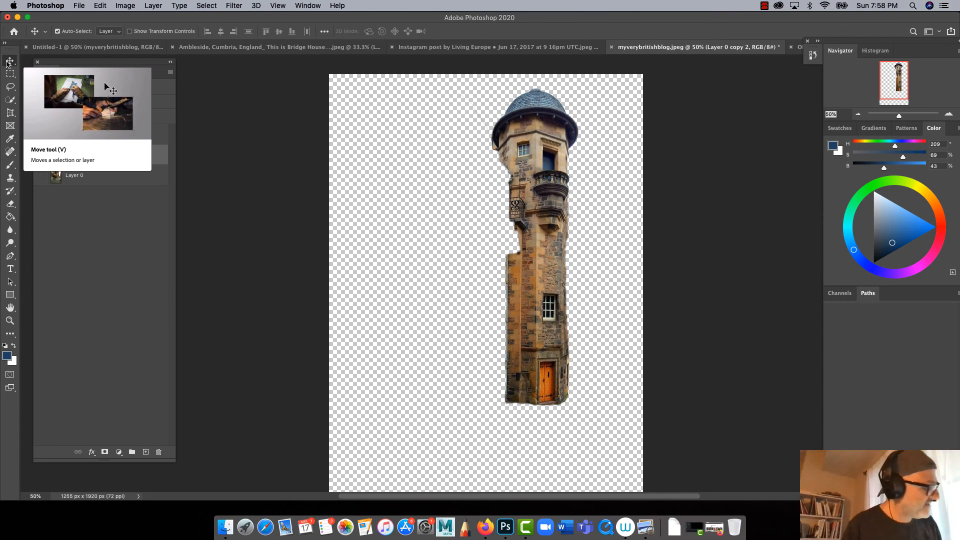
drag(520, 143, 305, 324)
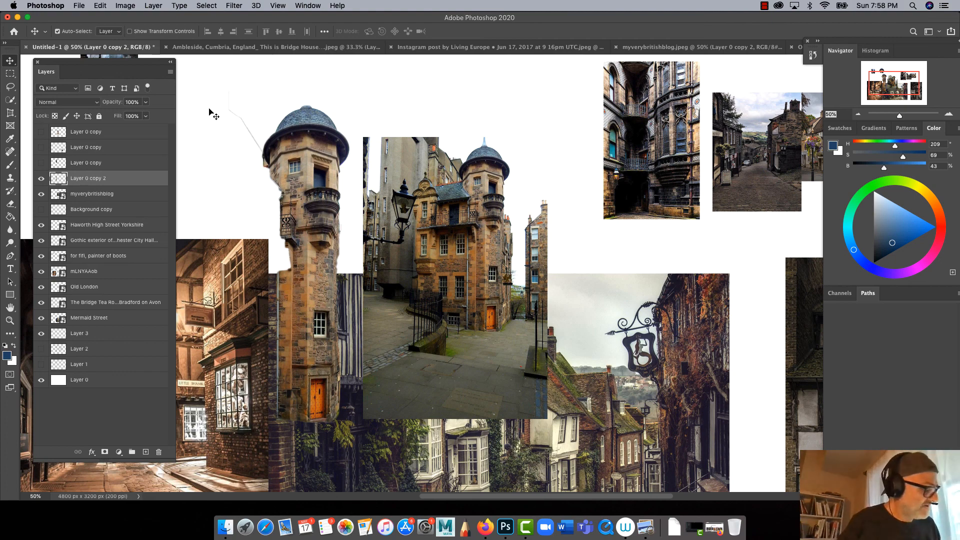
In the myverybritishblog.jpeg document, add a new layer beneath the tower cutout and fill it with dark blue
click(358, 47)
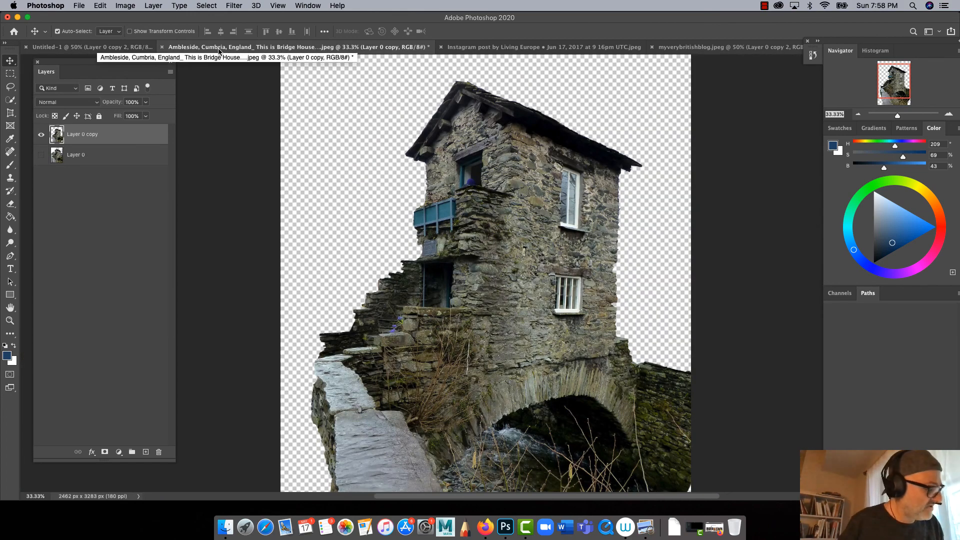
click(475, 50)
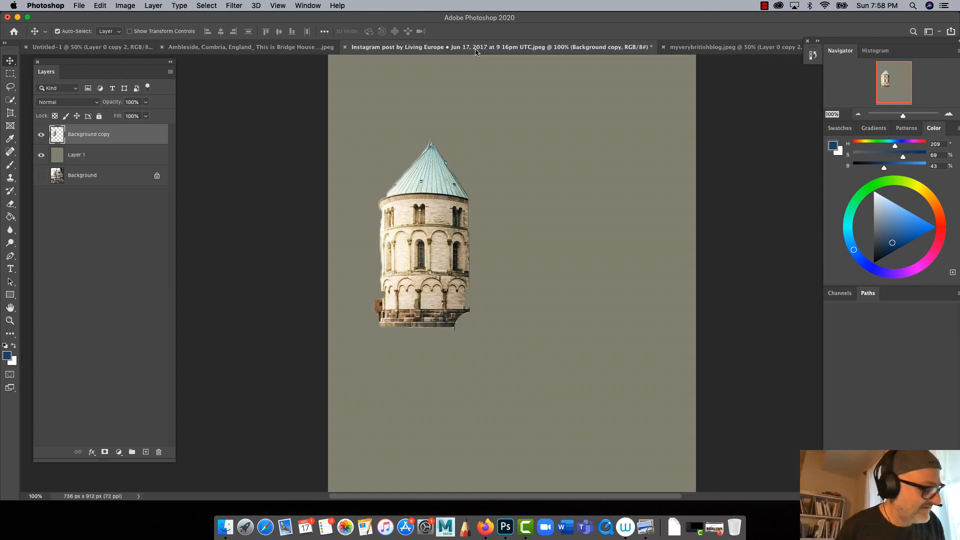
click(700, 47)
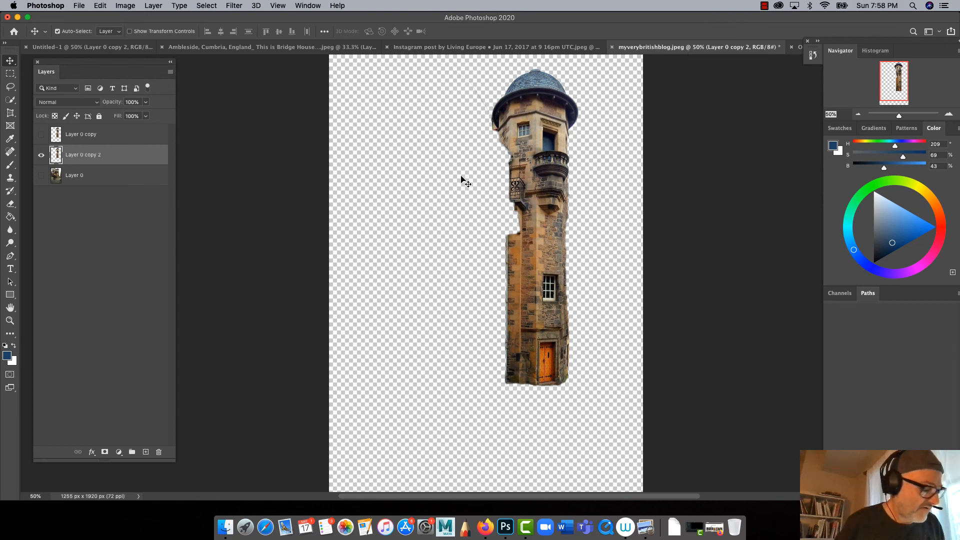
scroll(407, 229, up, 2)
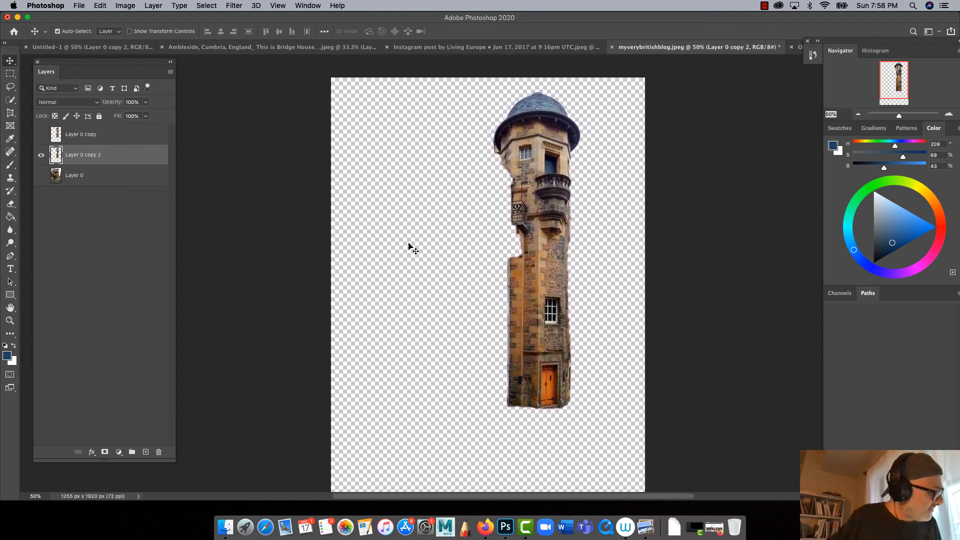
click(146, 452)
drag(95, 155, 94, 179)
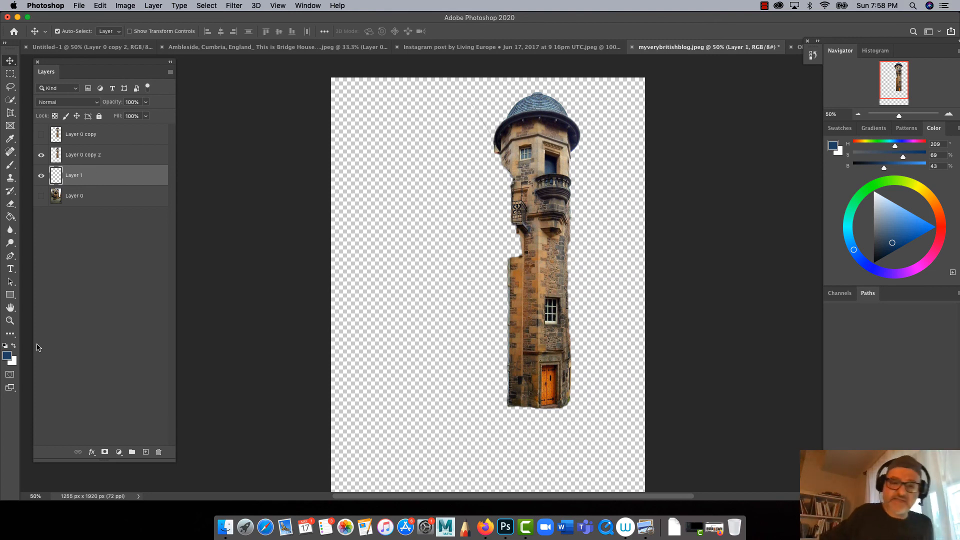
key(g)
click(370, 324)
key(v)
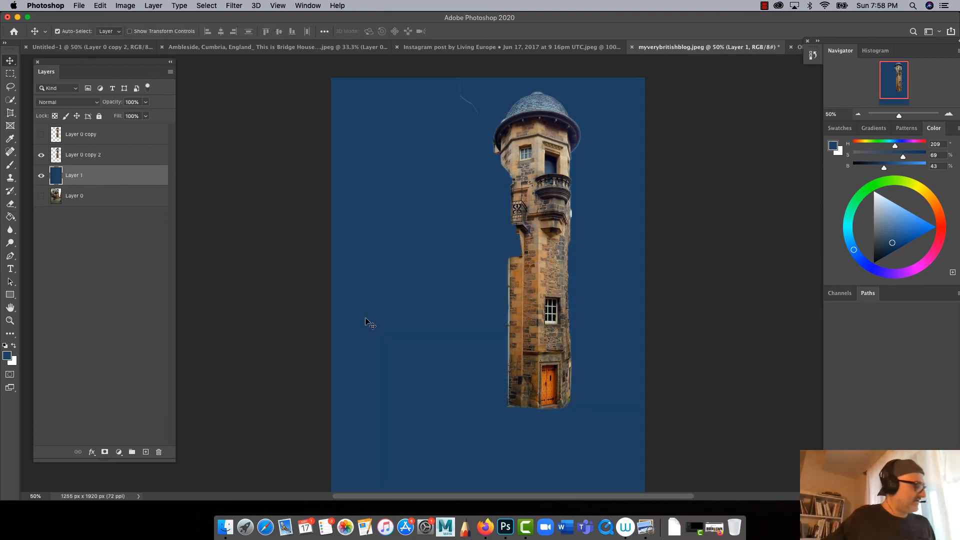
Try to select the stray line beside the tower roof on Layer 0 copy 2 with the Quick Selection tool
key(w)
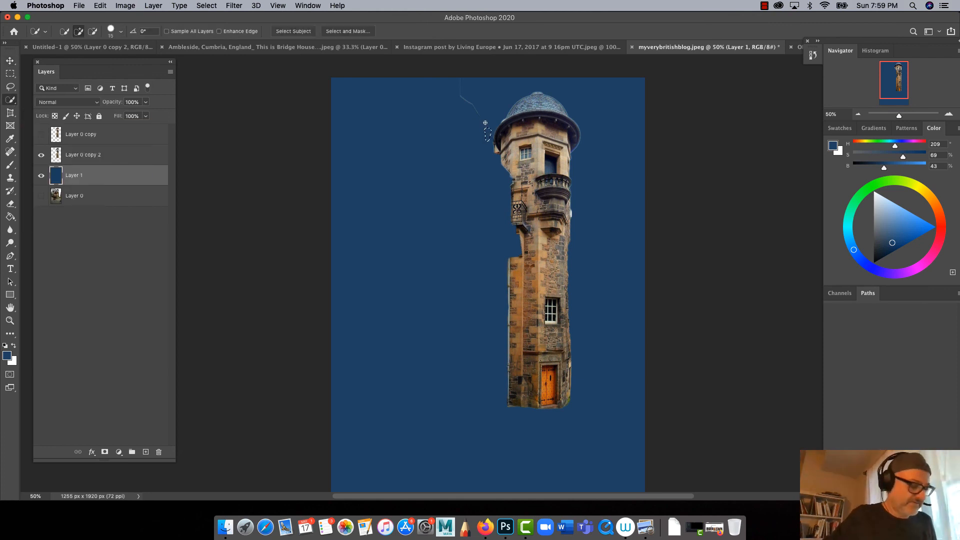
key(alt+bracketright)
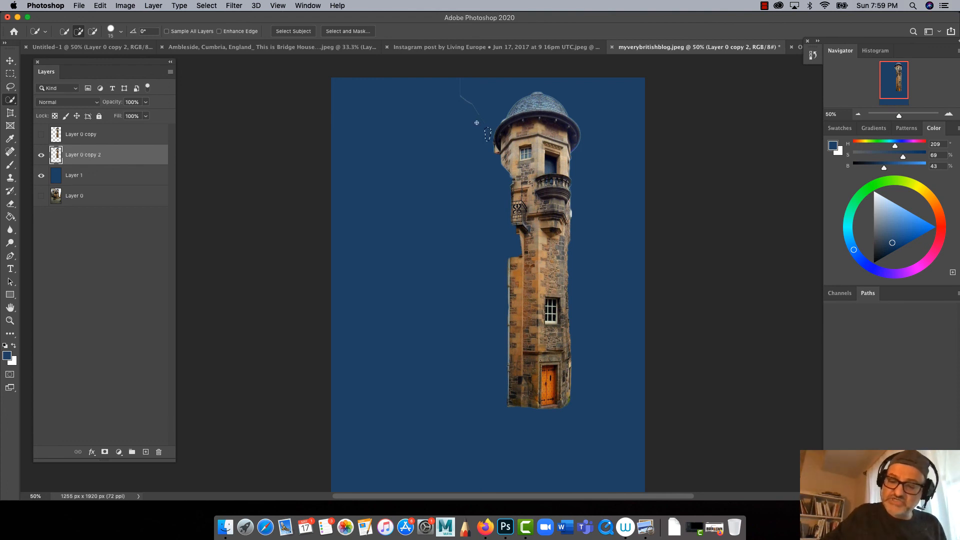
key(super+d)
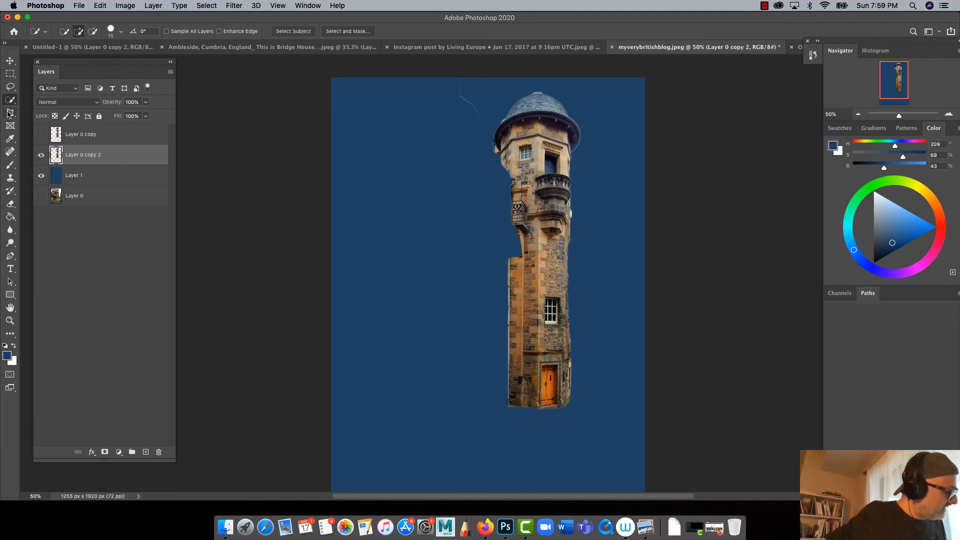
mouse_move(480, 128)
mouse_down()
mouse_move(458, 96)
mouse_move(460, 79)
mouse_up()
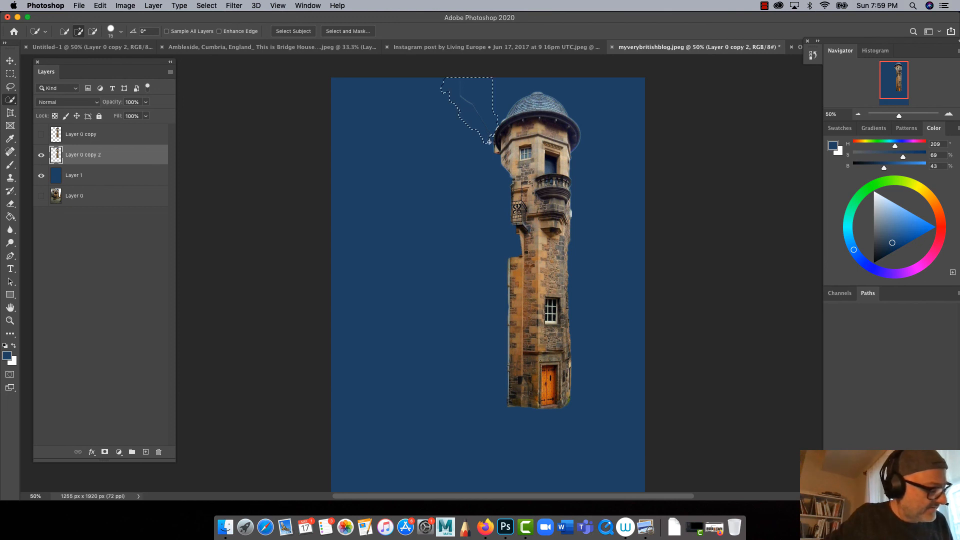
mouse_move(491, 135)
mouse_down()
mouse_move(456, 85)
mouse_move(463, 100)
mouse_up()
drag(463, 114, 462, 118)
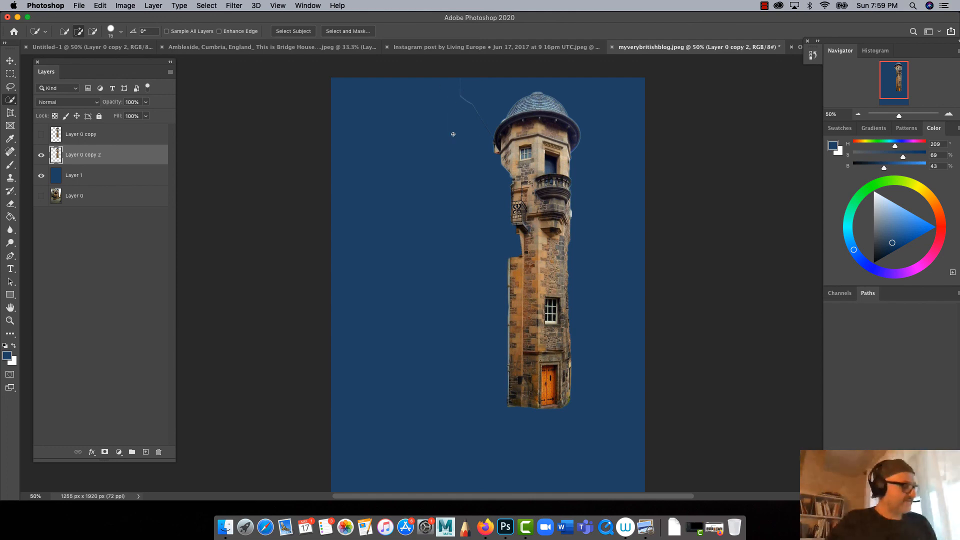
Return to the Untitled-1 document and move the tower cutout to the upper-right corner of the canvas
click(110, 48)
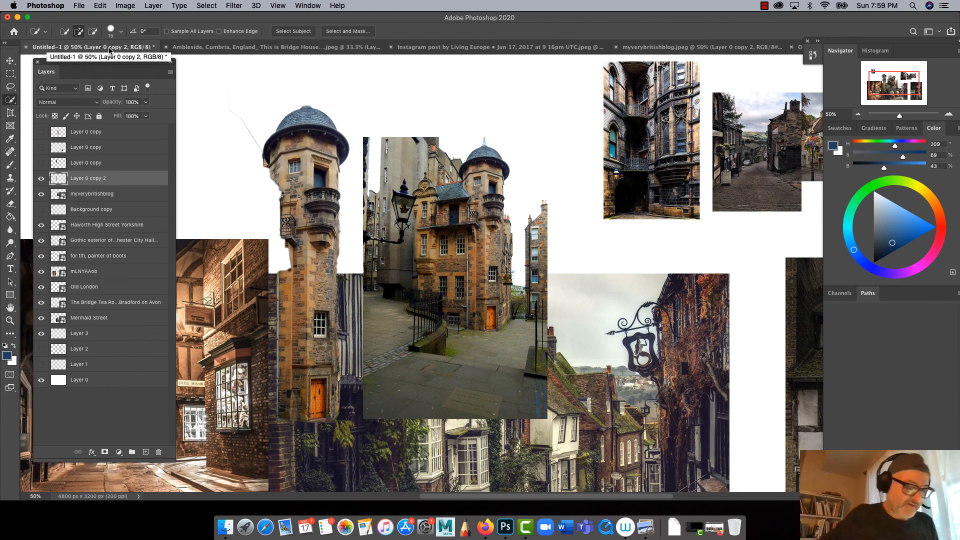
key(super+minus)
key(super+minus)
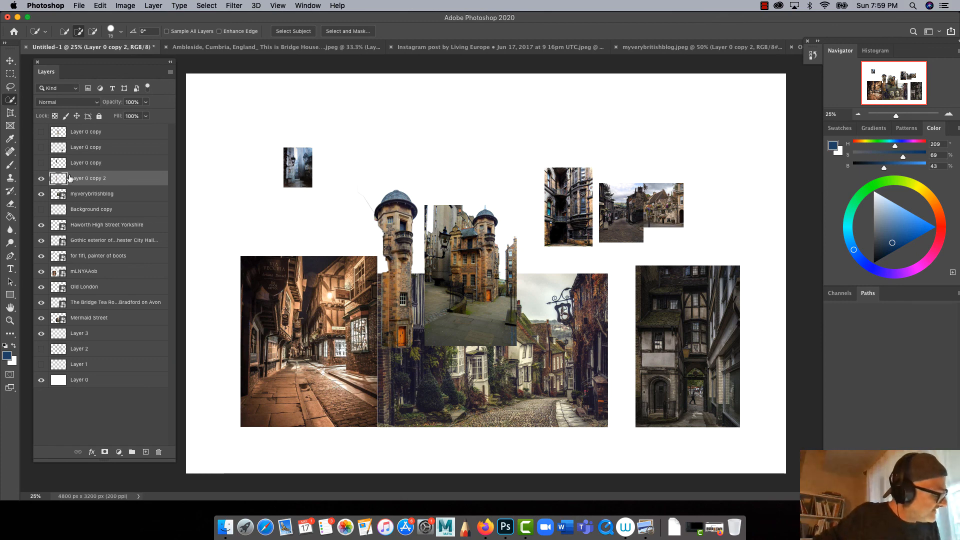
click(10, 60)
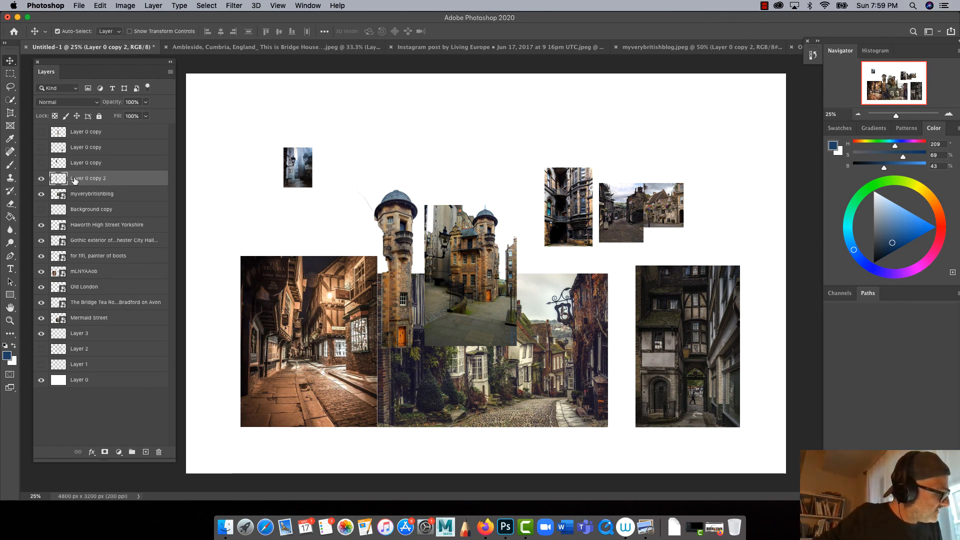
drag(394, 228, 743, 132)
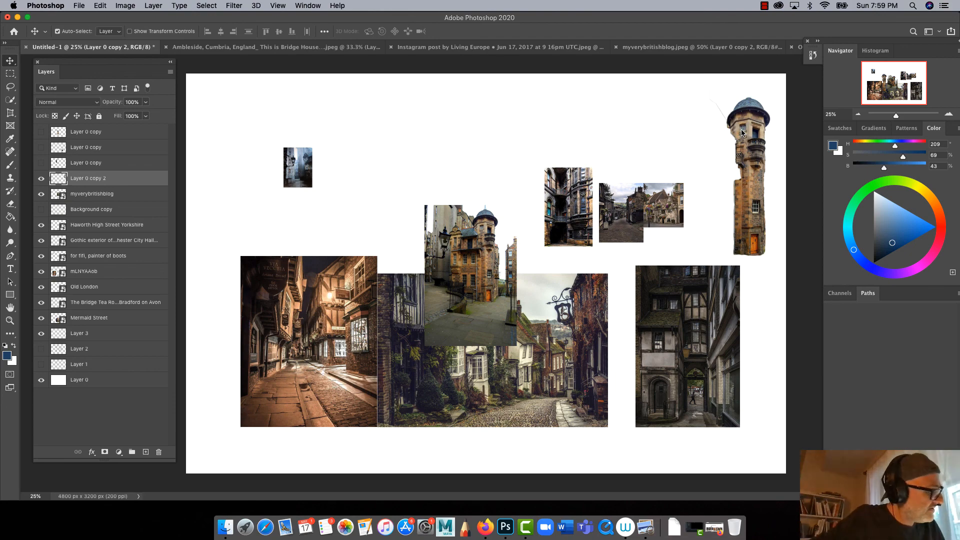
In the Ambleside bridge house document, hide Layer 0 copy, then show and select the original Layer 0
click(196, 47)
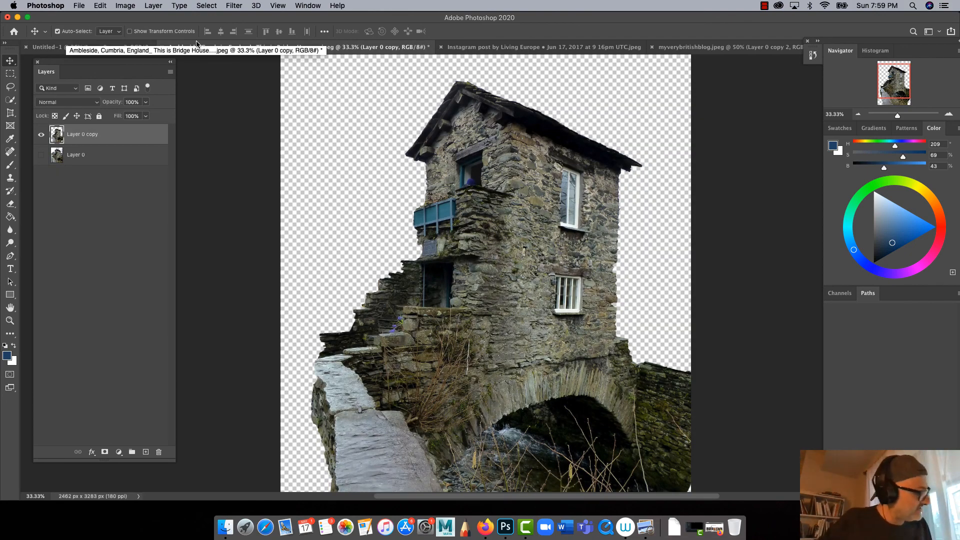
click(41, 134)
click(41, 155)
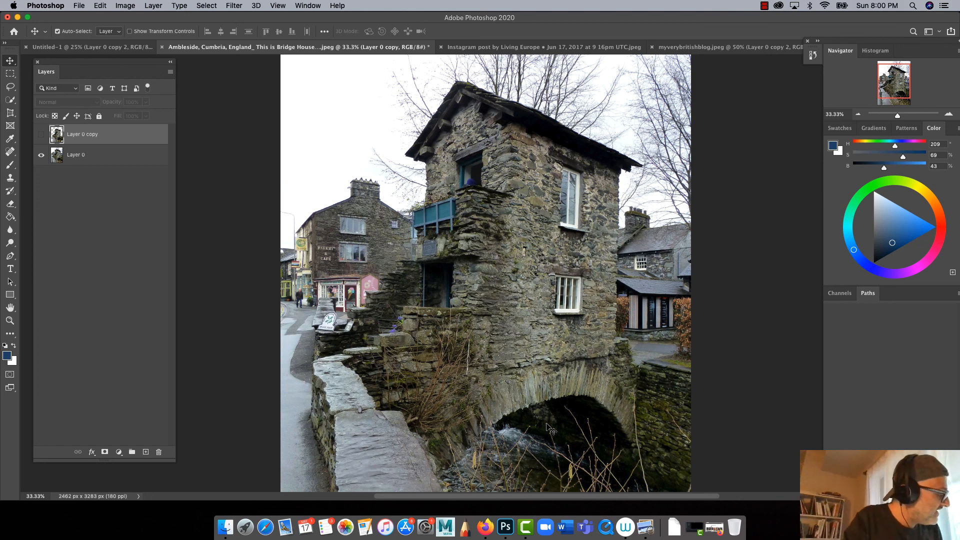
click(81, 155)
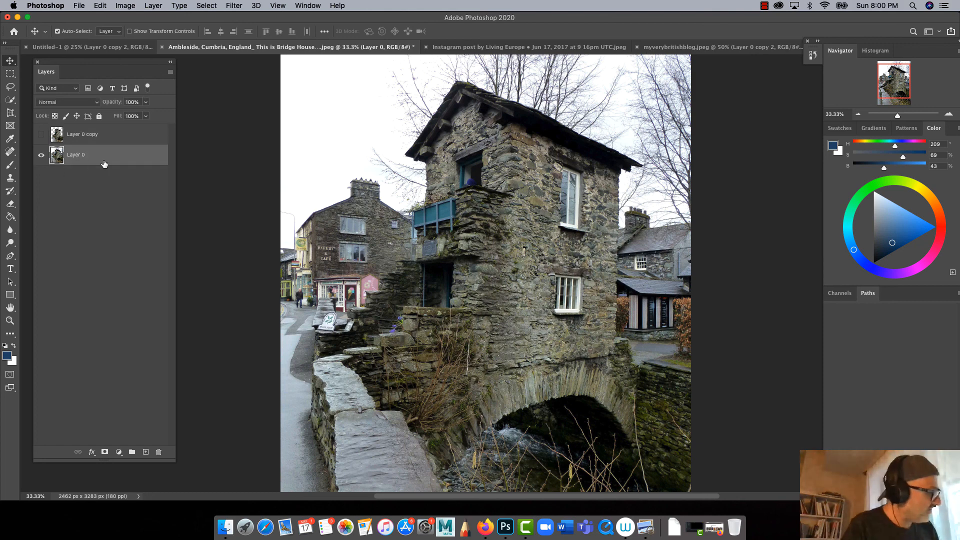
Select the stone house, its arch and the adjoining walls using Quick Selection with an enlarged brush
click(11, 100)
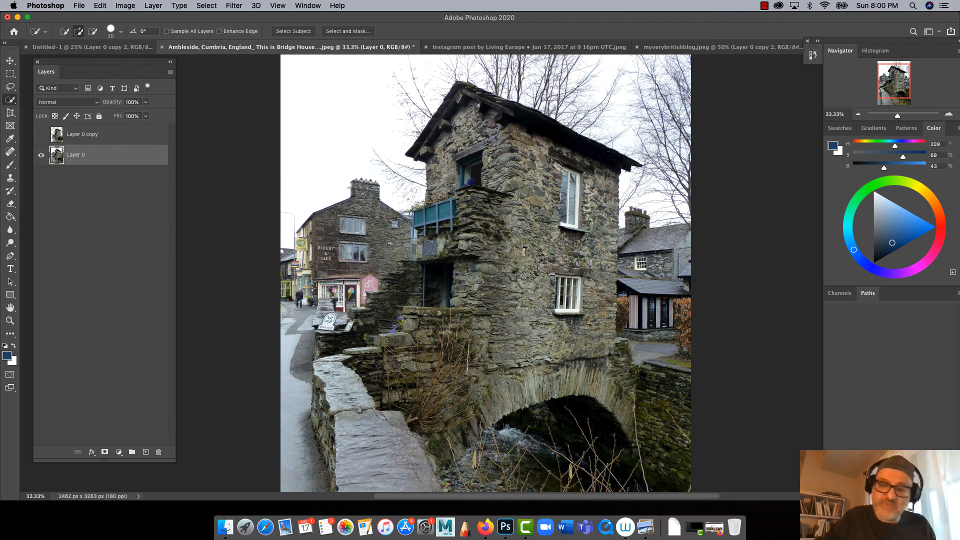
key(bracketright)
key(bracketright)
key(bracketright)
key(bracketright)
key(bracketright)
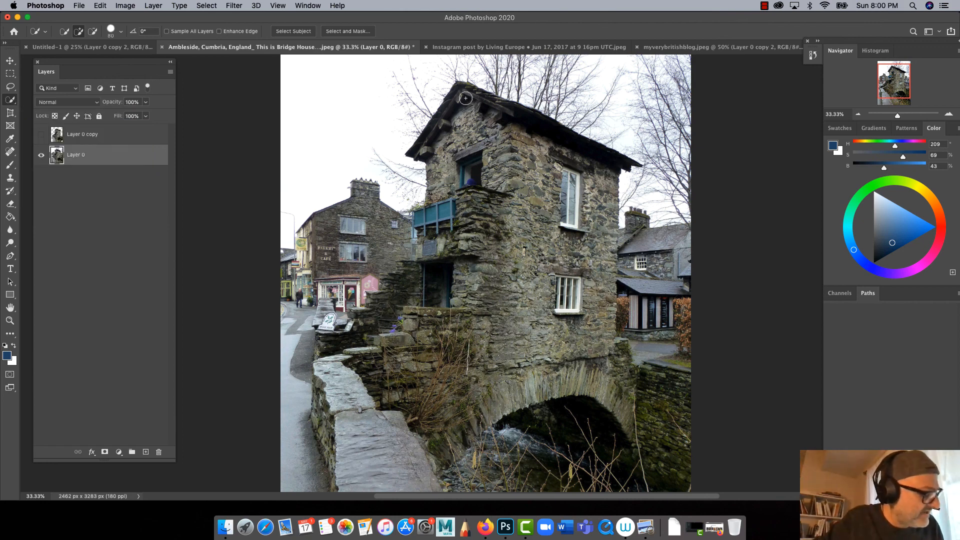
mouse_move(464, 95)
mouse_down()
mouse_move(592, 171)
mouse_move(534, 147)
mouse_move(598, 191)
mouse_move(593, 364)
mouse_move(618, 399)
mouse_move(566, 378)
mouse_move(503, 164)
mouse_move(481, 140)
mouse_move(488, 393)
mouse_move(453, 187)
mouse_move(466, 434)
mouse_move(427, 327)
mouse_move(452, 431)
mouse_move(413, 353)
mouse_move(354, 371)
mouse_move(399, 485)
mouse_move(405, 469)
mouse_move(432, 478)
mouse_move(500, 412)
mouse_move(571, 404)
mouse_move(541, 475)
mouse_move(478, 489)
mouse_move(635, 480)
mouse_move(615, 441)
mouse_move(631, 406)
mouse_move(662, 405)
mouse_move(642, 385)
mouse_move(680, 466)
mouse_move(674, 486)
mouse_up()
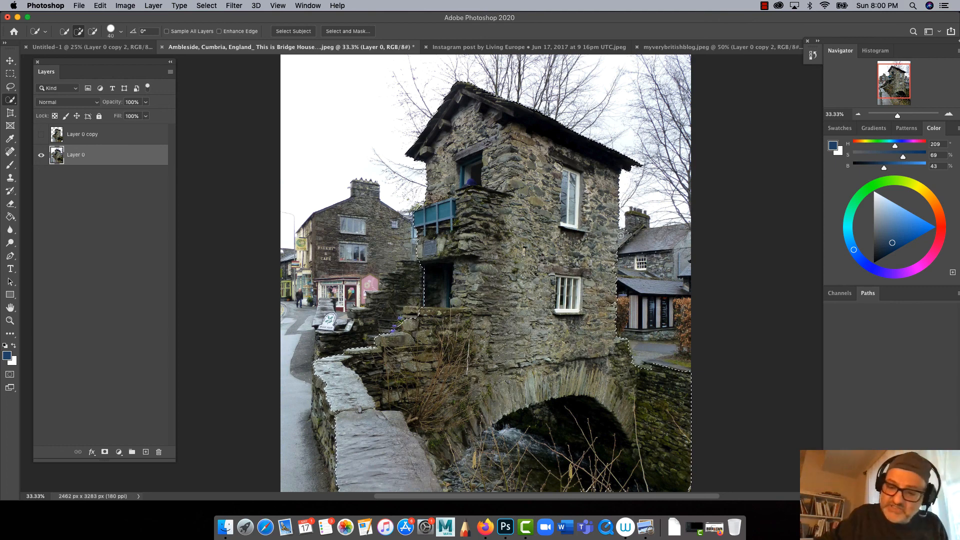
Subtract the stream and foreground water beneath the stone arch from the house selection
key(alt)
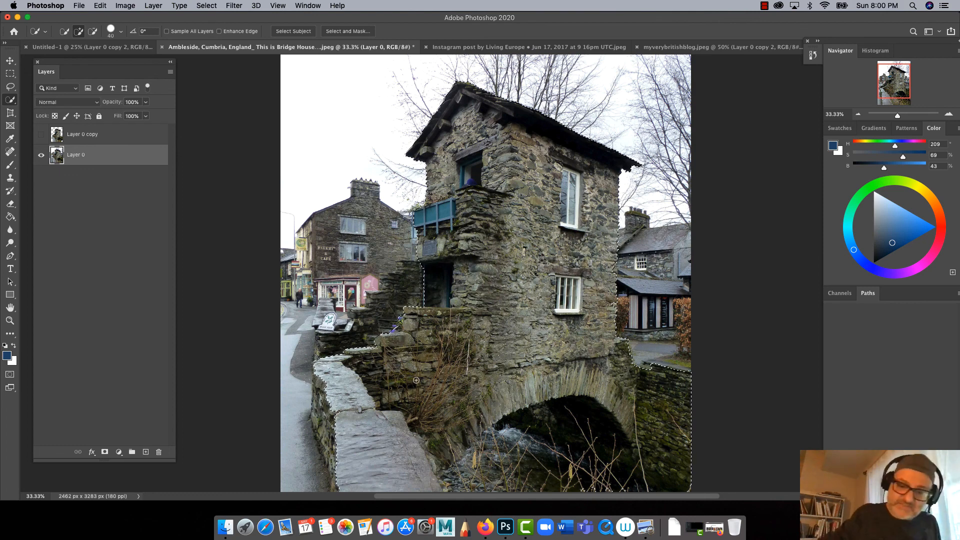
key(alt)
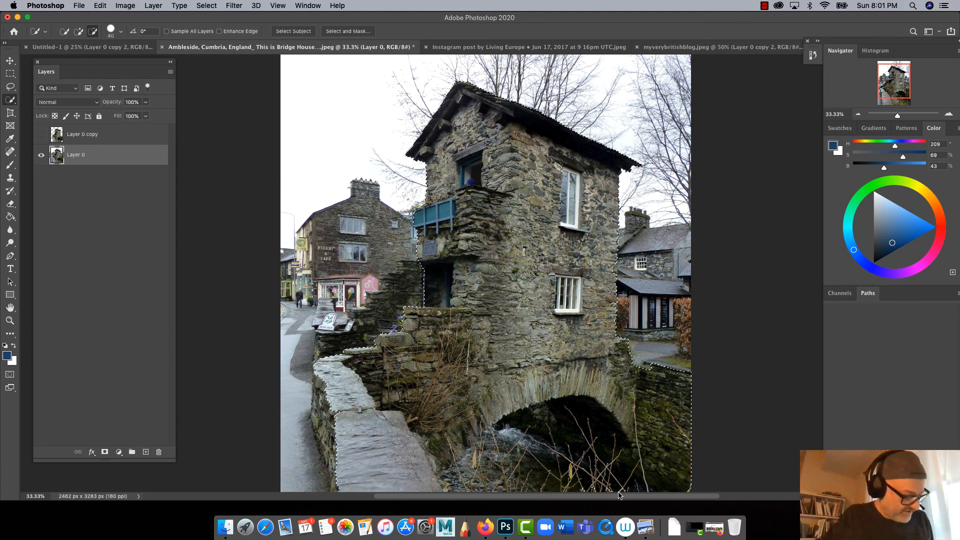
scroll(435, 320, left, 5)
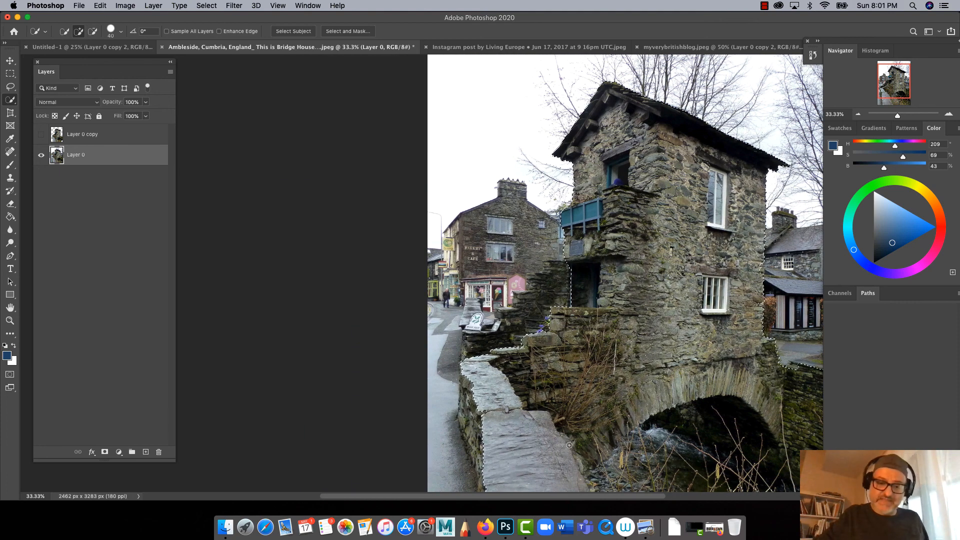
scroll(569, 445, right, 6)
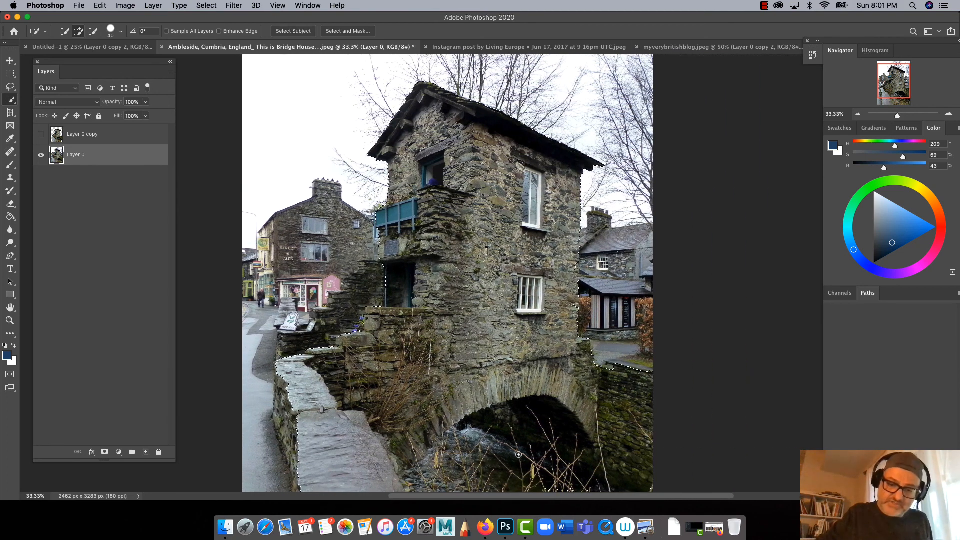
key(alt)
mouse_move(515, 478)
mouse_down()
mouse_move(554, 473)
mouse_move(475, 464)
mouse_move(460, 482)
mouse_move(464, 469)
mouse_move(483, 488)
mouse_move(468, 477)
mouse_move(516, 467)
mouse_move(573, 498)
mouse_move(509, 470)
mouse_move(456, 482)
mouse_move(445, 456)
mouse_move(427, 468)
mouse_move(442, 484)
mouse_move(483, 489)
mouse_move(423, 475)
mouse_up()
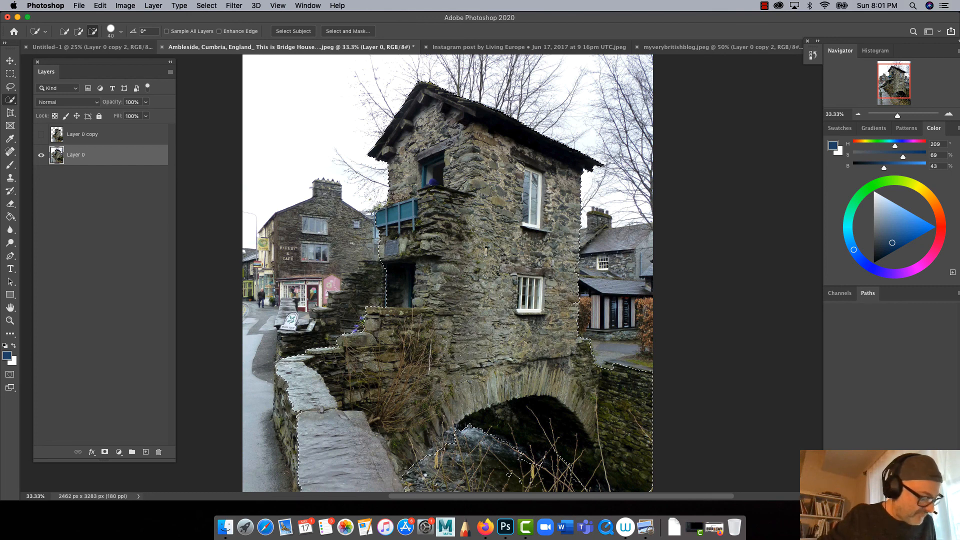
mouse_move(512, 458)
mouse_down()
mouse_move(544, 474)
mouse_move(527, 488)
mouse_move(503, 476)
mouse_move(553, 482)
mouse_move(520, 457)
mouse_move(603, 497)
mouse_move(529, 465)
mouse_move(565, 482)
mouse_up()
mouse_move(461, 440)
mouse_down()
mouse_move(442, 454)
mouse_move(460, 431)
mouse_up()
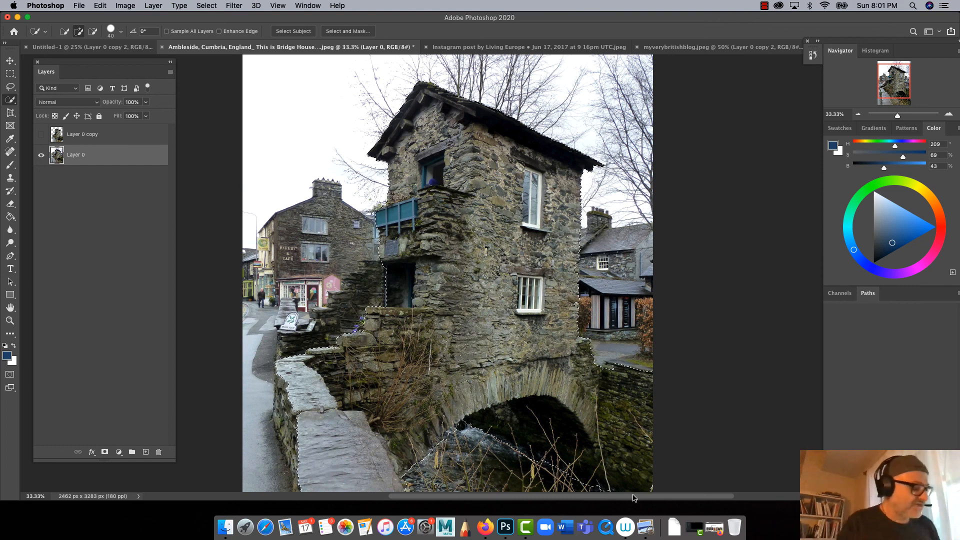
Refine the house selection in Select and Mask with smooth 2, feather 0.2 px and contrast 4%, and output it to a new layer
click(338, 31)
drag(823, 296, 828, 295)
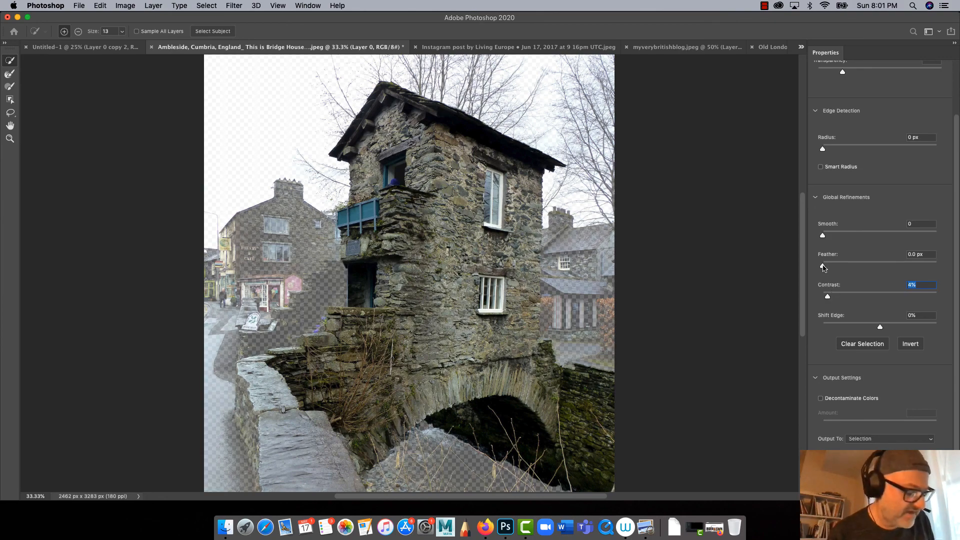
click(824, 266)
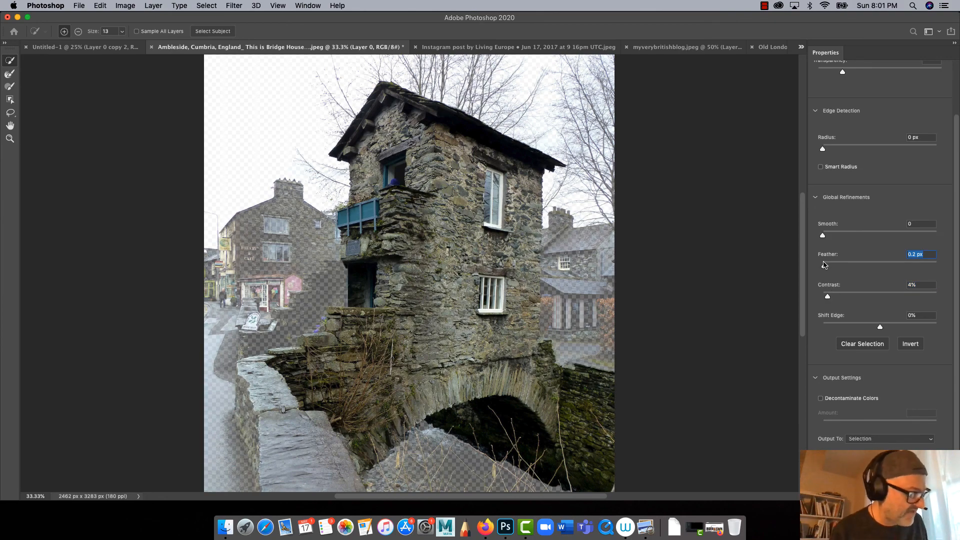
drag(826, 236, 825, 236)
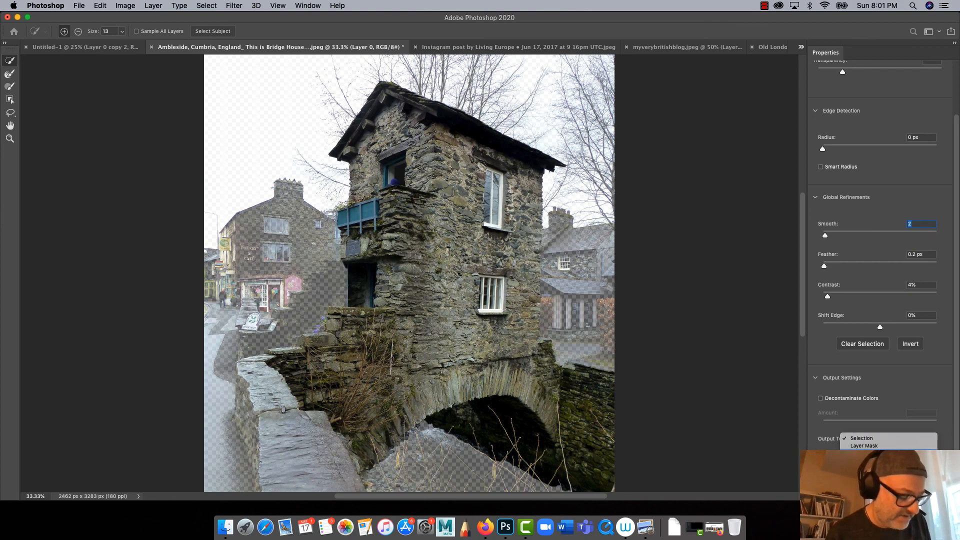
key(Return)
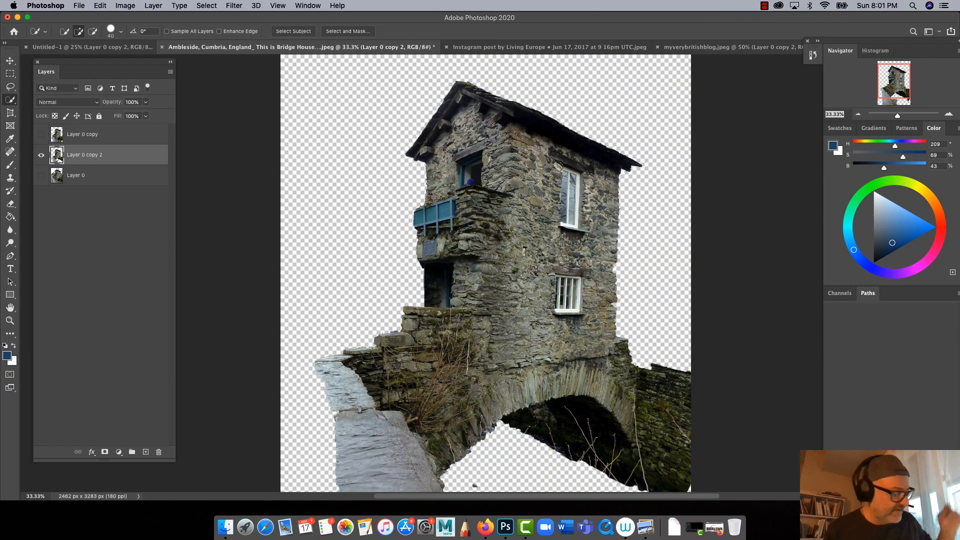
Bring the stone bridge house cutout into the Untitled-1 document and scale it proportionally to about 50%, placing it above the night street photo
click(10, 61)
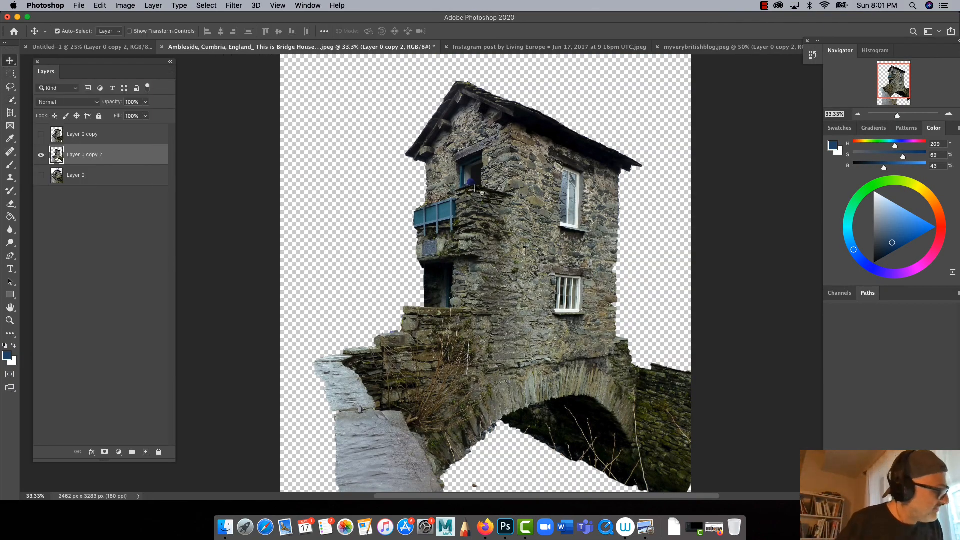
drag(475, 182, 461, 277)
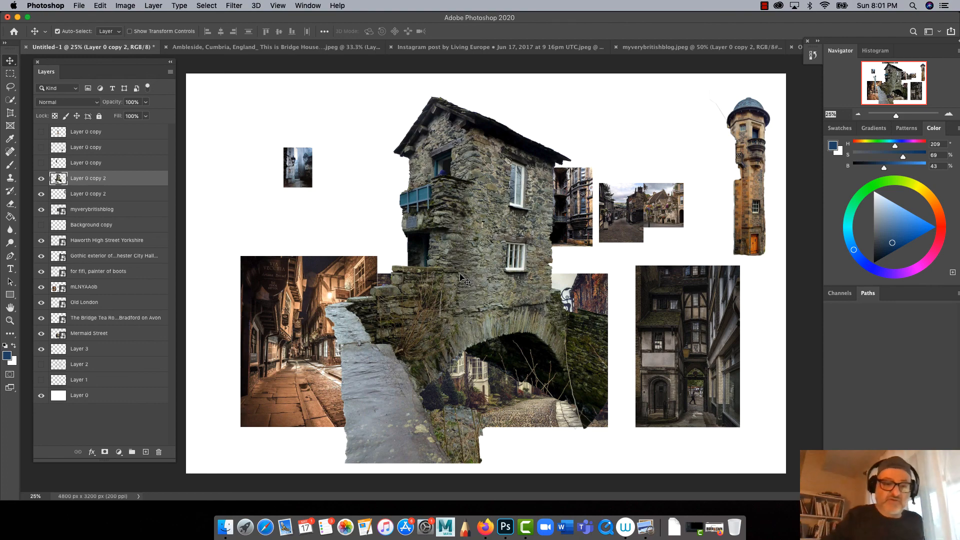
key(super+t)
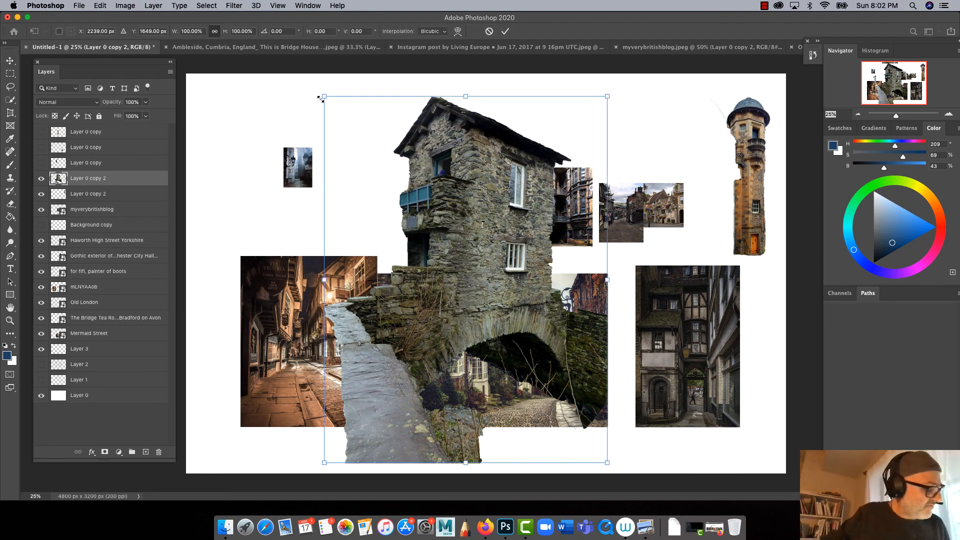
drag(321, 99, 461, 277)
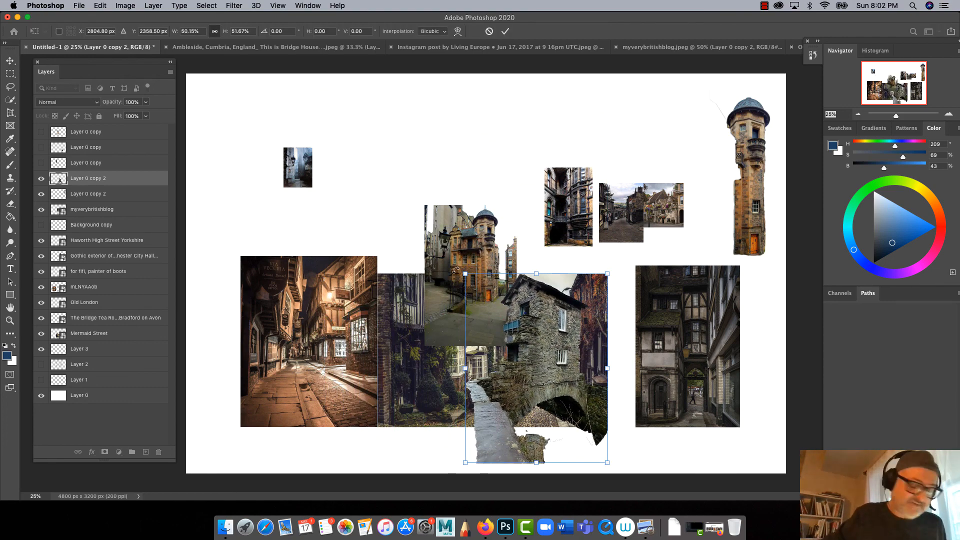
key(super+z)
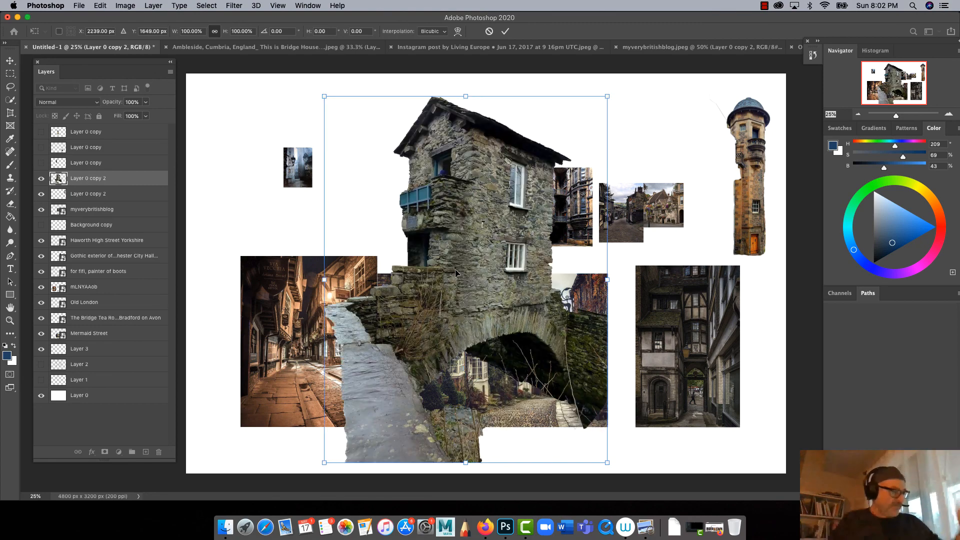
drag(325, 94, 424, 223)
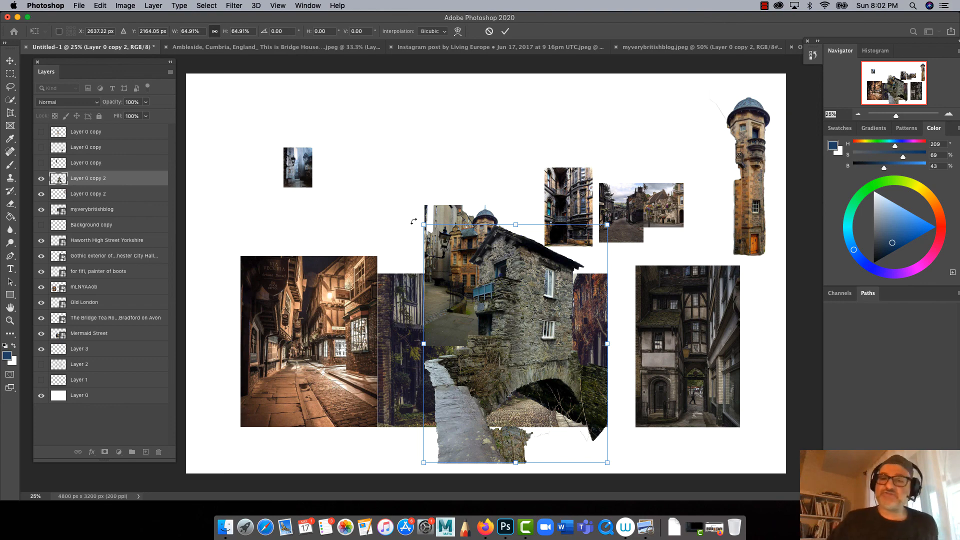
drag(418, 217, 460, 270)
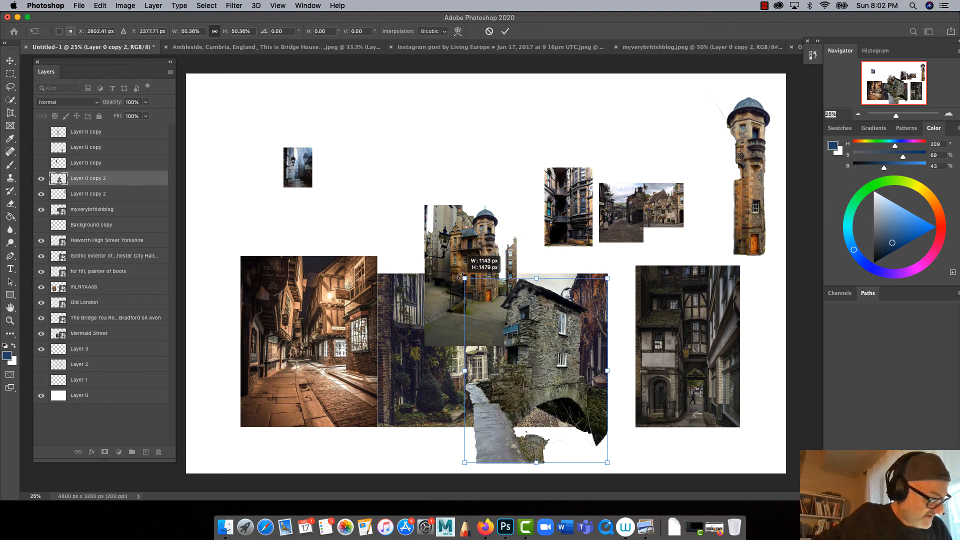
drag(496, 394, 339, 186)
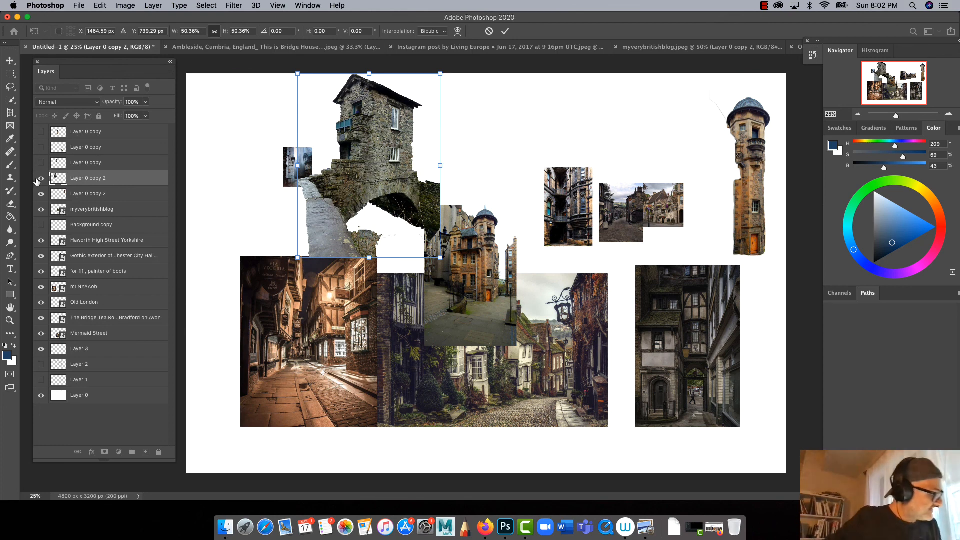
key(Return)
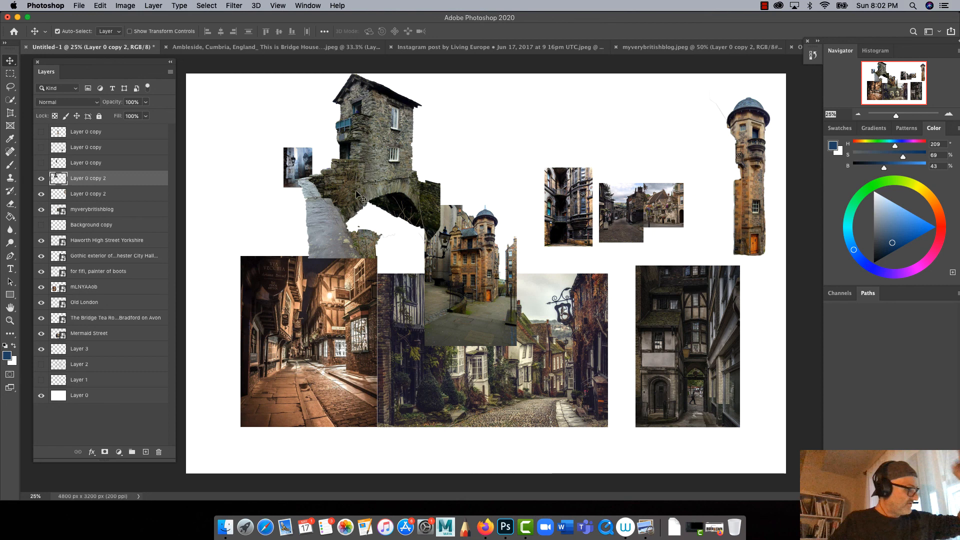
Hide both visible Layer 0 copy 2 cutouts and the myverybritishblog reference photo
click(41, 178)
click(41, 193)
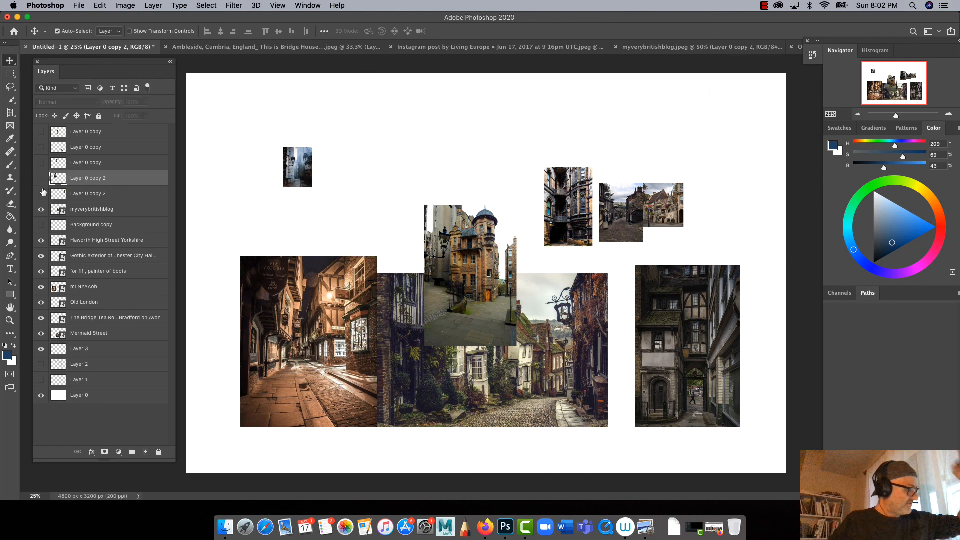
right_click(471, 270)
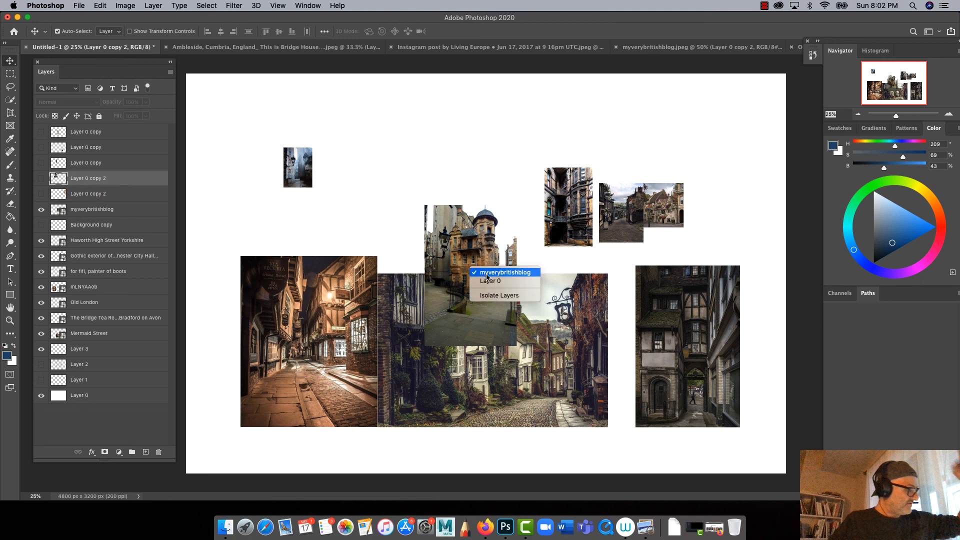
click(486, 274)
click(41, 208)
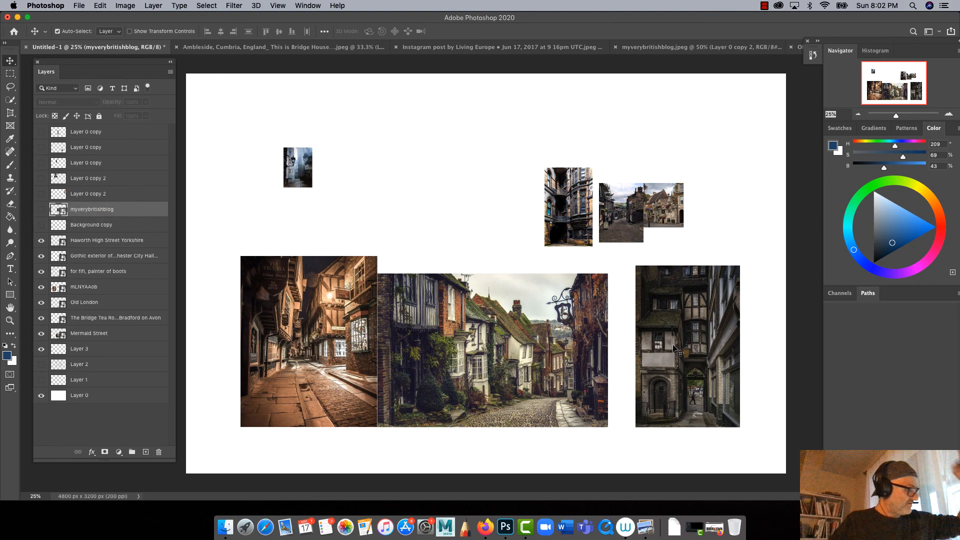
Select the Old London layer holding the dark timber-framed alley photo, and reposition the Layers panel
right_click(701, 349)
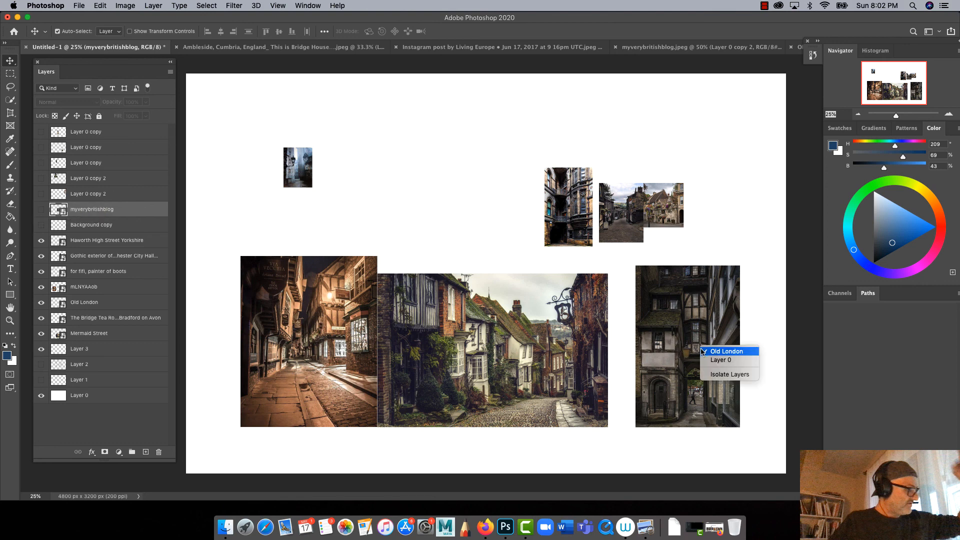
click(727, 351)
click(763, 5)
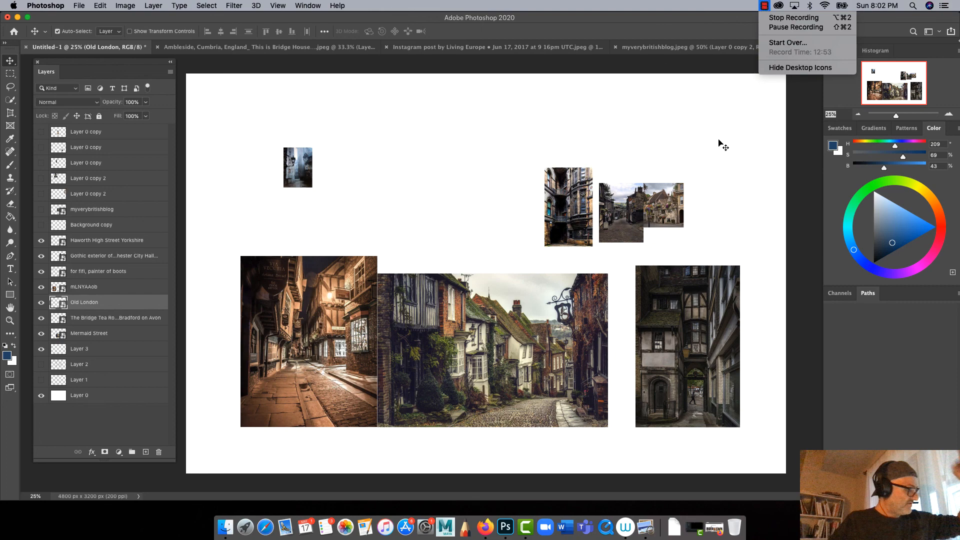
click(670, 372)
key(super+plus)
key(super+plus)
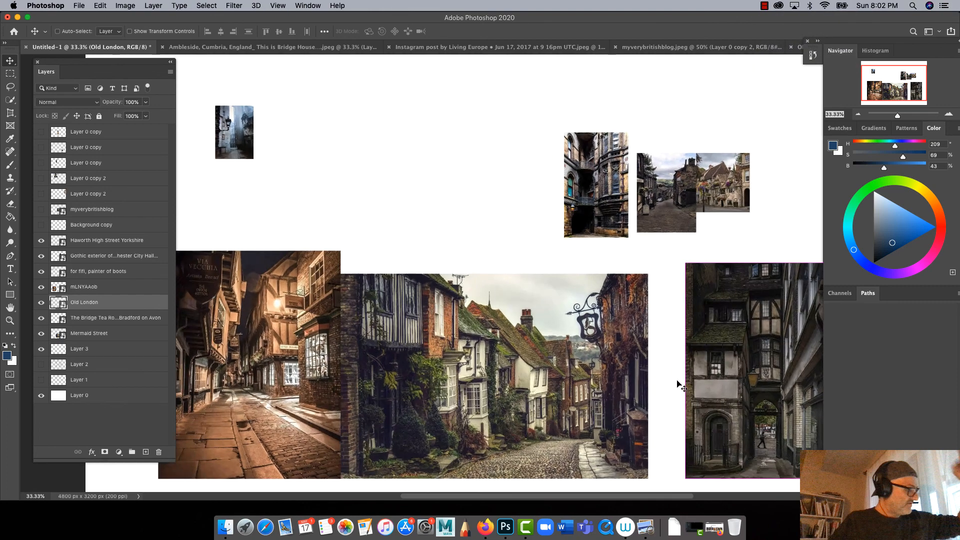
drag(608, 382, 275, 255)
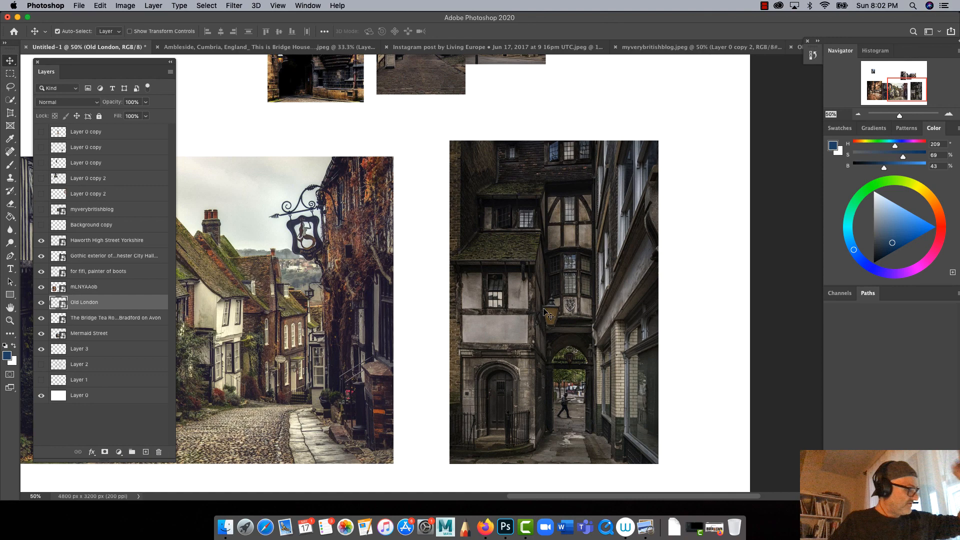
scroll(546, 313, left, 5)
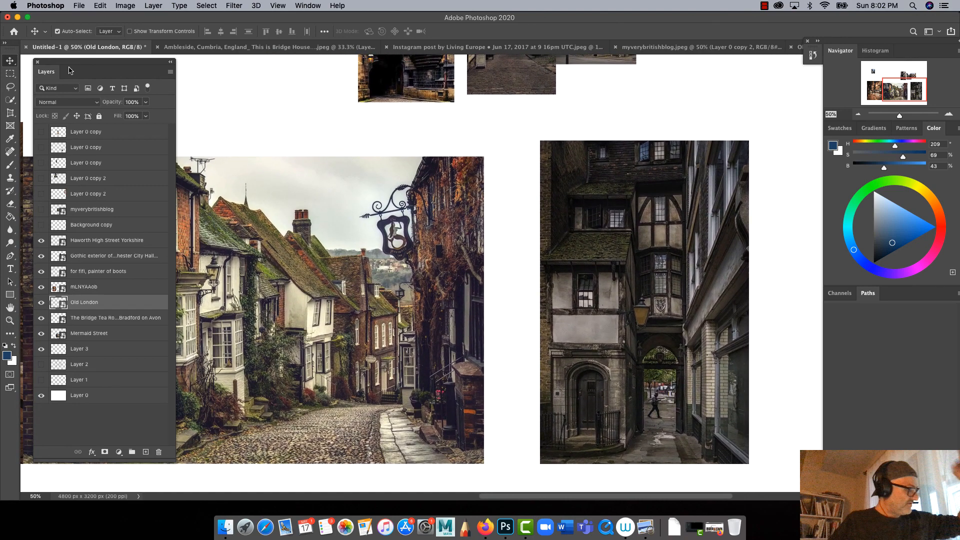
drag(83, 61, 193, 60)
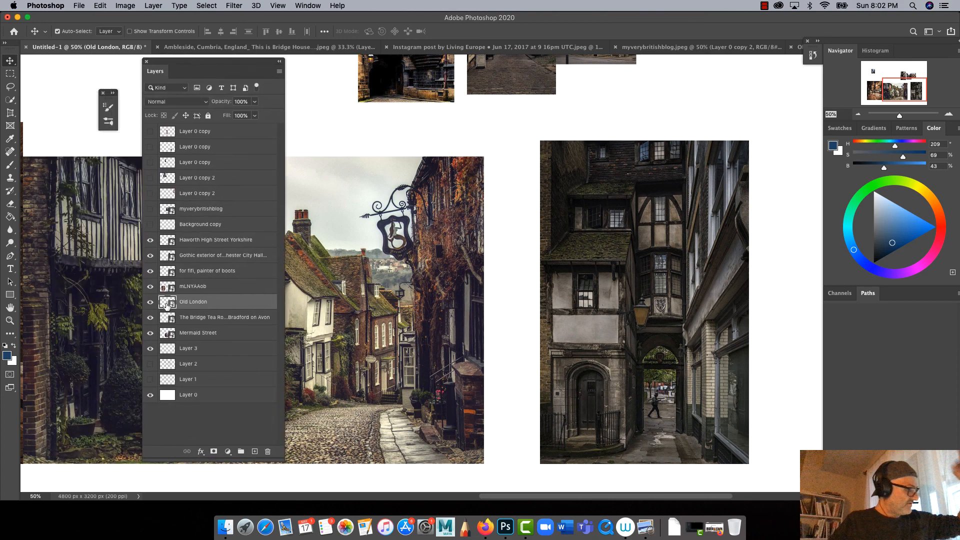
Switch through the Magic Wand, Quick Selection and Object Selection tools, finishing on Quick Selection
click(15, 104)
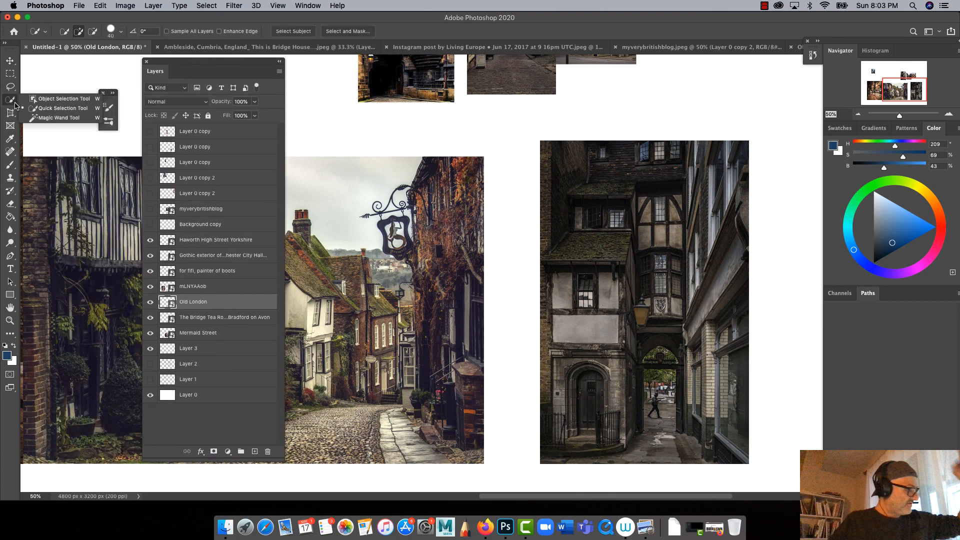
click(35, 118)
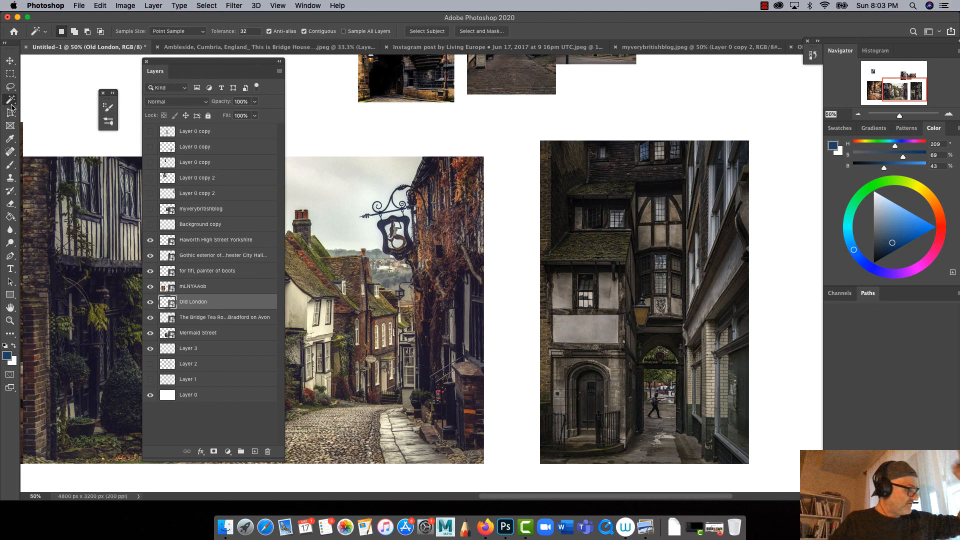
right_click(11, 101)
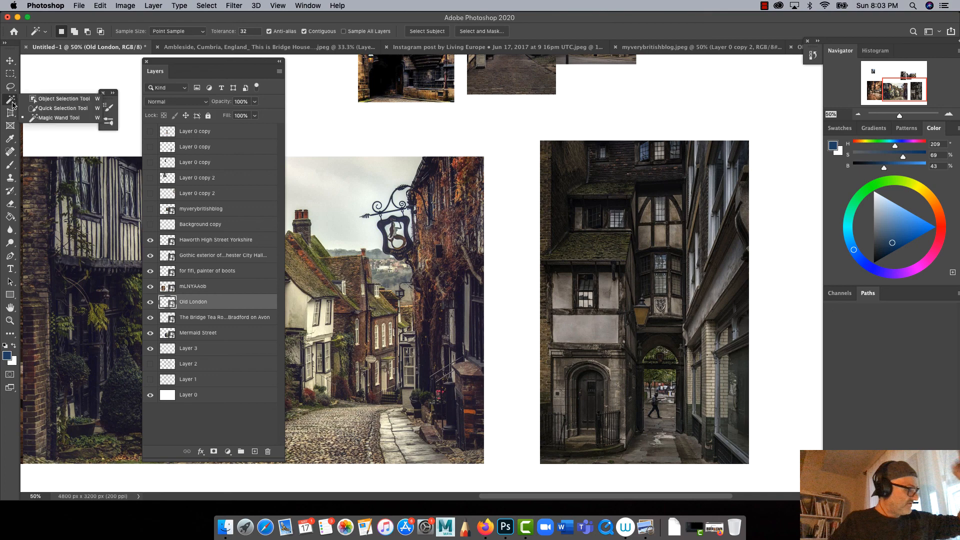
click(35, 108)
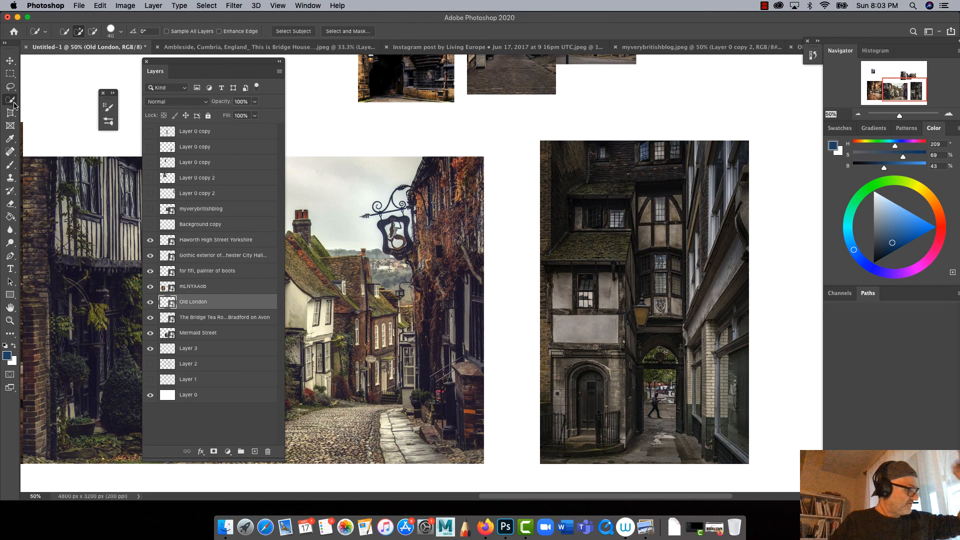
click(15, 103)
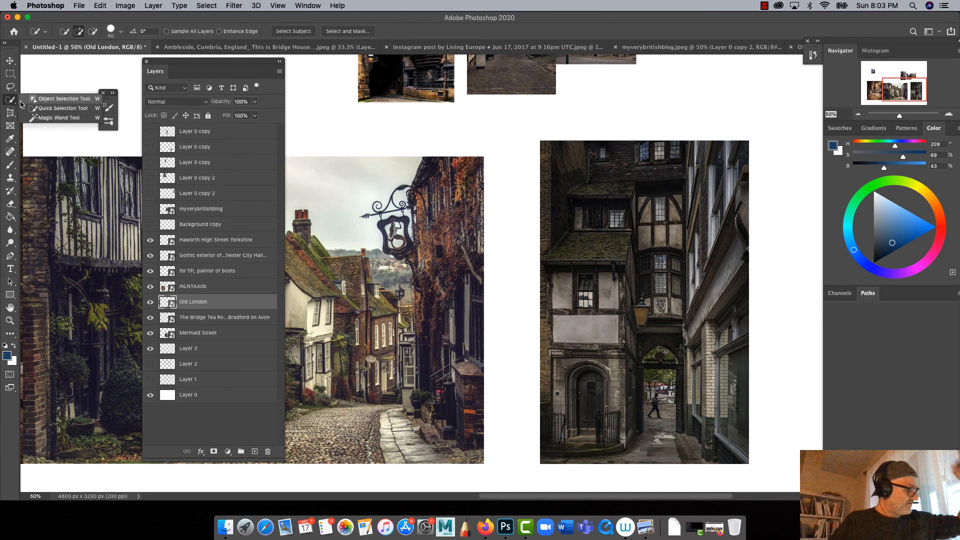
key(shift+w)
key(shift+w)
key(shift+w)
key(shift+w)
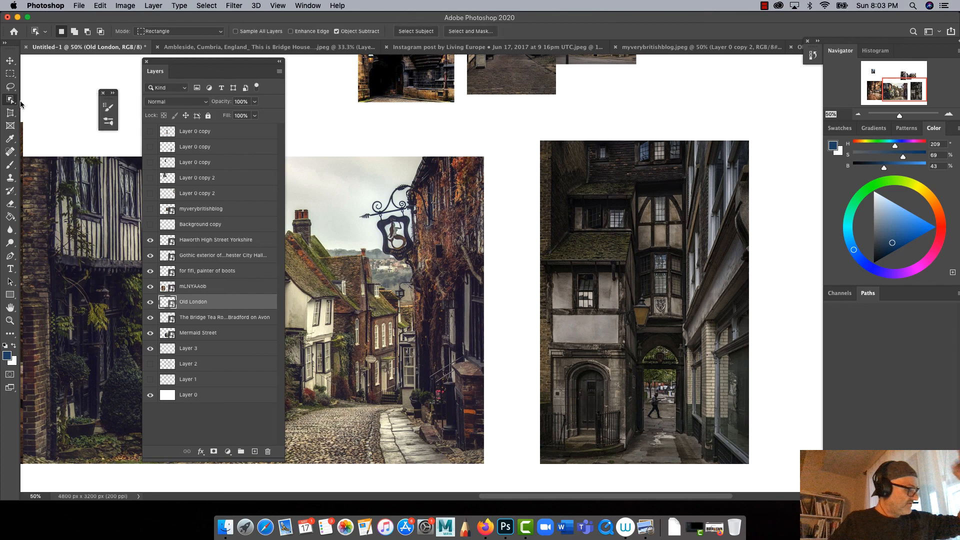
key(shift+w)
key(shift+w)
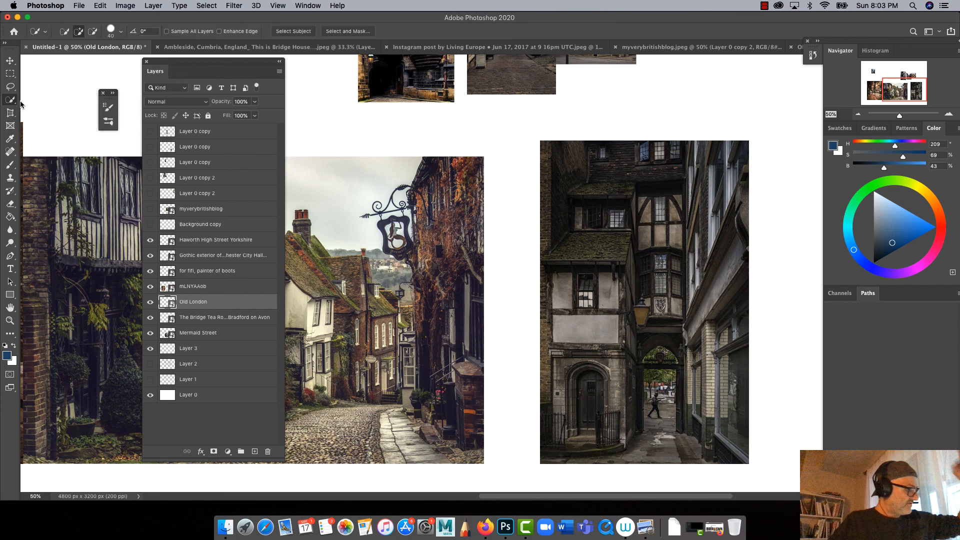
Open the Old London smart object's contents, hide Layer 0 copy and show the original Layer 0
double_click(167, 304)
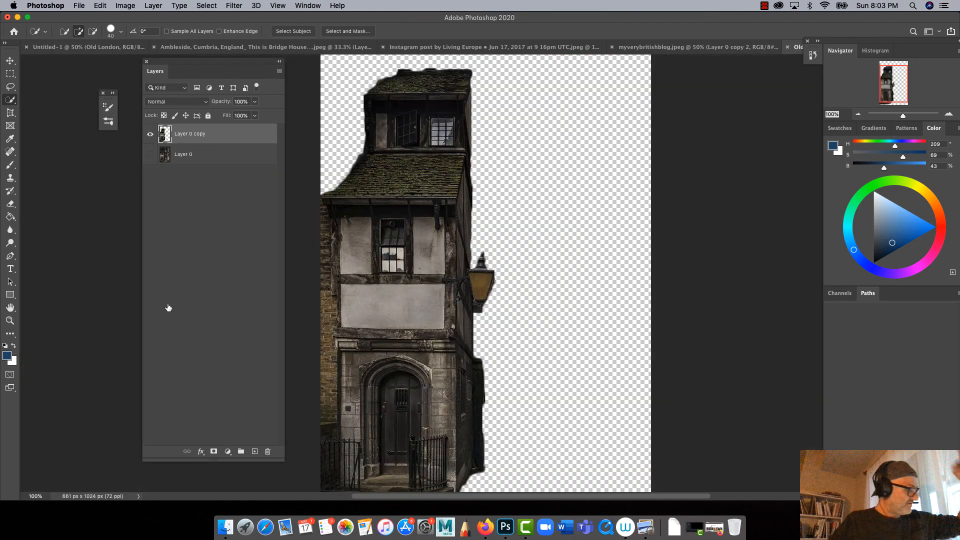
click(150, 134)
click(150, 155)
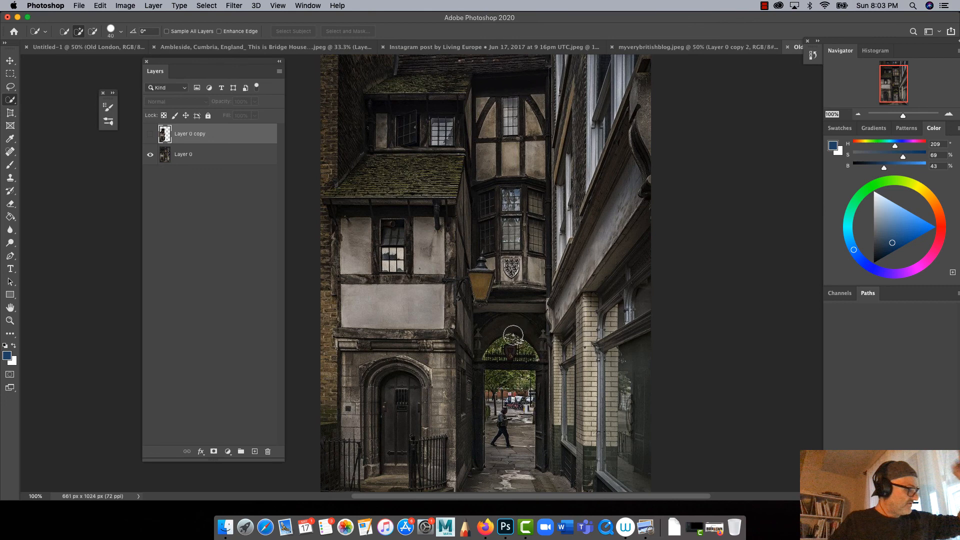
Try to select the timber-framed bay above the archway while the hidden Layer 0 copy is active
mouse_move(481, 94)
mouse_down()
mouse_move(517, 95)
mouse_move(534, 182)
mouse_move(533, 293)
mouse_move(505, 196)
mouse_move(504, 218)
mouse_up()
mouse_move(507, 280)
mouse_down()
mouse_move(490, 250)
mouse_move(489, 290)
mouse_move(503, 303)
mouse_move(536, 304)
mouse_move(502, 301)
mouse_move(494, 270)
mouse_up()
mouse_move(506, 104)
mouse_down()
mouse_move(525, 143)
mouse_move(522, 254)
mouse_move(538, 97)
mouse_up()
key(super+z)
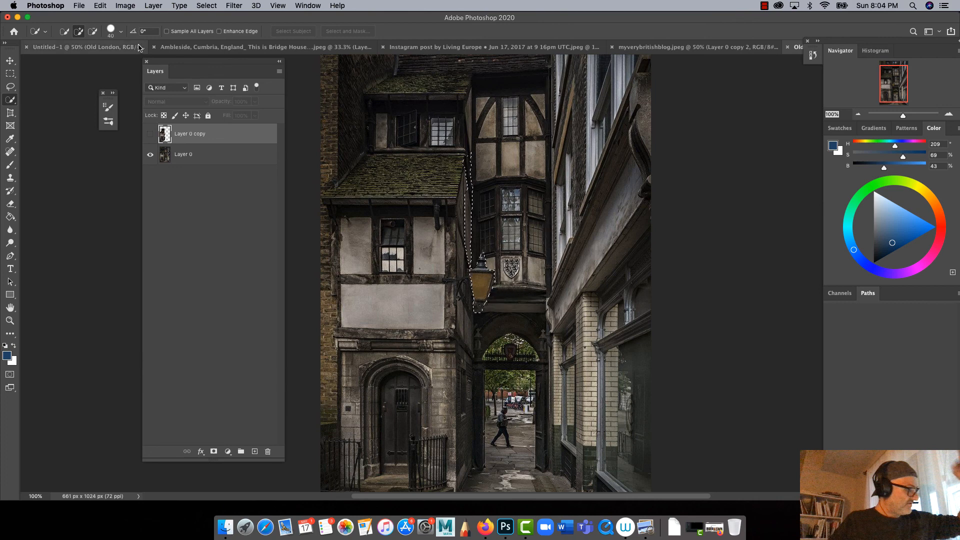
click(490, 238)
key(super+z)
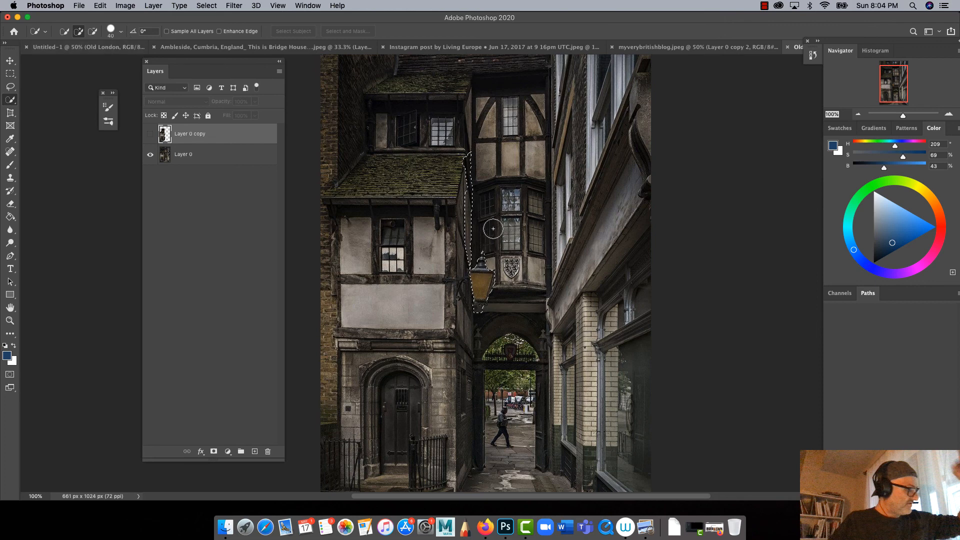
click(476, 262)
Select the timber-framed bay and its lantern on Layer 0 with Quick Selection, trimming the edges with a smaller subtracting brush
click(203, 155)
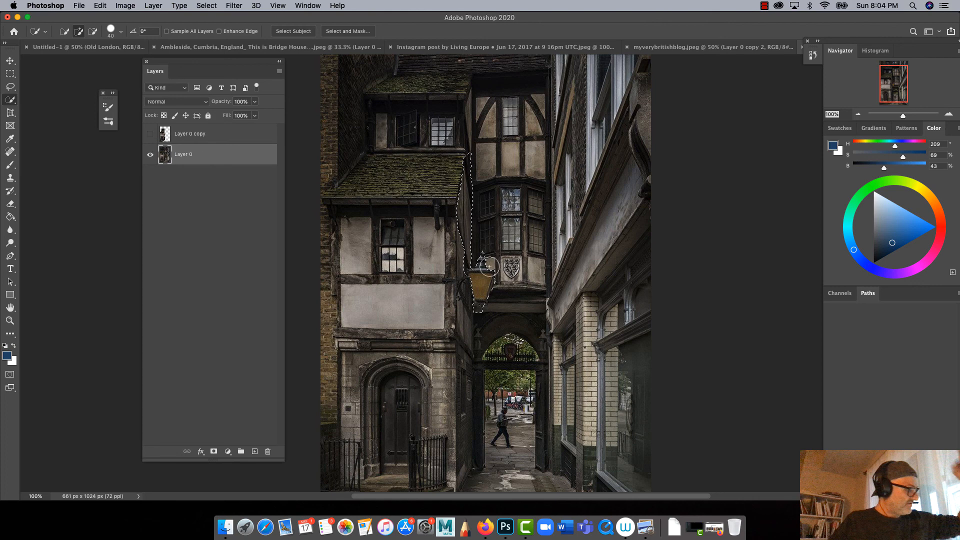
mouse_move(515, 270)
mouse_down()
mouse_move(506, 103)
mouse_move(495, 80)
mouse_up()
key(alt)
key(bracketleft)
key(alt)
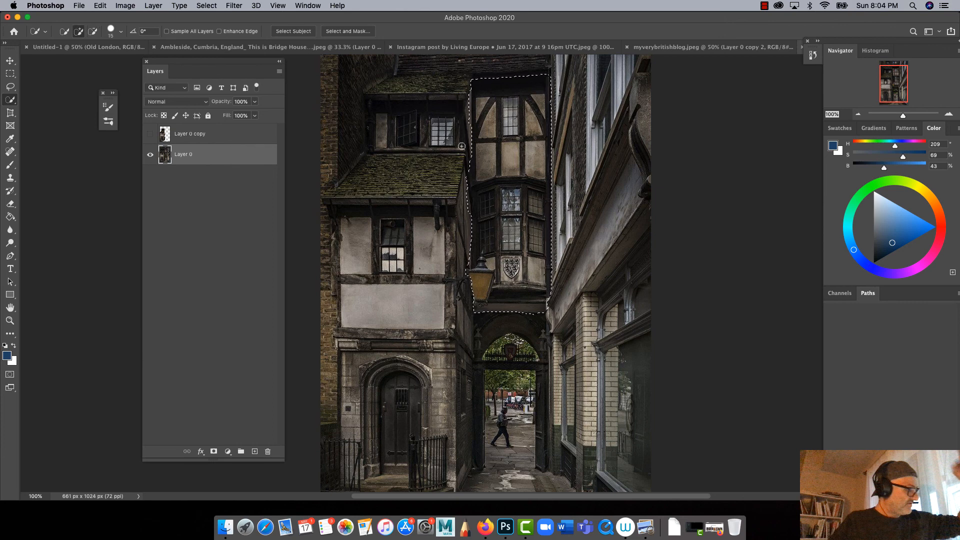
Output the bay selection to a new layer through Select and Mask
click(344, 31)
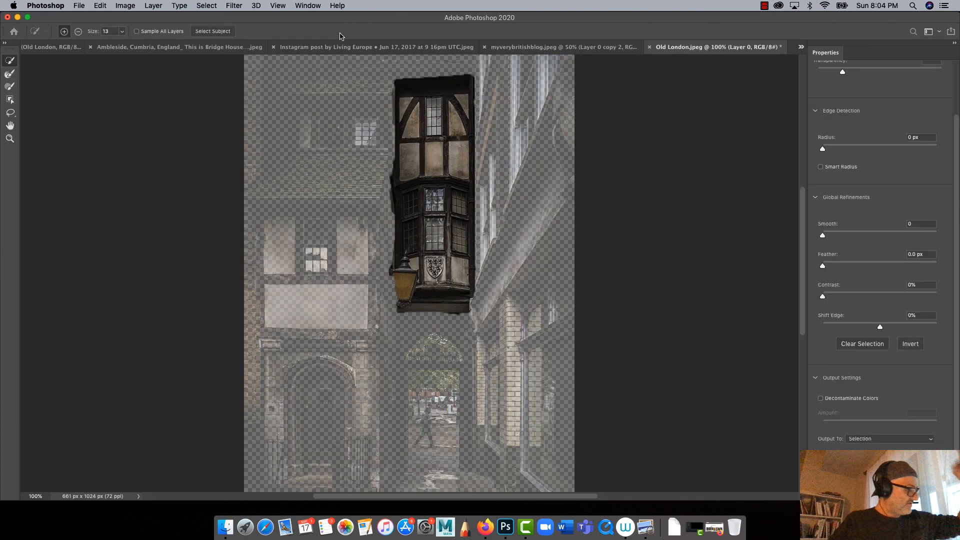
click(862, 438)
click(855, 453)
key(Return)
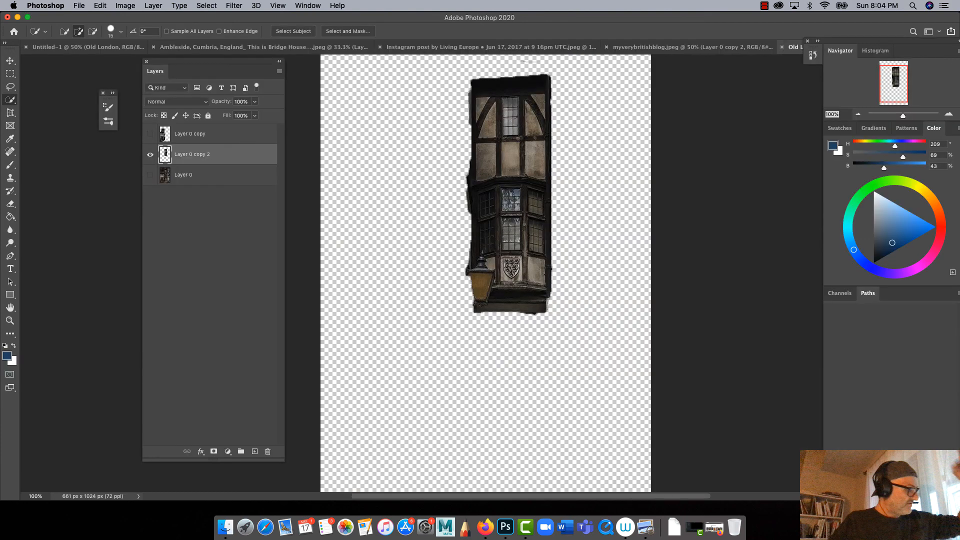
Bring the timber-framed bay cutout into Untitled-1, then enlarge and place it above the night street photo
click(10, 60)
drag(505, 190, 623, 244)
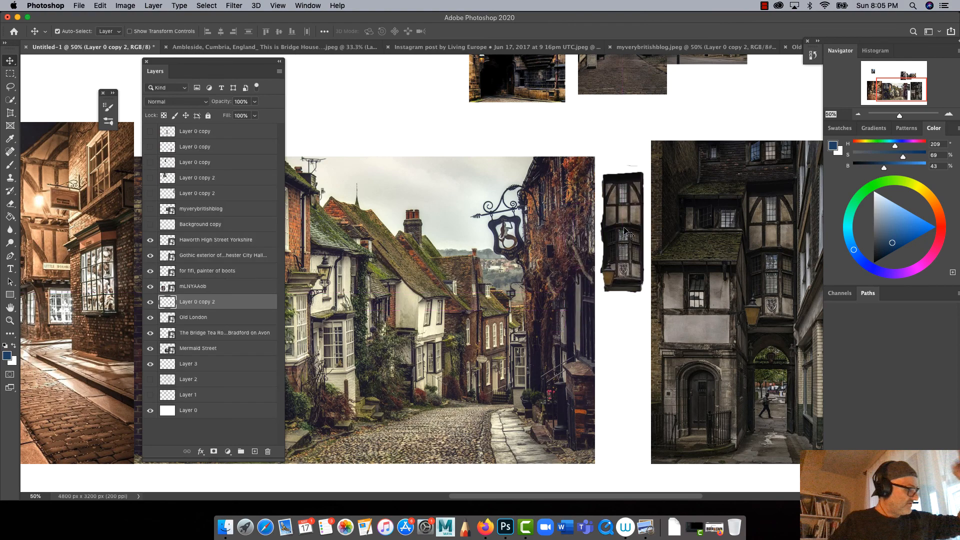
key(super+t)
drag(599, 165, 560, 52)
drag(594, 208, 80, 190)
click(11, 63)
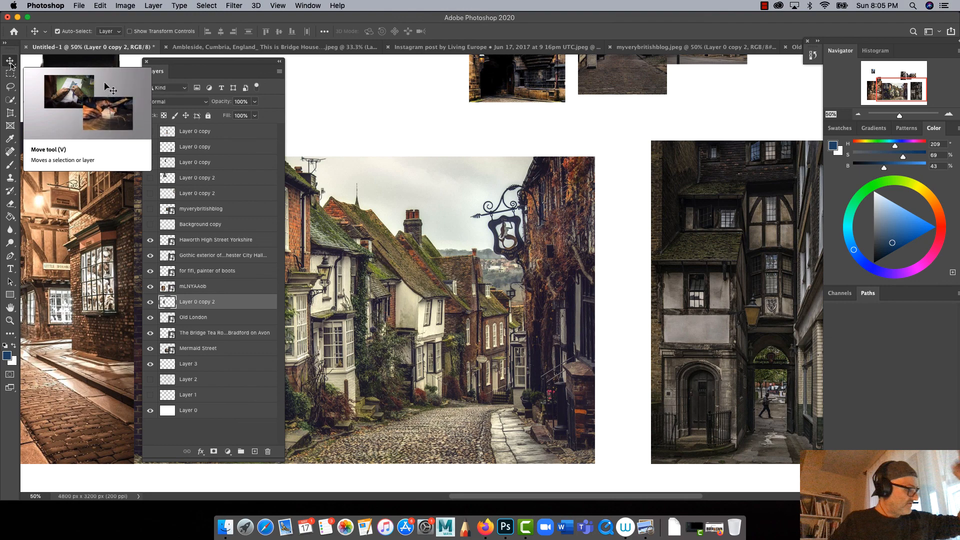
Hide the timber-framed bay cutout, Layer 0 copy 2, and move the floating Layers panel clear of the cobbled street photo
drag(190, 62, 218, 118)
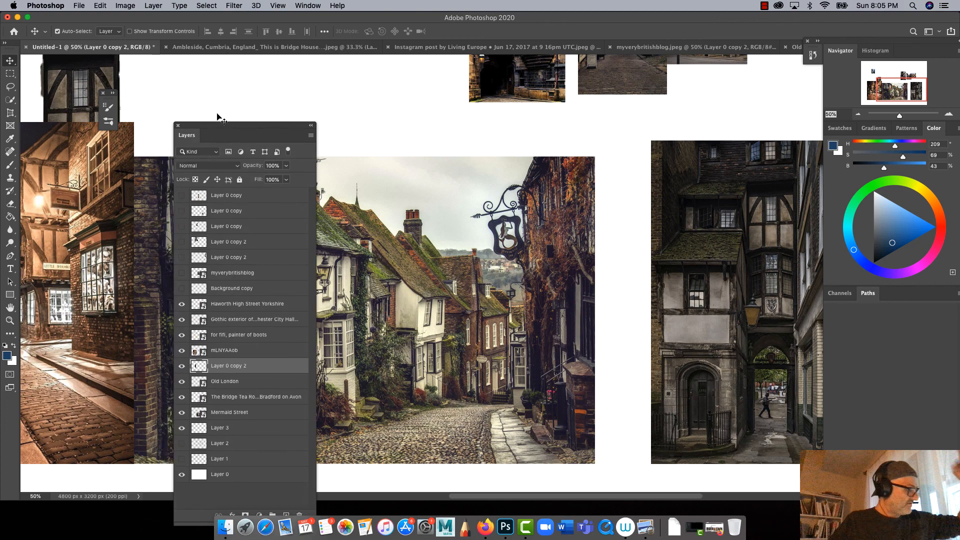
click(182, 365)
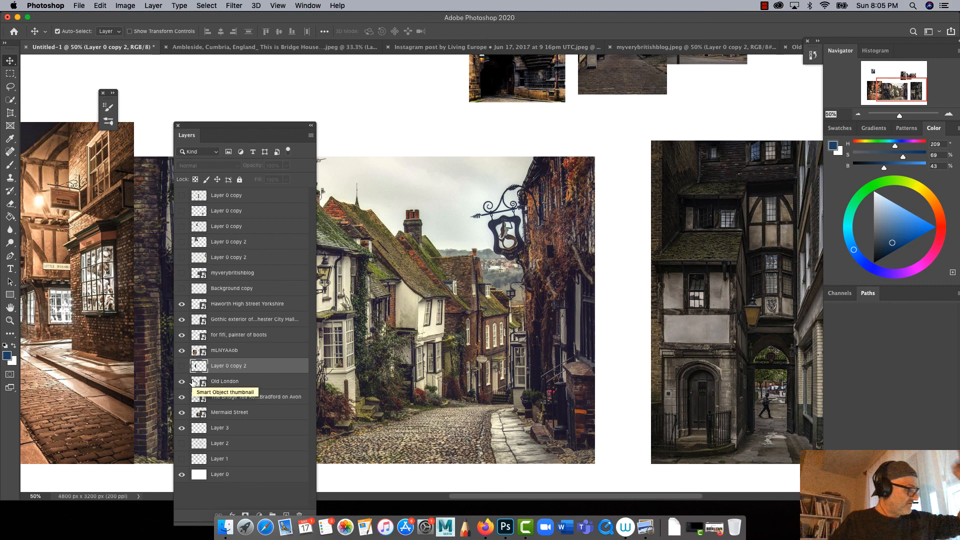
drag(221, 132, 369, 375)
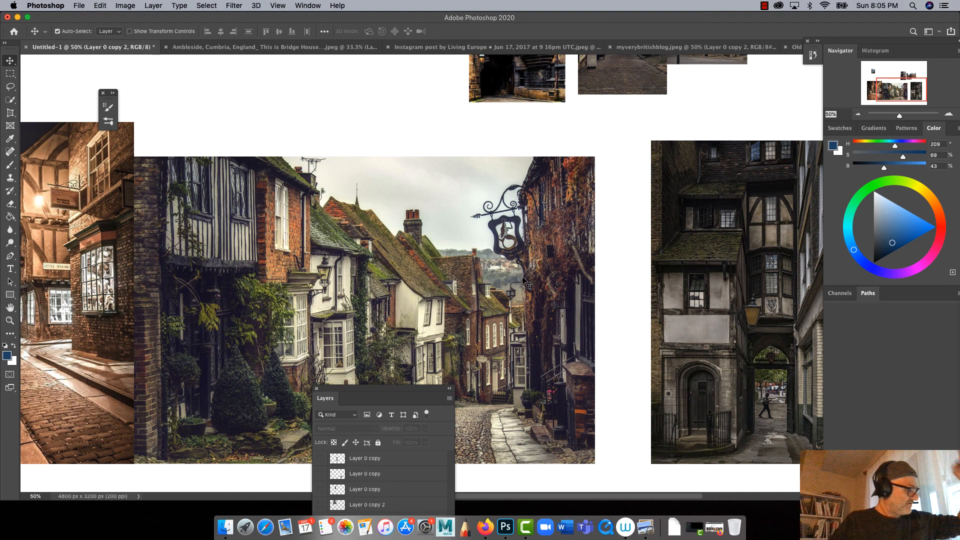
drag(364, 388, 660, 339)
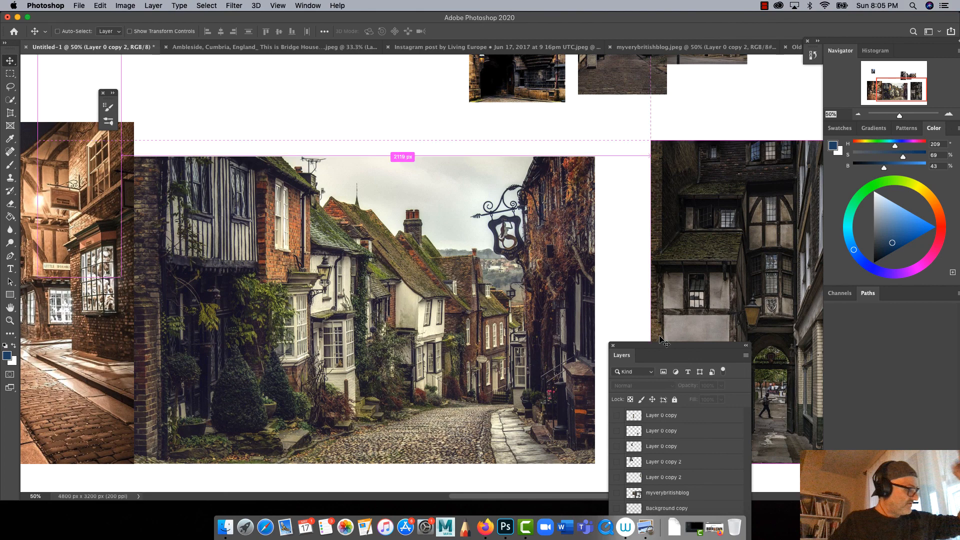
Shift the mLNYAAob night street photo slightly down and toward the cobbled street photo, and move the Layers panel off the archway photo
key(super+minus)
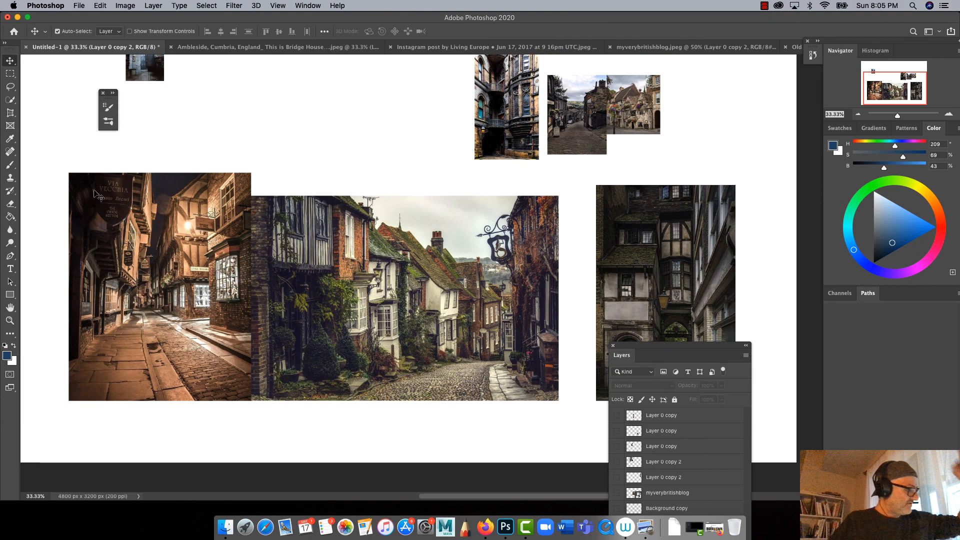
right_click(125, 241)
click(149, 245)
drag(122, 304, 143, 320)
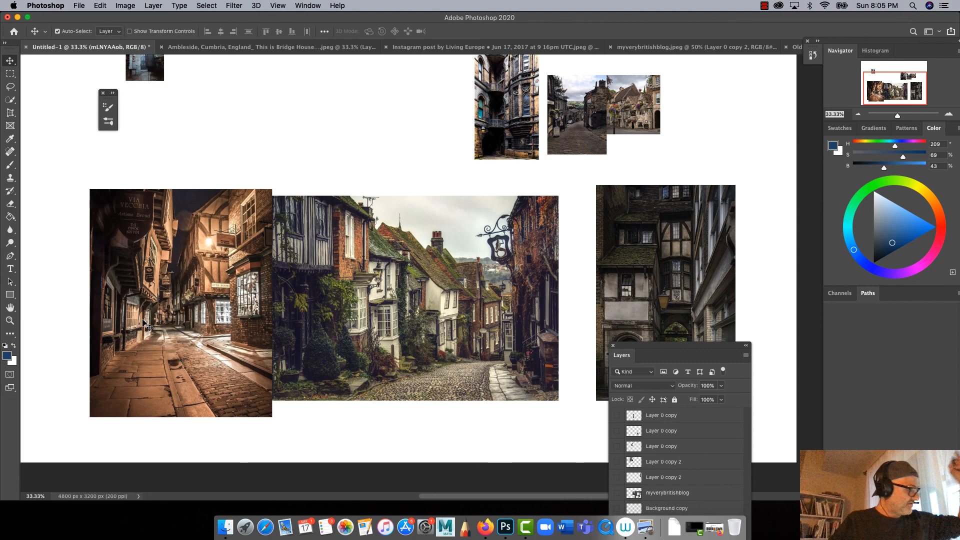
drag(651, 343, 802, 353)
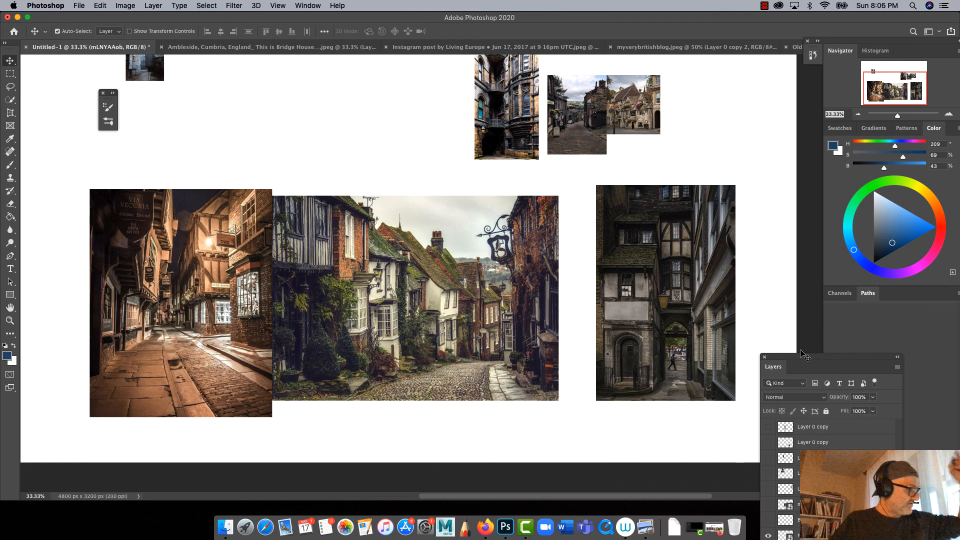
Place the Russian submarine bow JPEG from the Desktop's SteampunkREF folder as an embedded image, overlapping the tops of the two street photos
click(78, 6)
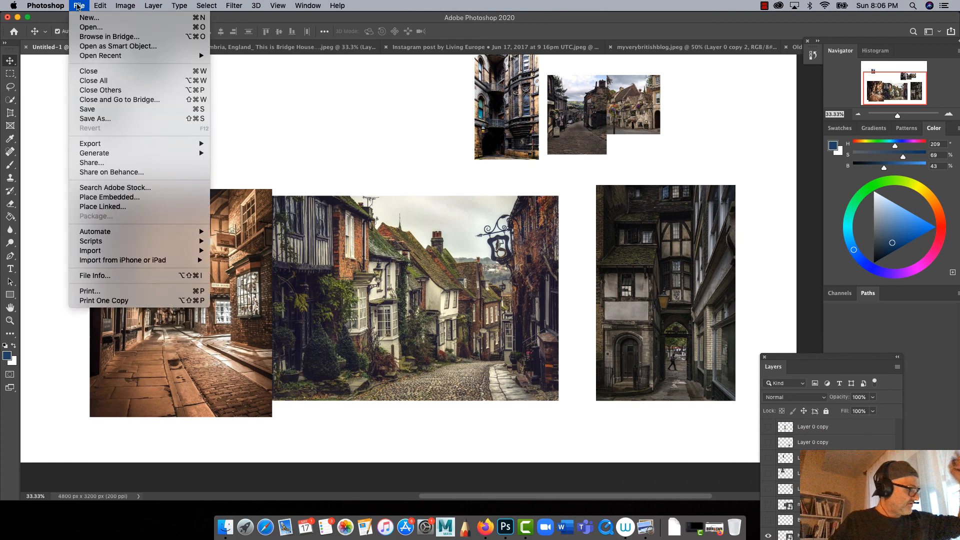
mouse_move(81, 234)
click(82, 195)
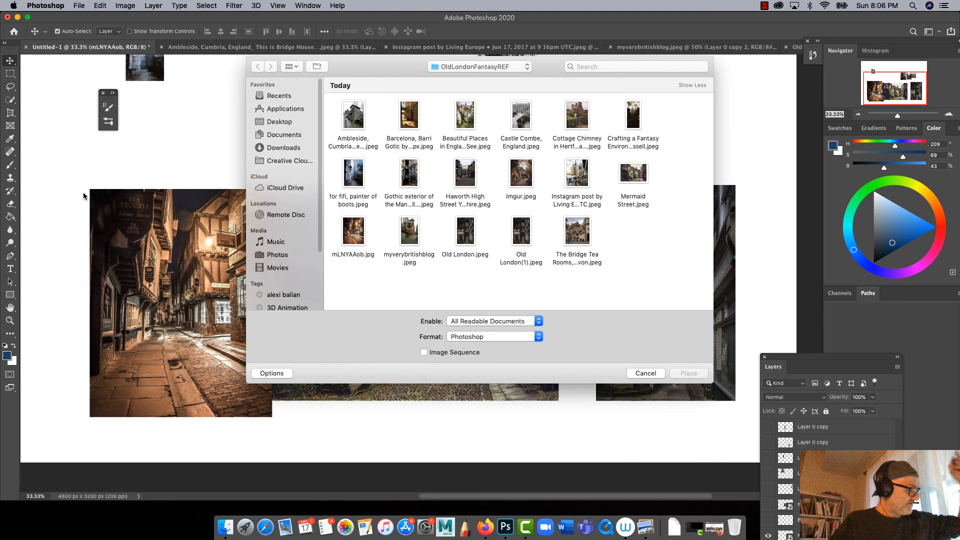
click(453, 68)
click(444, 77)
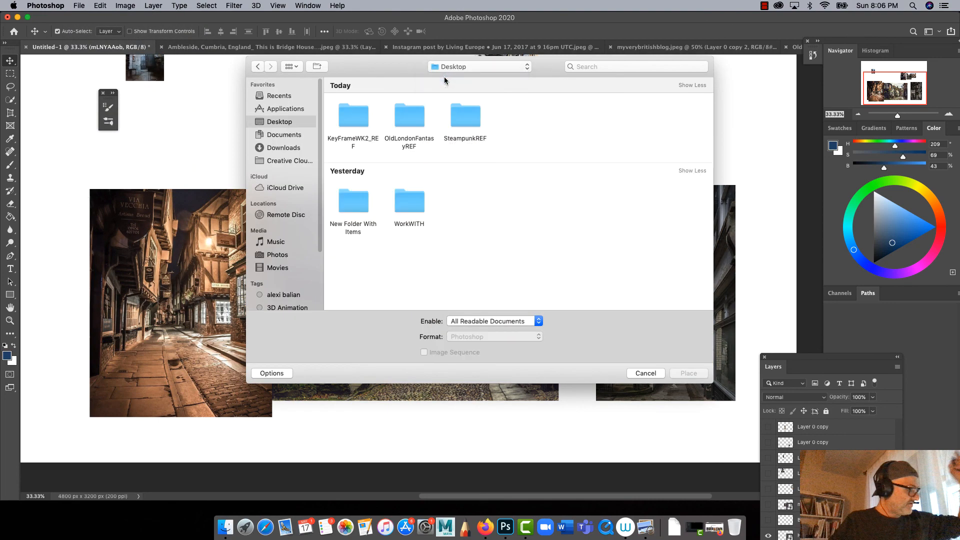
double_click(464, 114)
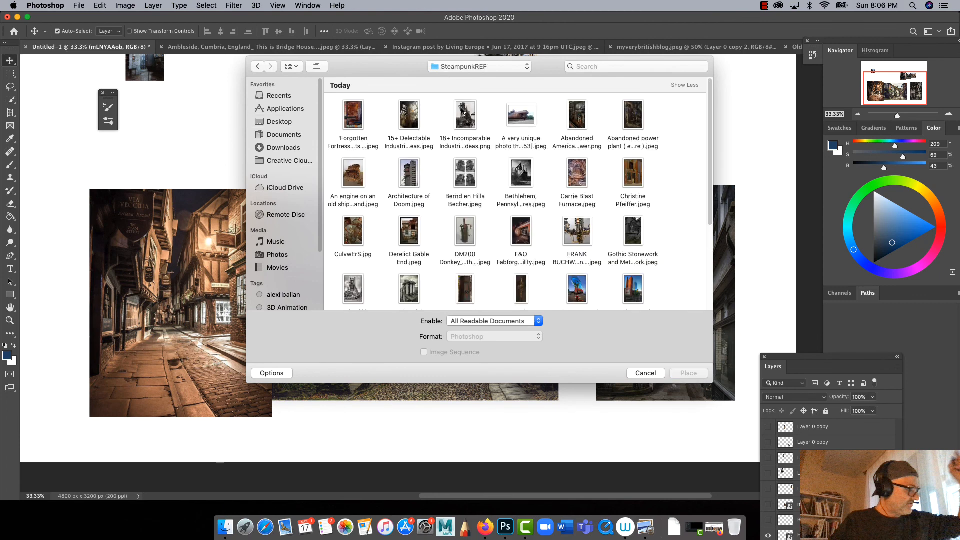
click(520, 119)
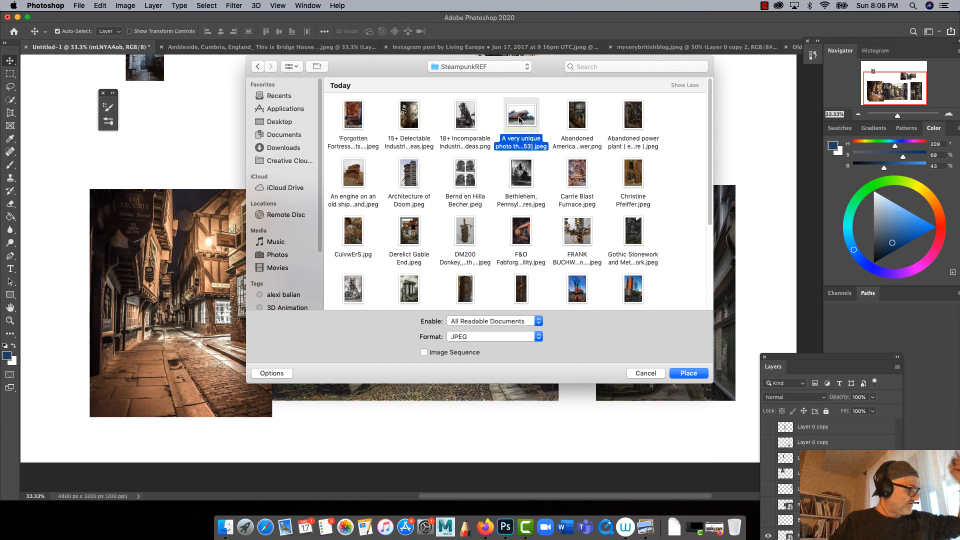
click(683, 372)
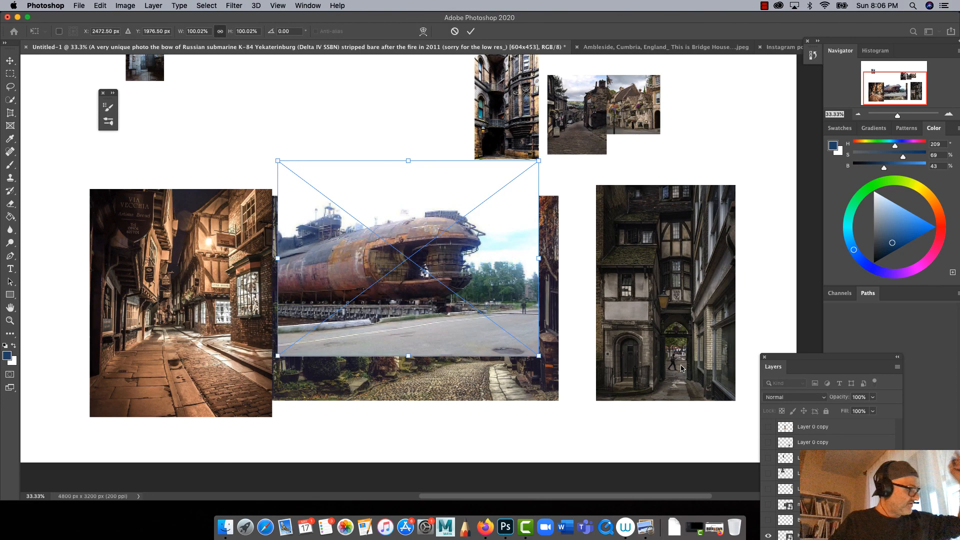
drag(374, 312, 319, 213)
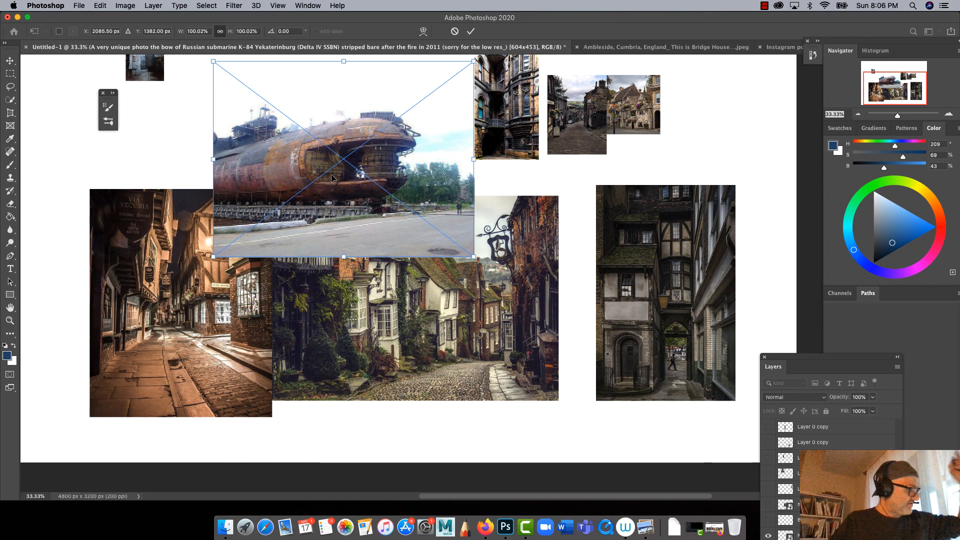
key(Return)
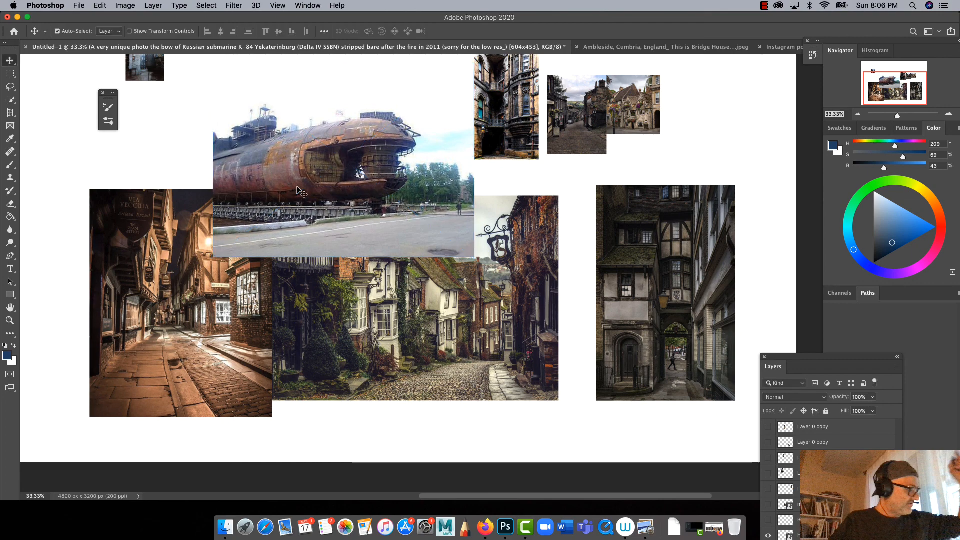
Open the submarine smart object's source image and convert its locked background into an editable layer named Layer 0
drag(819, 360, 816, 143)
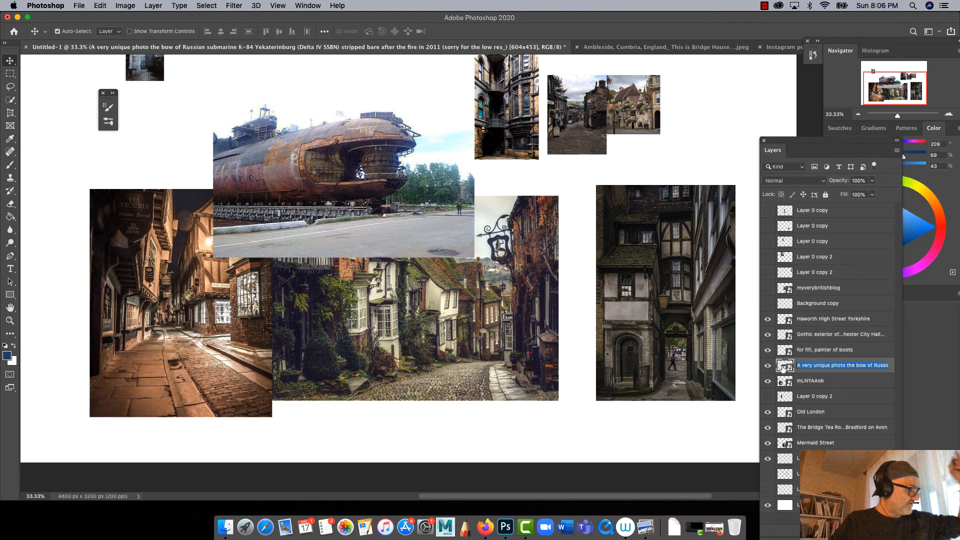
double_click(781, 365)
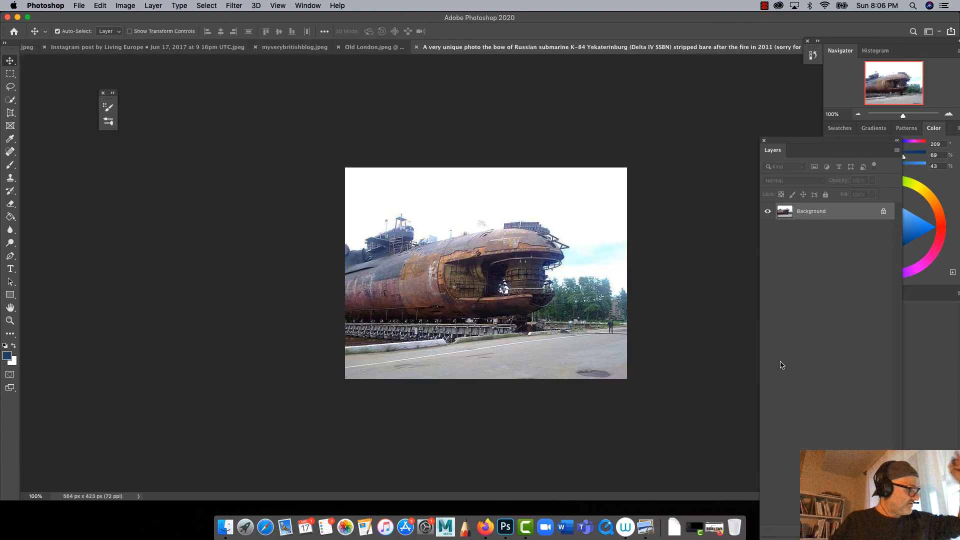
click(10, 164)
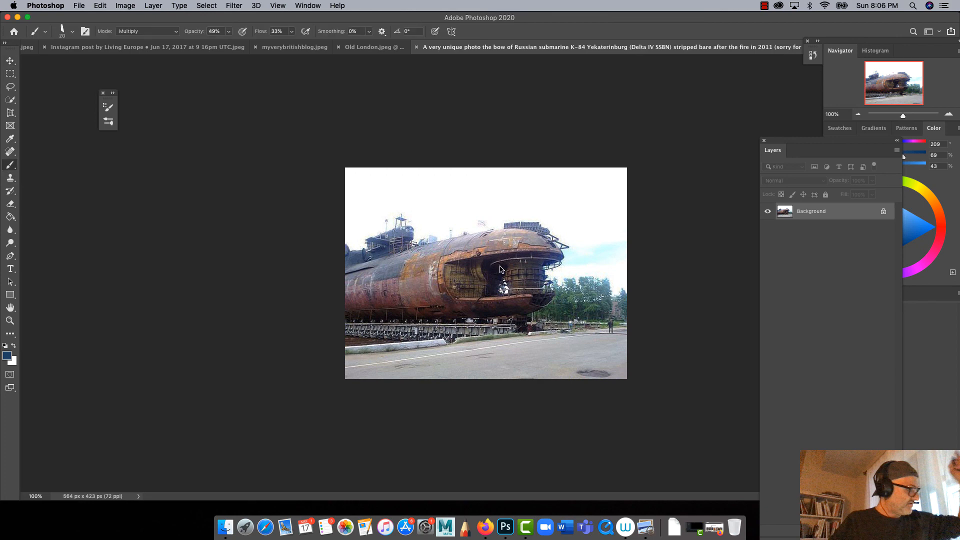
click(12, 101)
click(44, 107)
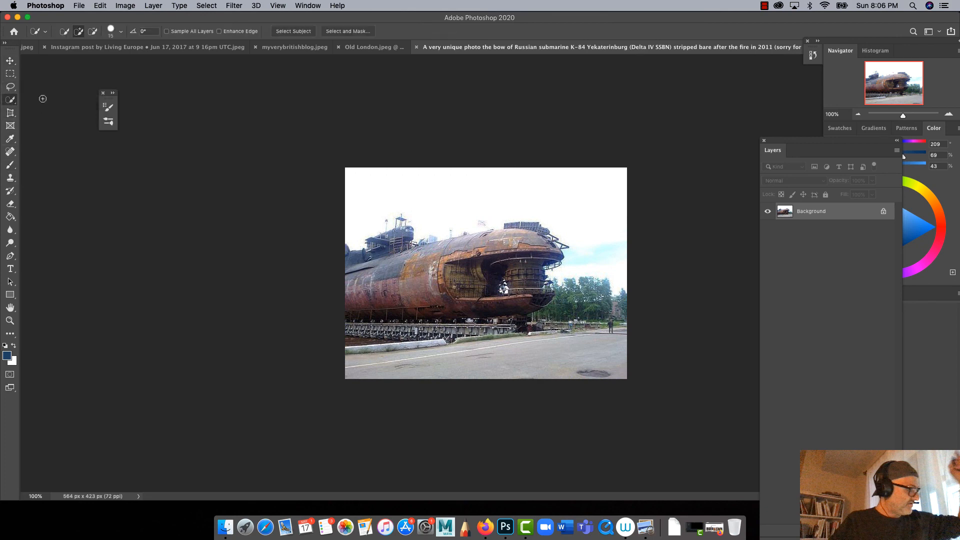
key(super+plus)
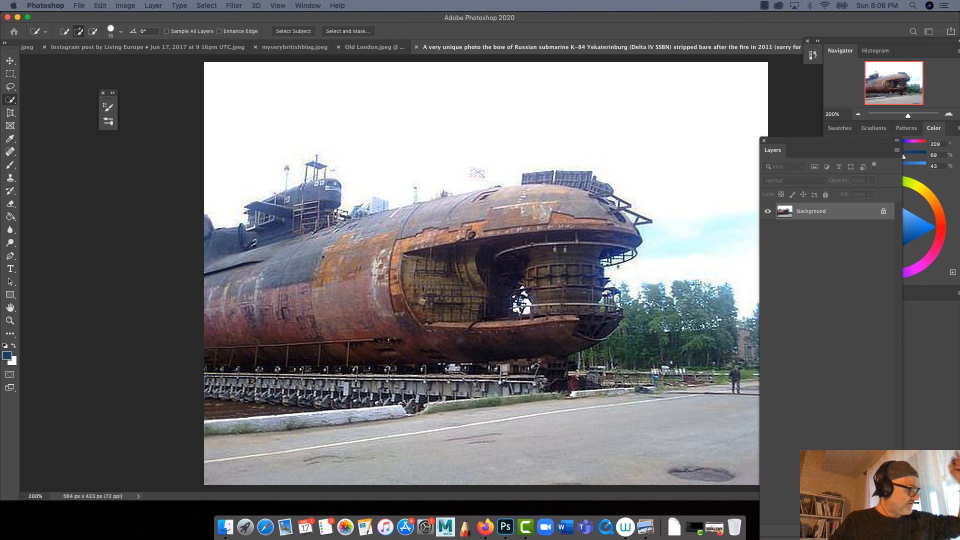
double_click(844, 211)
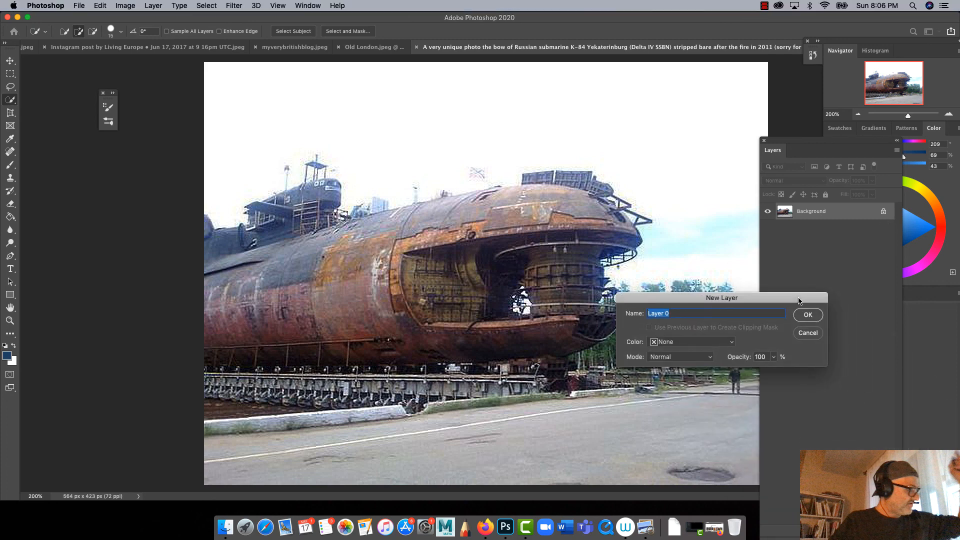
click(807, 315)
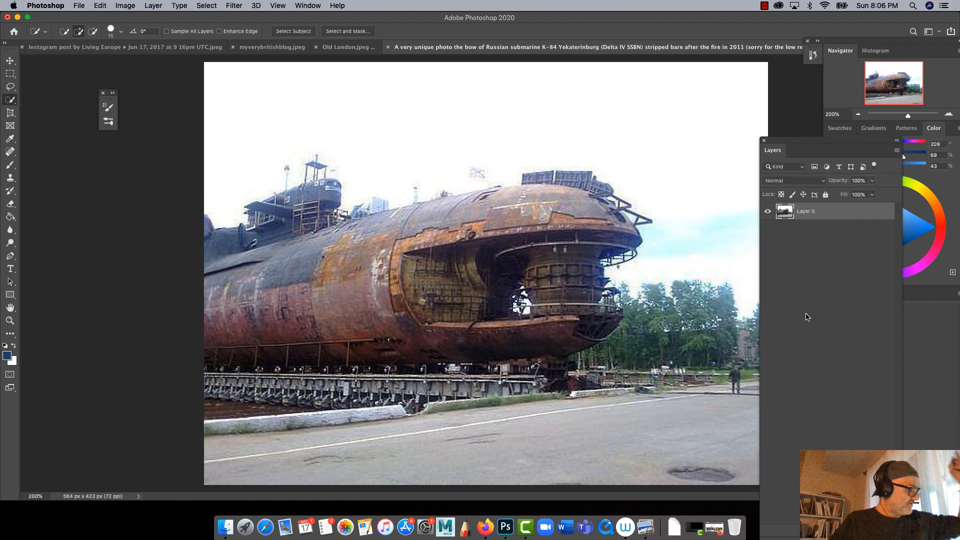
Select the submarine's rusty open bow section with Quick Selection, trimming the lower railing edge with a smaller subtracting brush
mouse_move(625, 205)
mouse_down()
mouse_move(560, 212)
mouse_move(550, 234)
mouse_move(570, 330)
mouse_move(480, 345)
mouse_move(405, 237)
mouse_move(493, 215)
mouse_move(462, 212)
mouse_move(419, 265)
mouse_move(436, 352)
mouse_move(400, 252)
mouse_move(360, 228)
mouse_move(383, 281)
mouse_move(367, 277)
mouse_move(357, 252)
mouse_move(355, 364)
mouse_move(363, 354)
mouse_up()
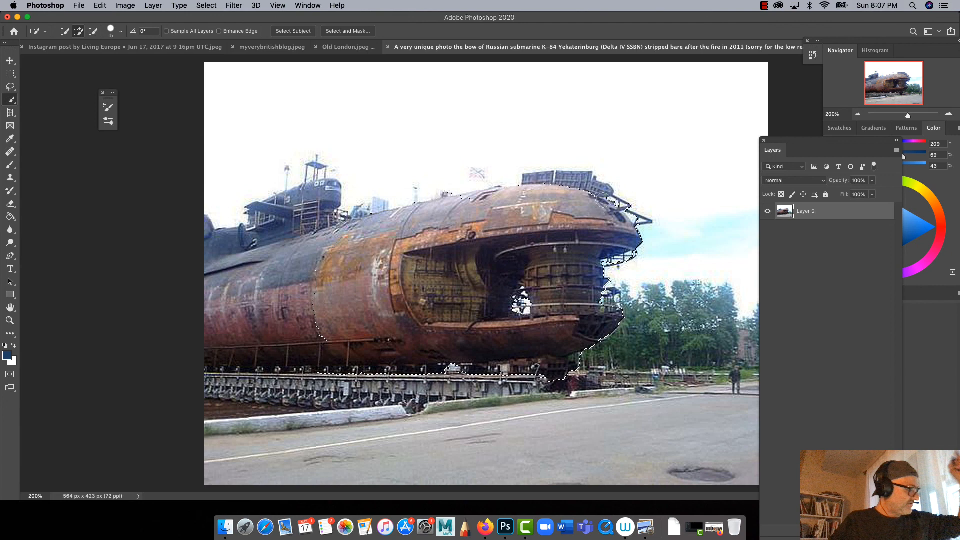
key(alt)
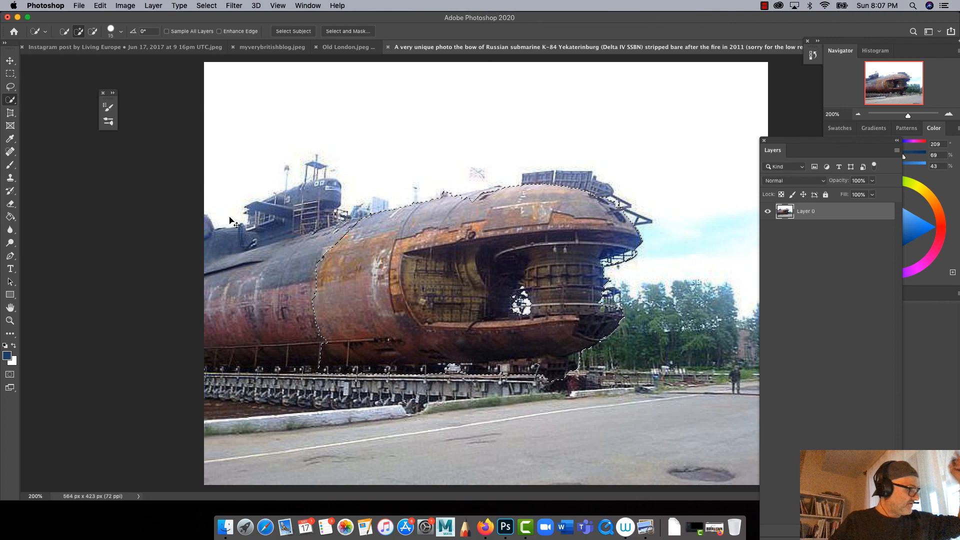
key(super+plus)
key(super+plus)
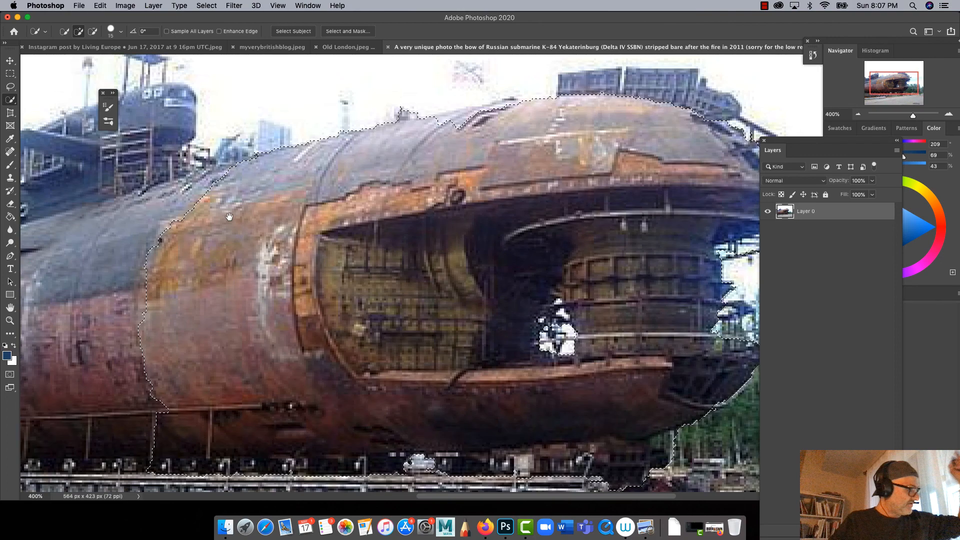
drag(497, 327, 300, 279)
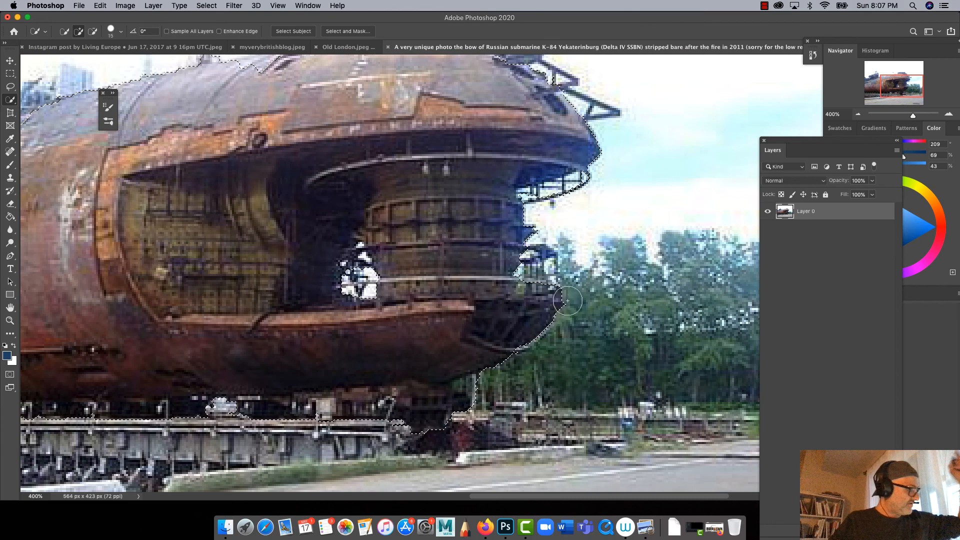
key(bracketleft)
key(bracketleft)
key(bracketleft)
key(bracketleft)
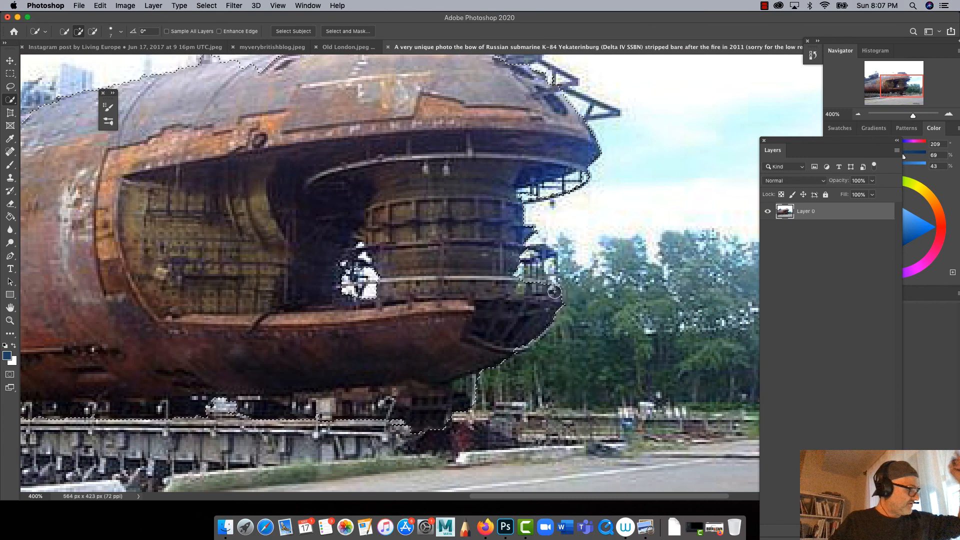
alt+click(553, 290)
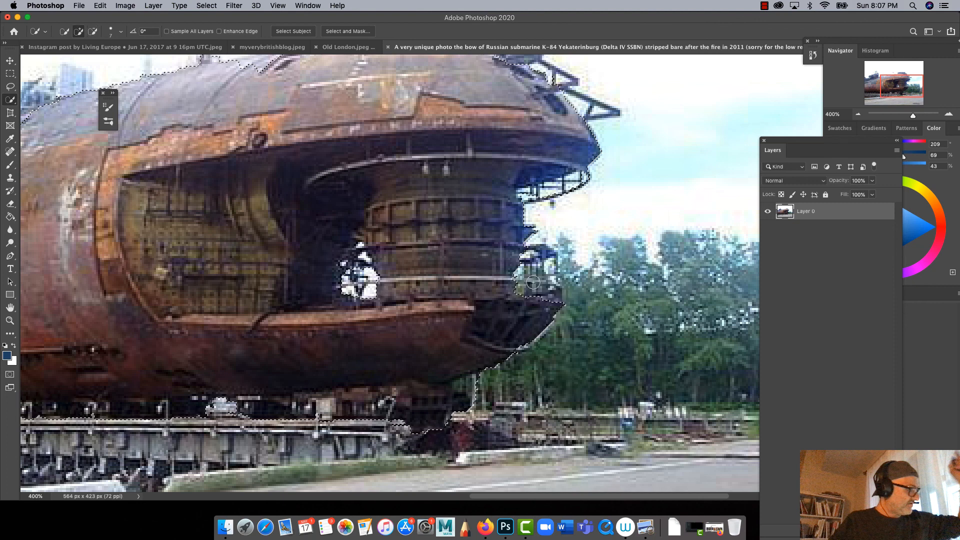
Refine the bow selection in Select and Mask with 0.5 px feather and 5% contrast, and output it to a new document
key(super+minus)
key(super+minus)
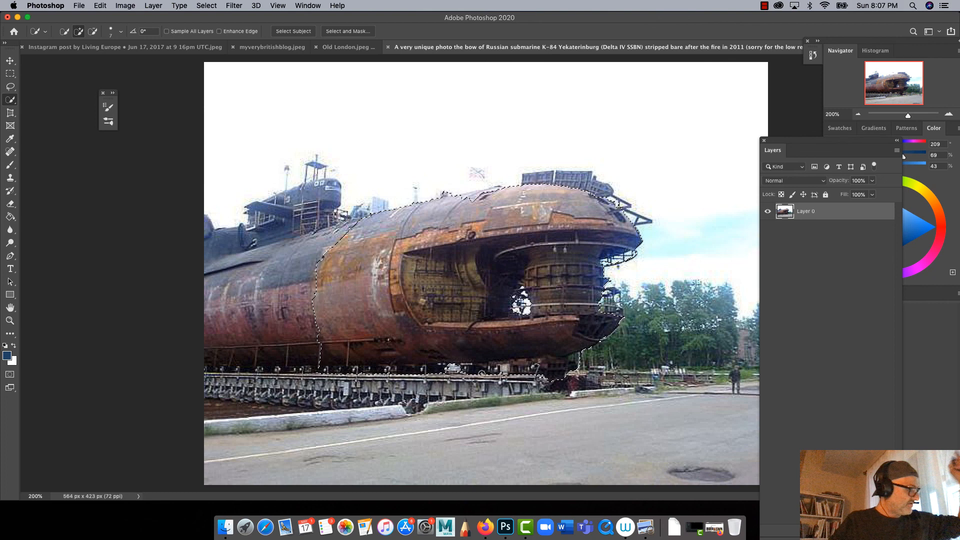
click(346, 31)
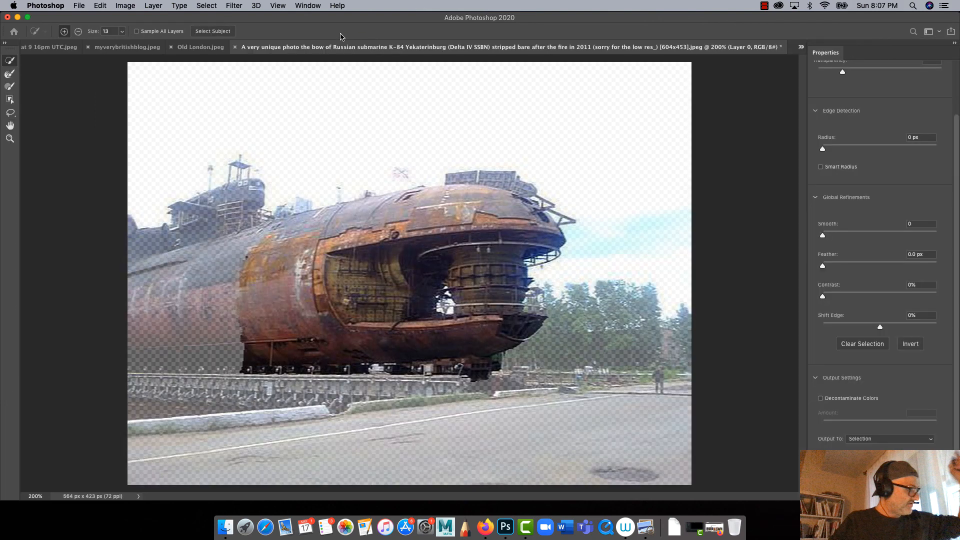
drag(825, 267, 826, 267)
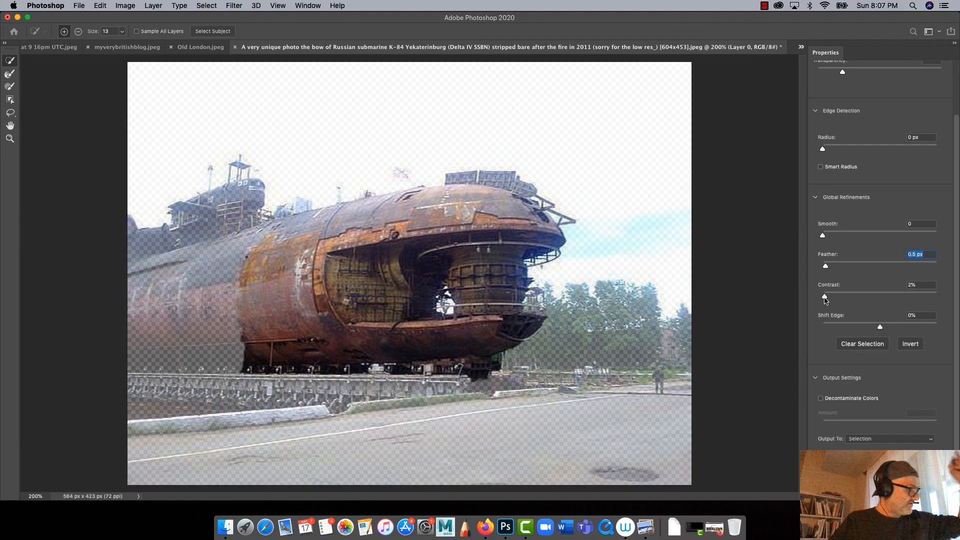
drag(823, 296, 828, 296)
click(908, 439)
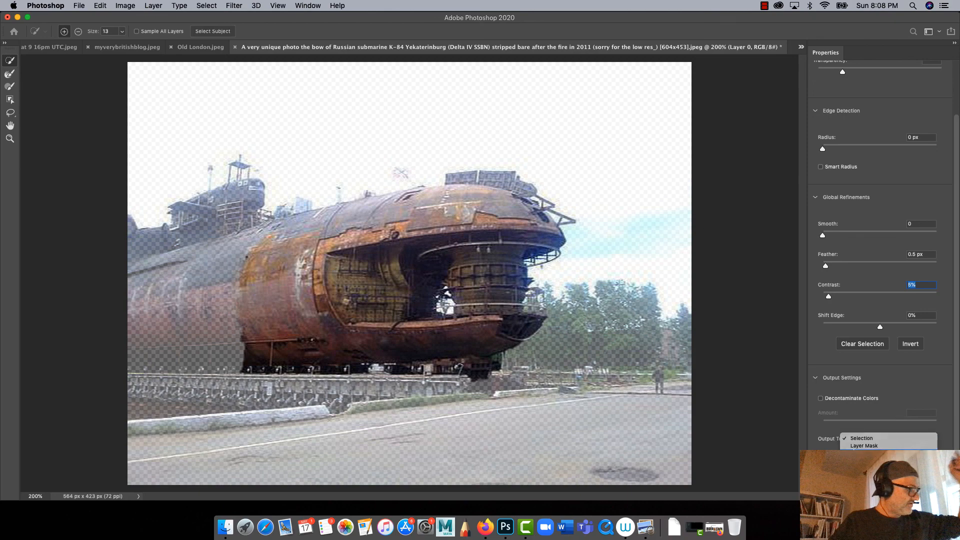
click(869, 468)
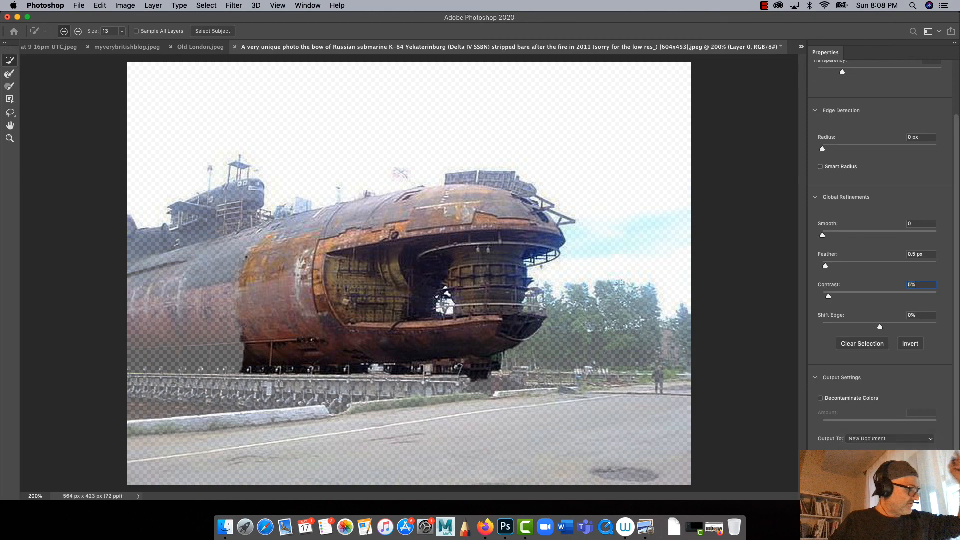
click(931, 490)
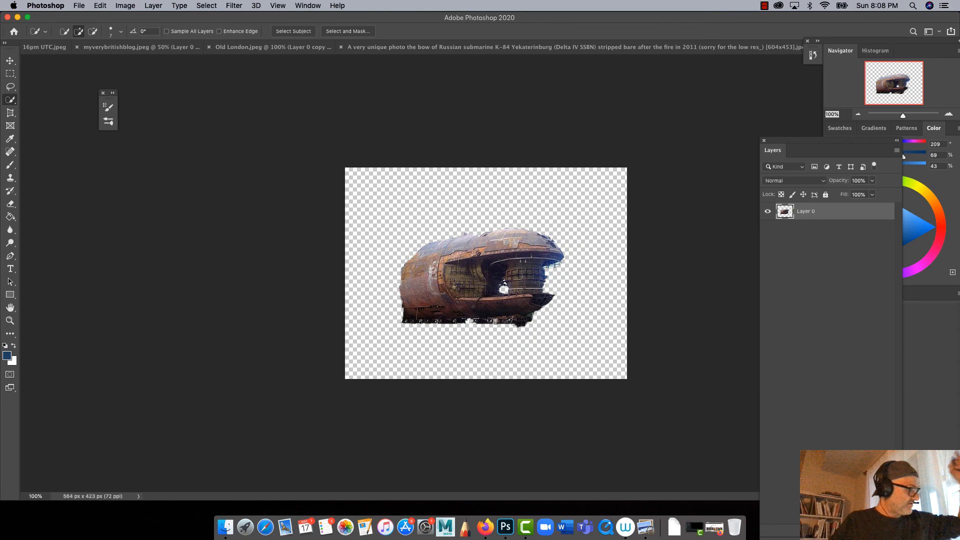
Copy the cut-out submarine bow into the Living Europe tower document, placing it beside the round tower
click(10, 61)
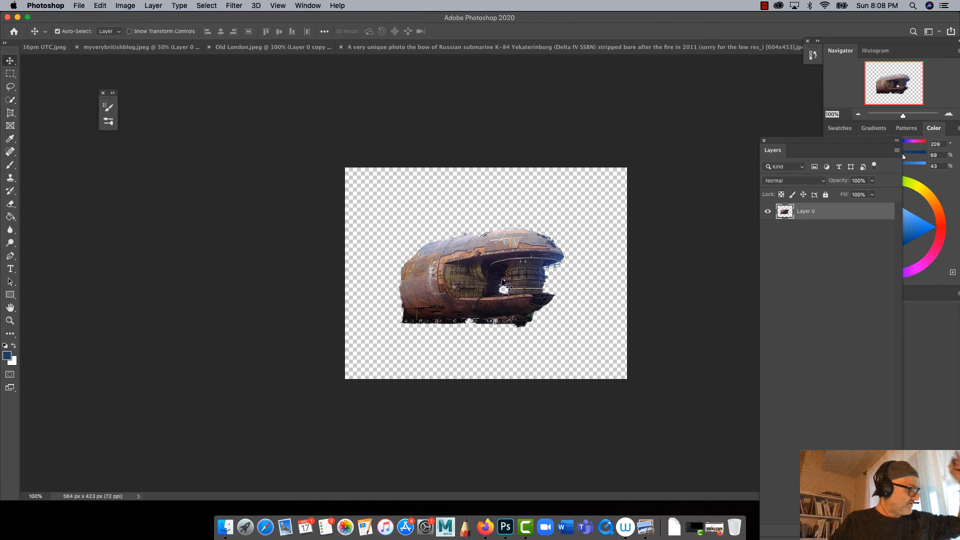
drag(506, 284, 265, 180)
click(48, 51)
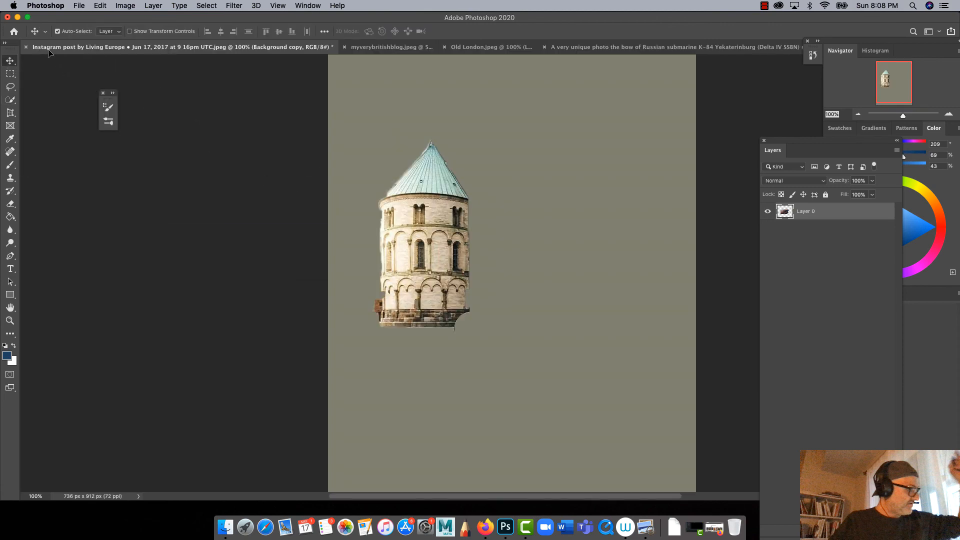
drag(281, 169, 508, 250)
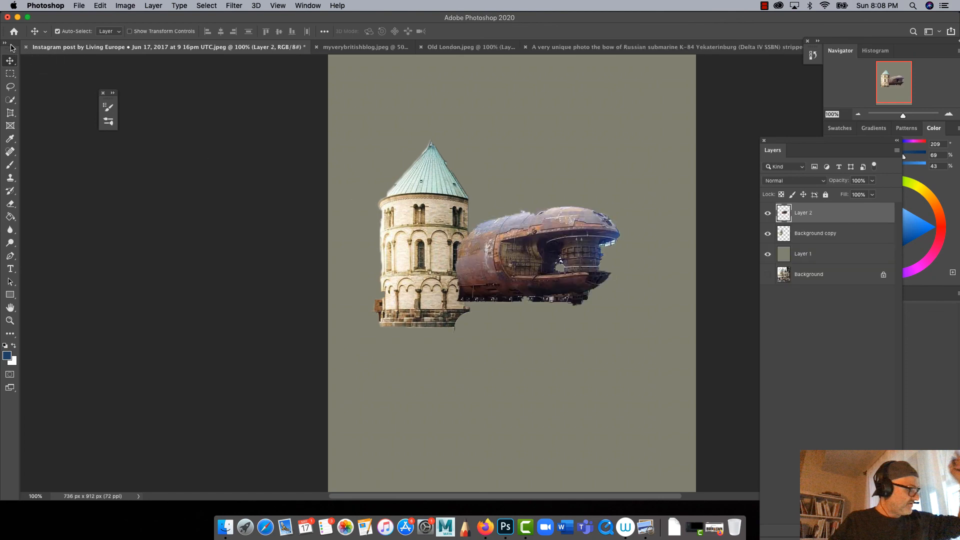
Undock the toolbar and the Navigator and Color panel group so they float clear of the document tabs
drag(13, 46, 25, 80)
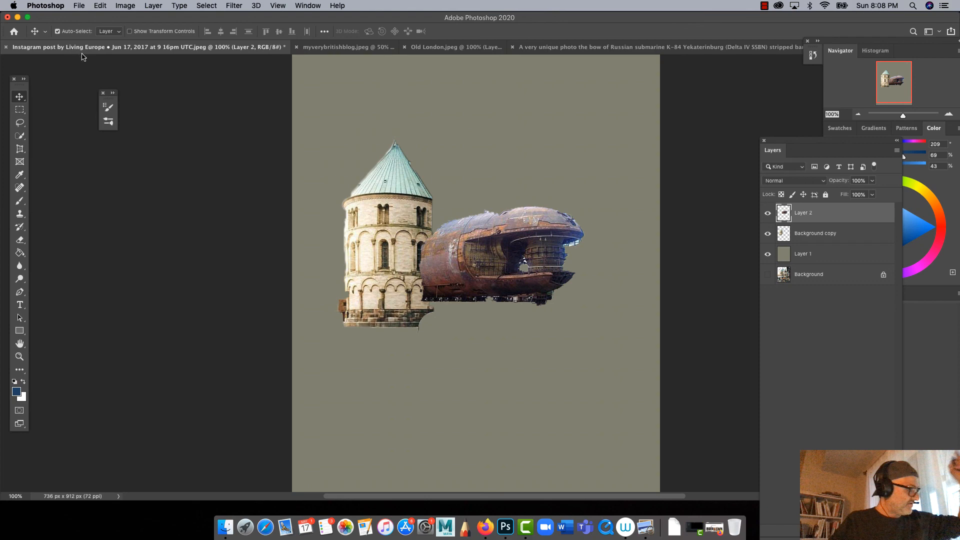
drag(855, 50, 845, 100)
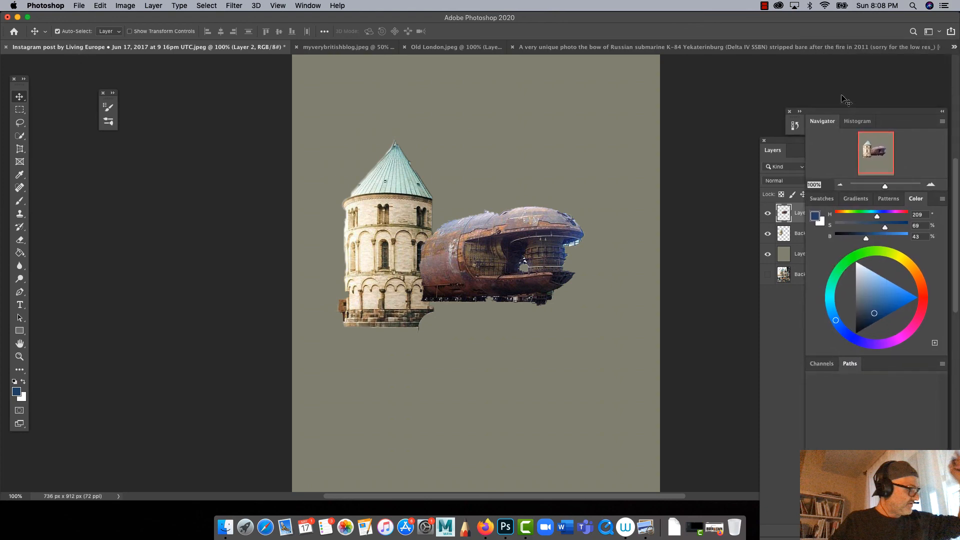
Look through the open cut-out documents, including the submarine, tower, My Very British Blog and Old London images, for the main reference board
click(952, 49)
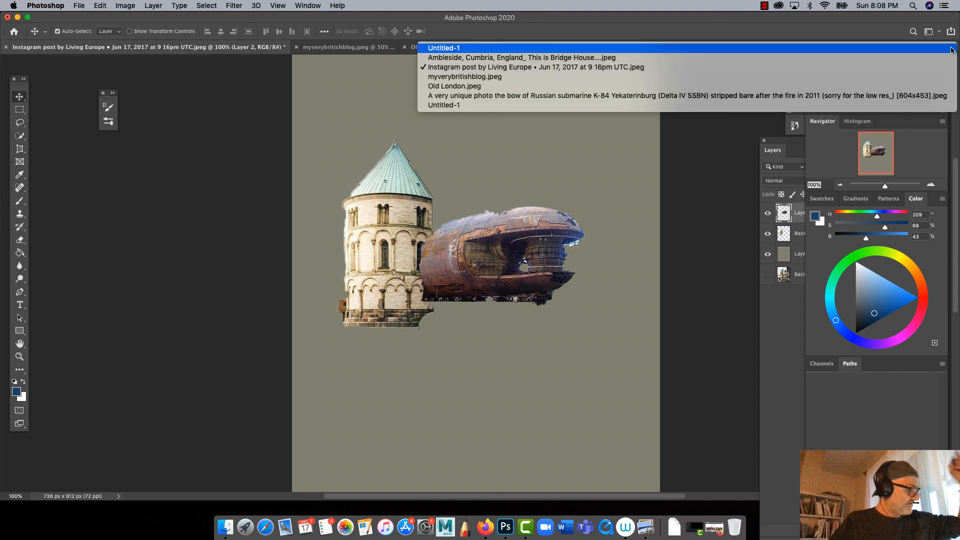
click(431, 105)
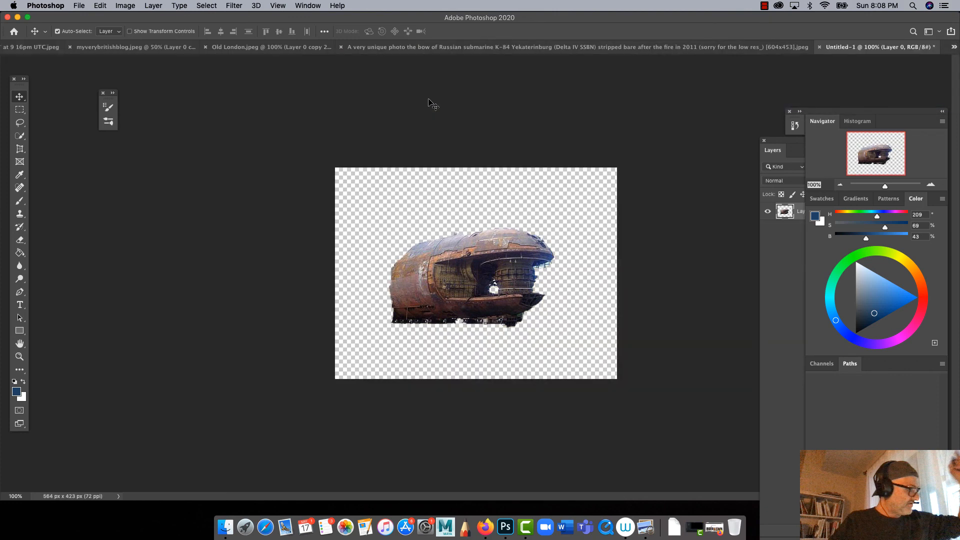
click(41, 49)
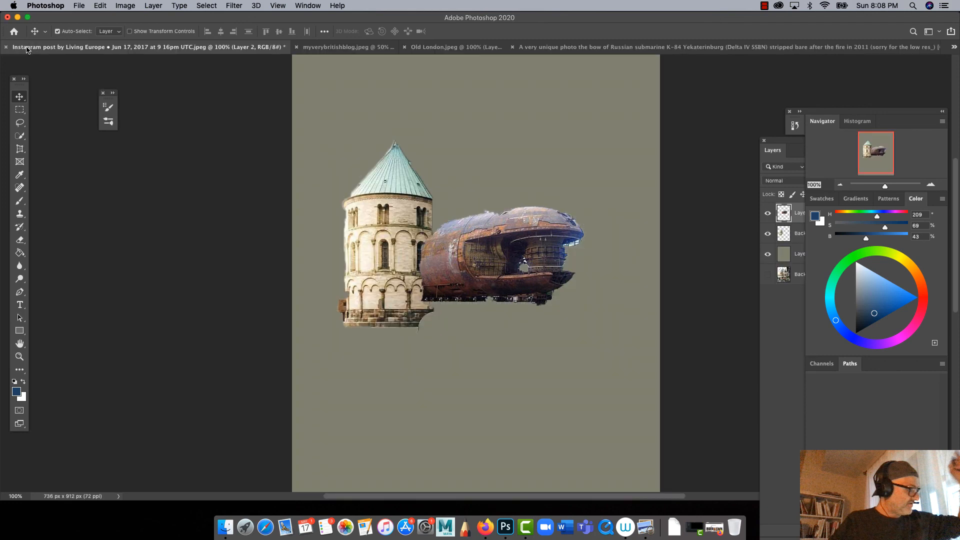
click(331, 49)
click(459, 44)
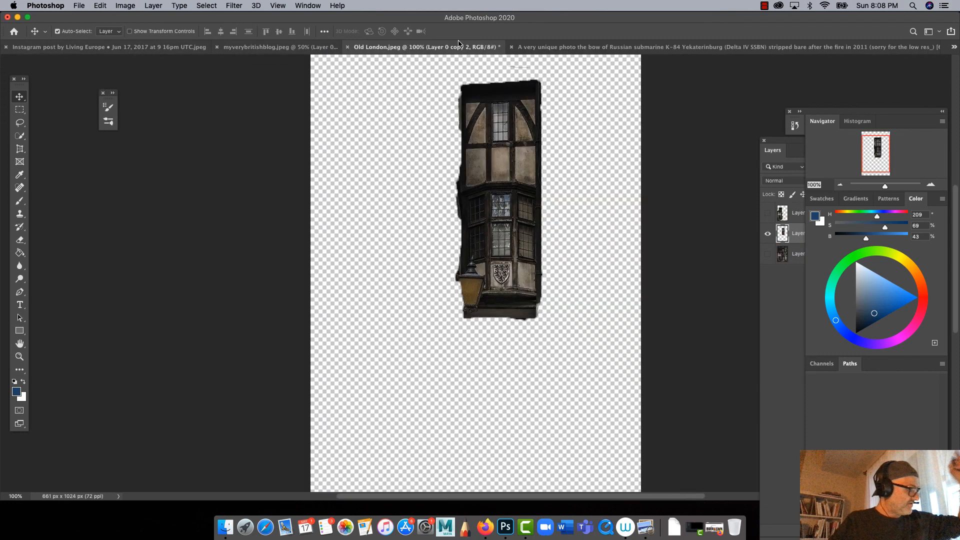
click(625, 47)
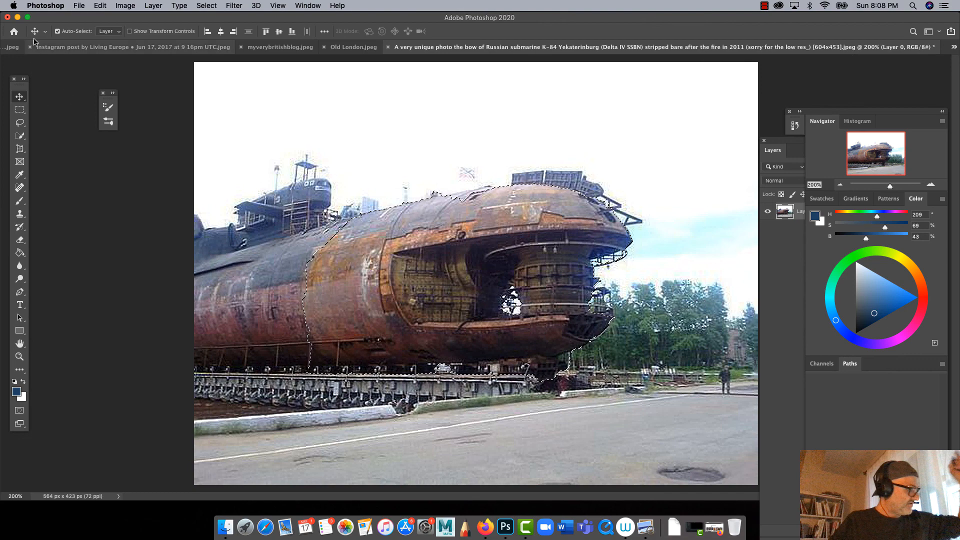
Float the Bridge House and Living Europe documents in separate windows and bring up the main Untitled-1 reference board
click(10, 47)
drag(35, 49, 173, 313)
click(49, 50)
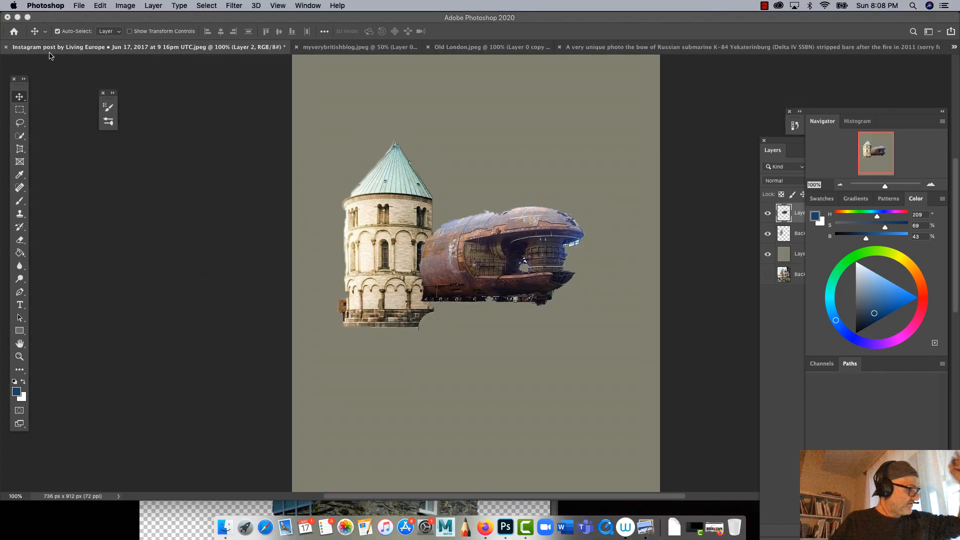
drag(49, 48, 165, 276)
click(30, 48)
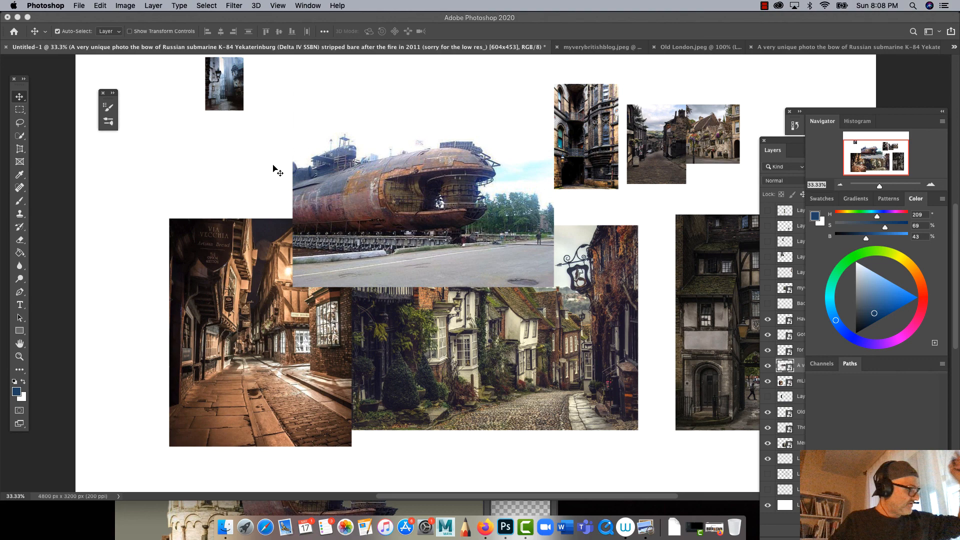
Hide the Russian submarine photo layer and reposition the Layers panel over the canvas so its full layer list is accessible
click(769, 370)
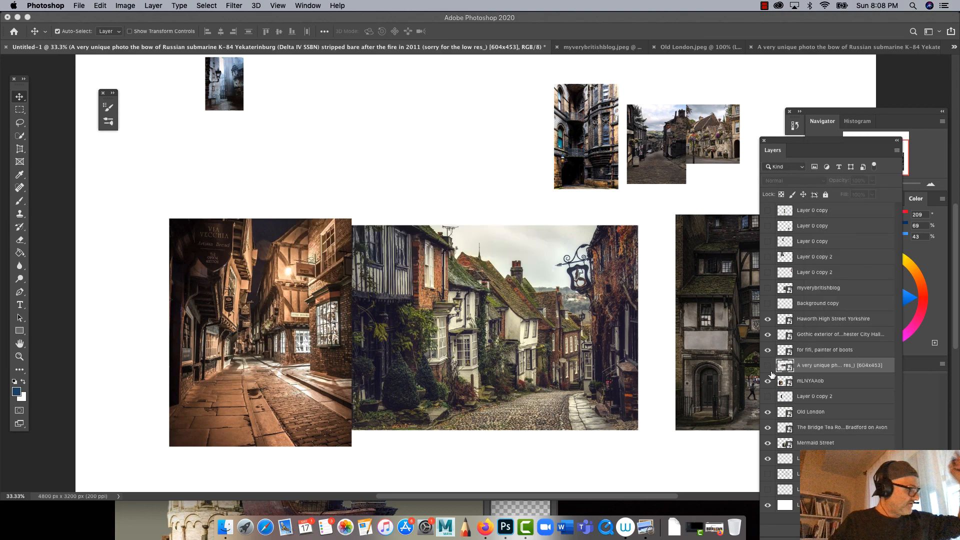
drag(799, 144, 856, 400)
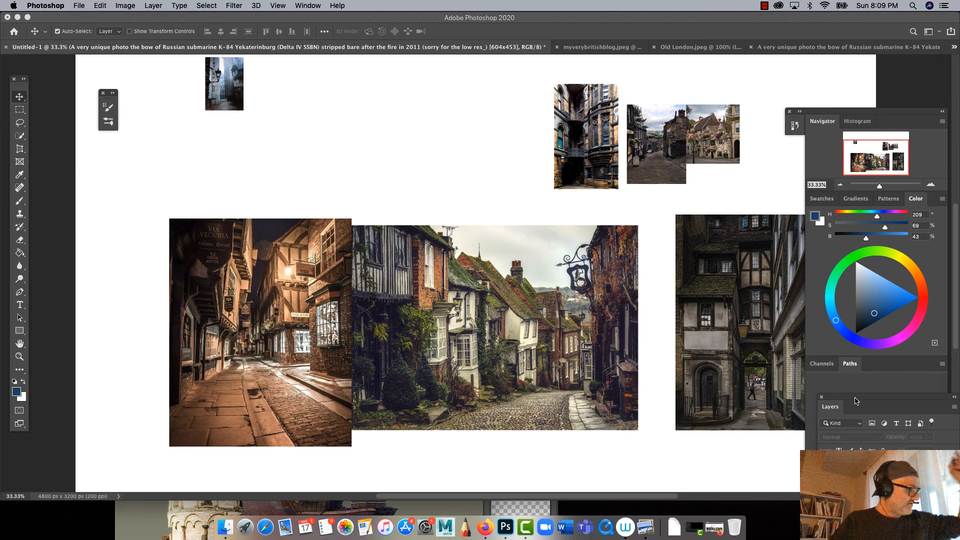
drag(856, 400, 675, 88)
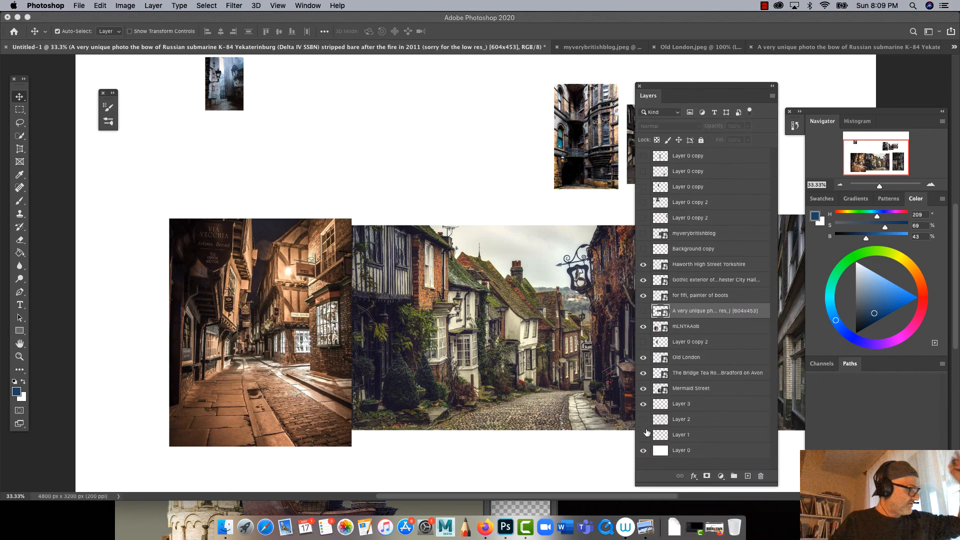
Toggle the visibility of the Layer 2 sketch to check it behind the reference photos, leaving it hidden
click(644, 420)
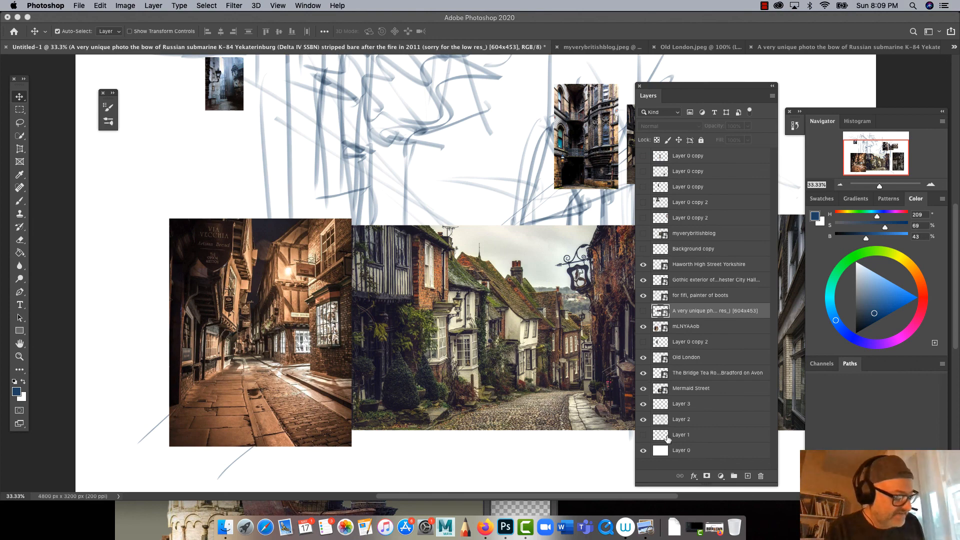
click(644, 420)
click(642, 421)
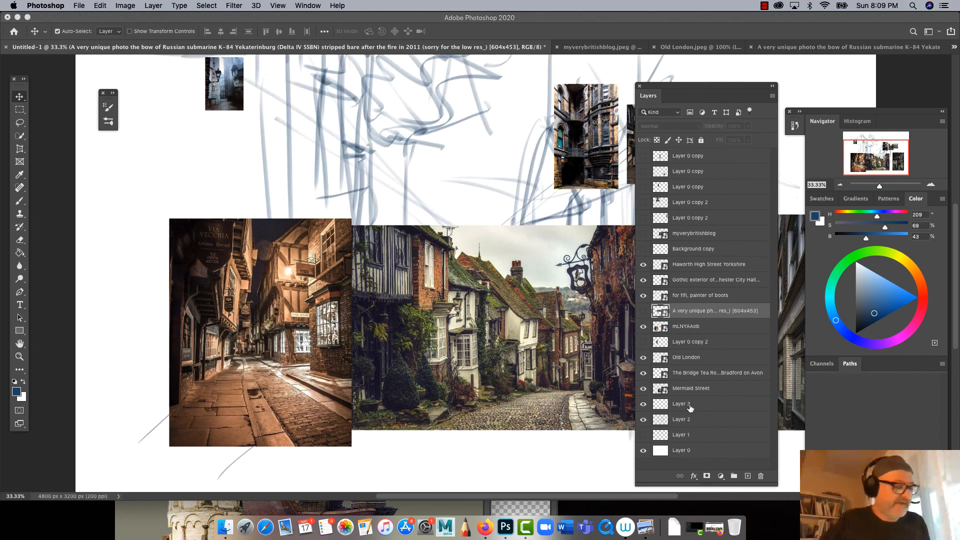
mouse_move(288, 282)
mouse_down()
mouse_move(281, 445)
mouse_move(251, 395)
mouse_move(231, 322)
mouse_move(250, 276)
mouse_up()
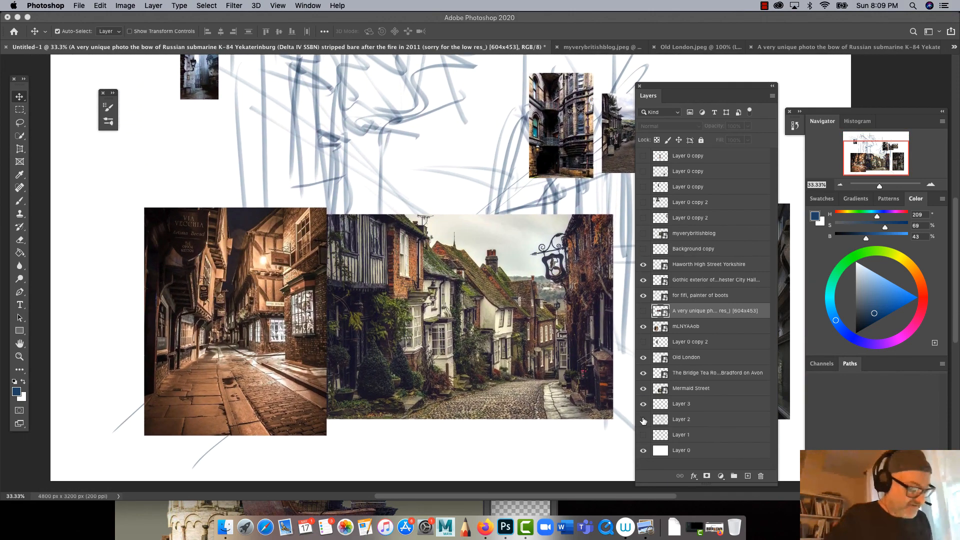
click(644, 421)
Show the Layer 1 perspective sketch, hide Layer 3 and all reference photo layers, and move the Layers panel off the whole canvas
click(643, 434)
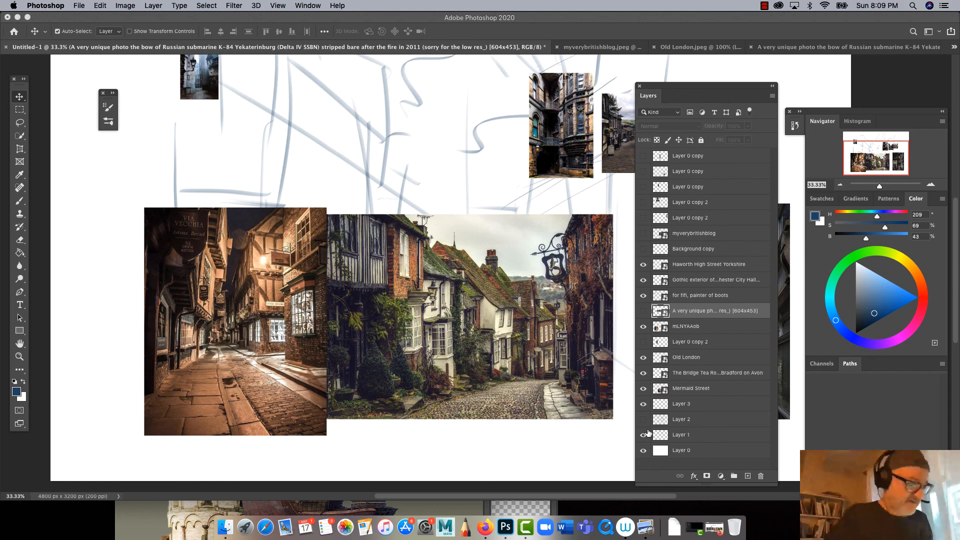
drag(643, 404, 644, 286)
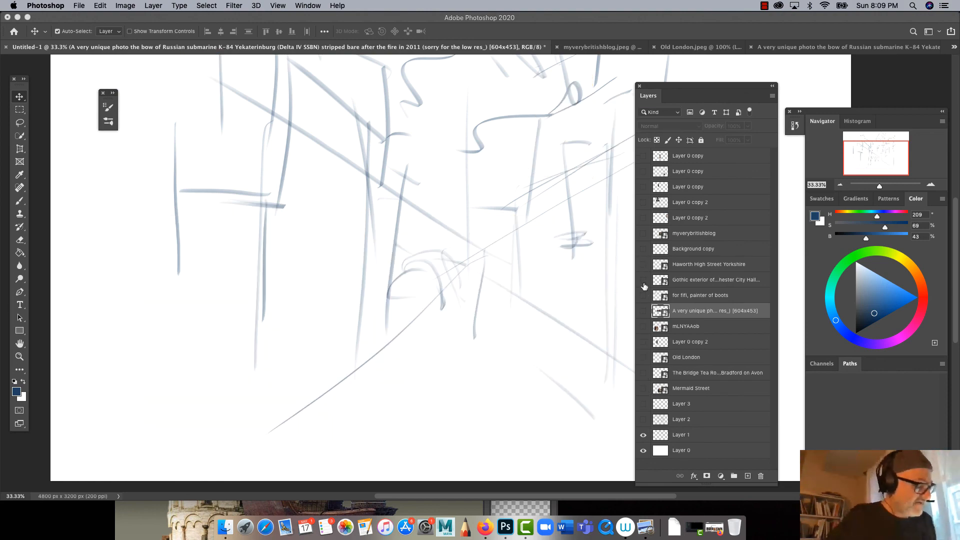
drag(343, 300, 287, 400)
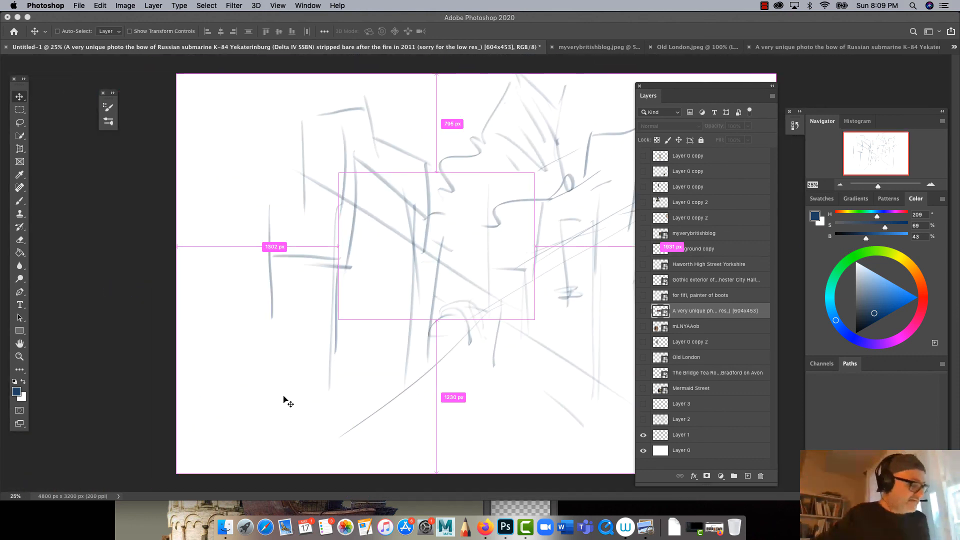
key(super+minus)
drag(675, 87, 740, 101)
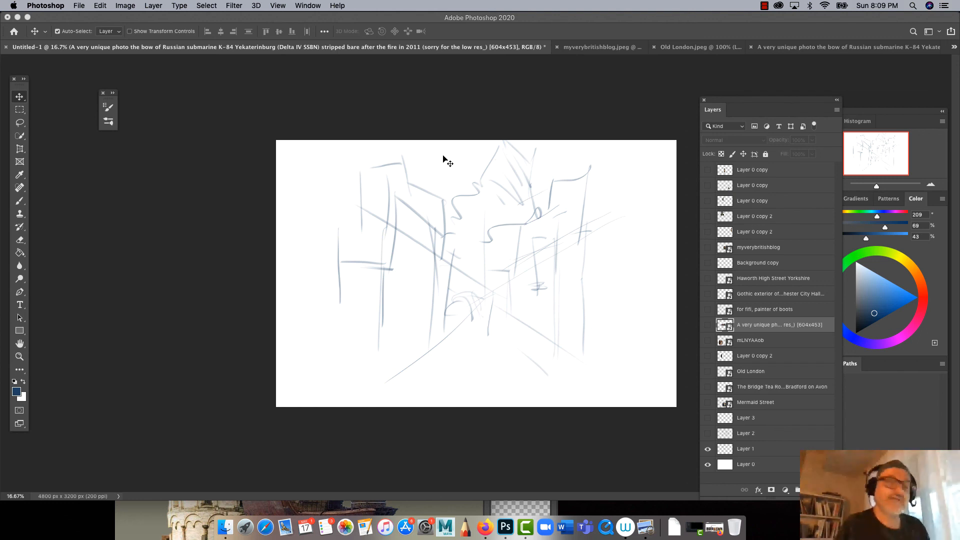
click(764, 6)
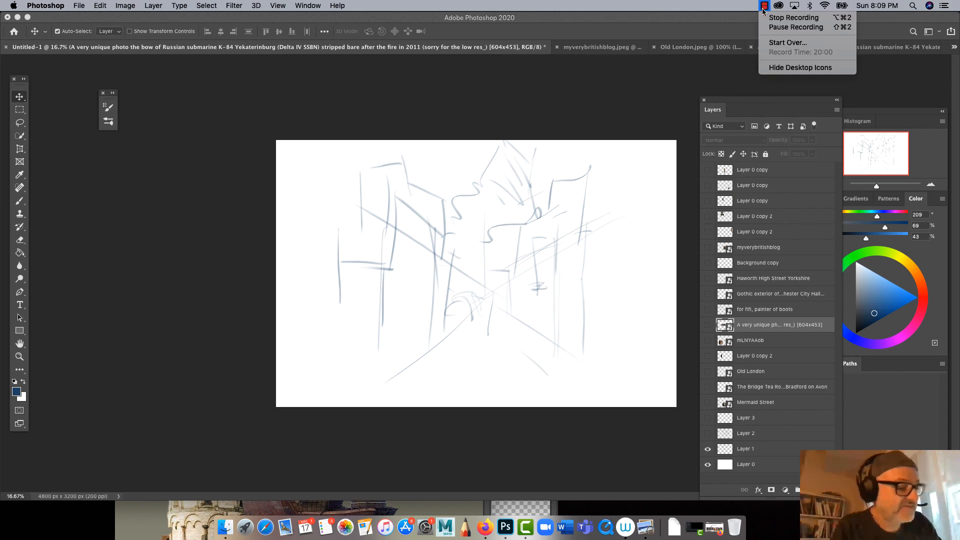